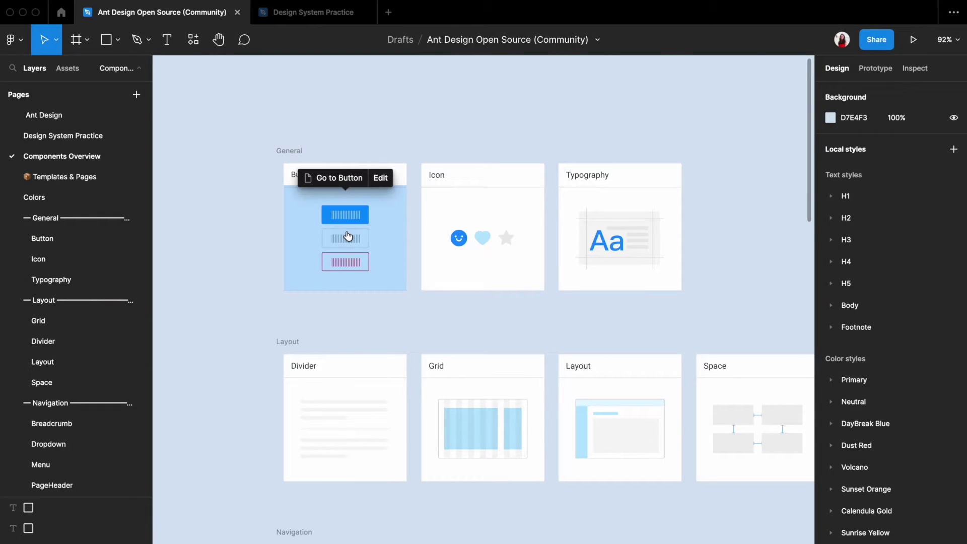
# Open the Button page and select the medium primary Button instance
pyautogui.click(348, 237)
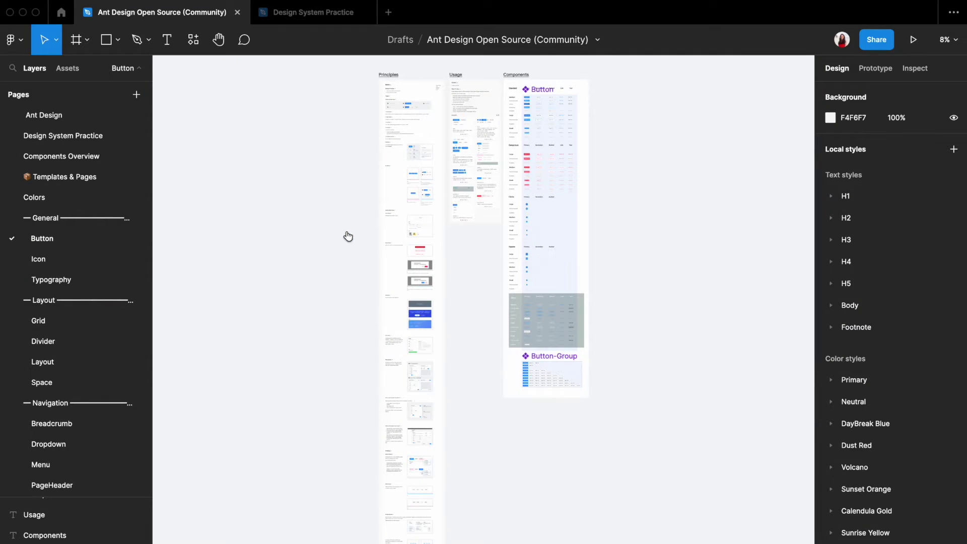
pyautogui.scroll(10, 547, 86)
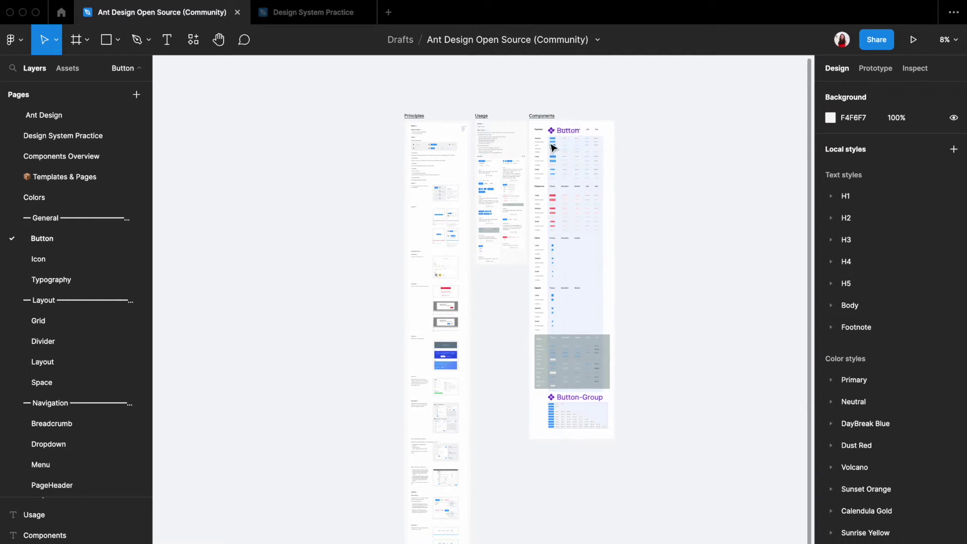
pyautogui.scroll(5, 558, 139)
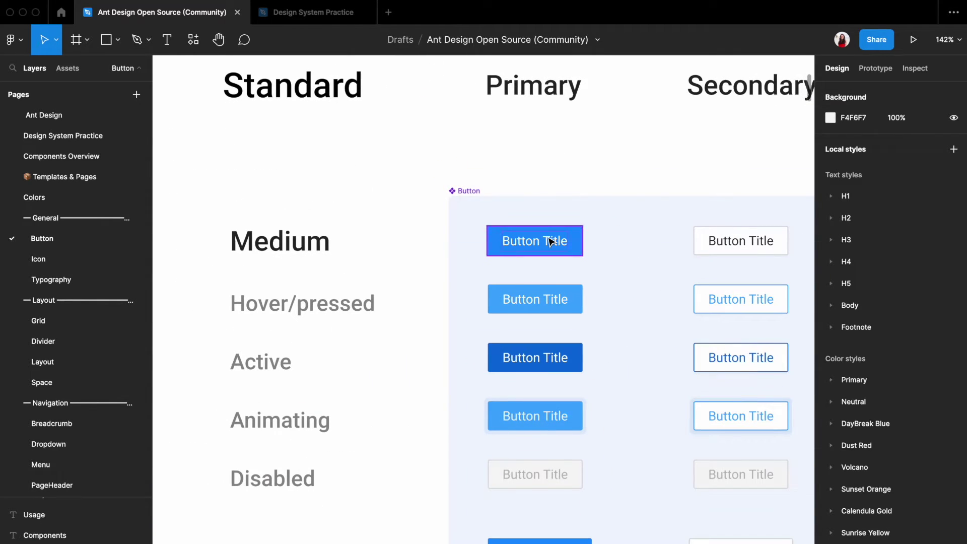
pyautogui.click(552, 241)
# Paste the button into the Design System Practice file and relabel it 'Subscribe'
pyautogui.click(307, 12)
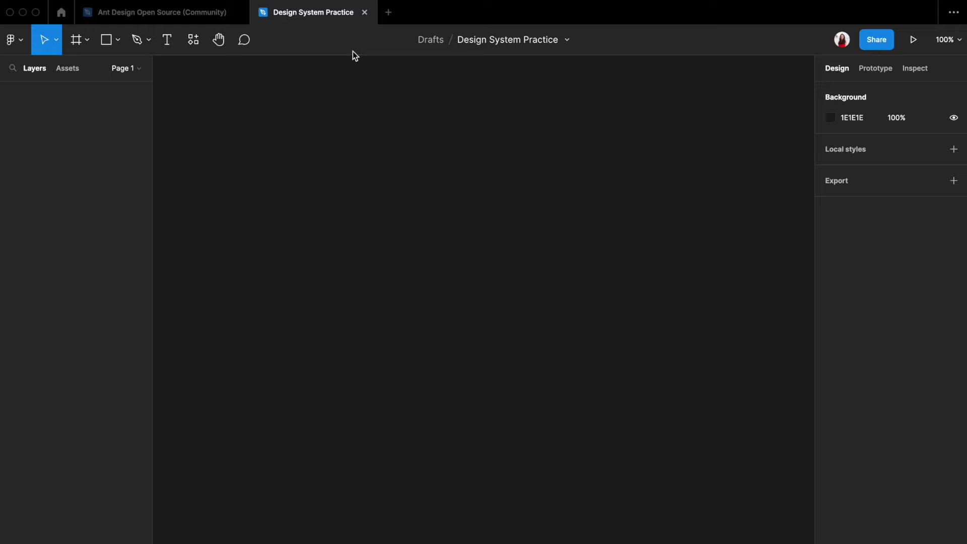
pyautogui.hotkey('ctrl', 'v')
pyautogui.hotkey('shift', '1')
pyautogui.scroll(-3, 421, 274)
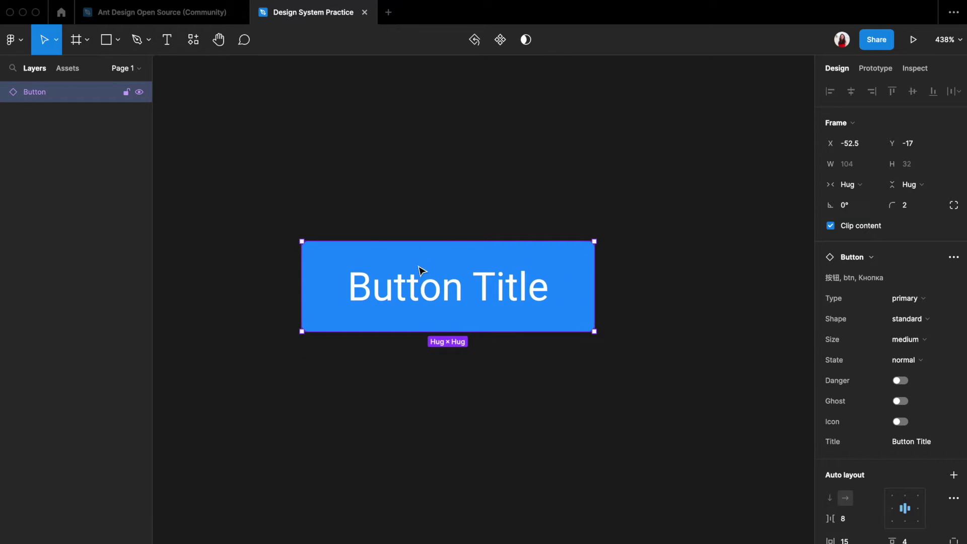
pyautogui.doubleClick(422, 285)
pyautogui.doubleClick(421, 282)
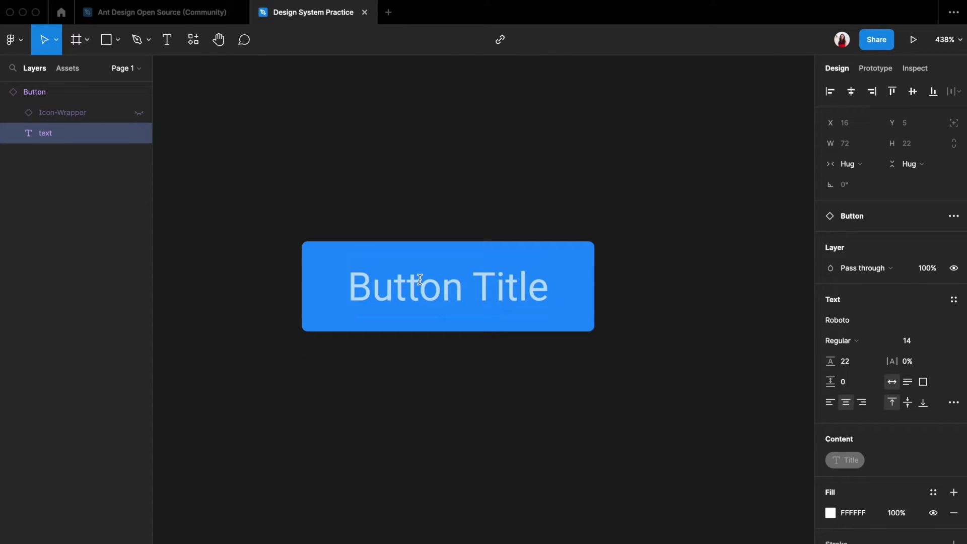
pyautogui.write('Subscribe')
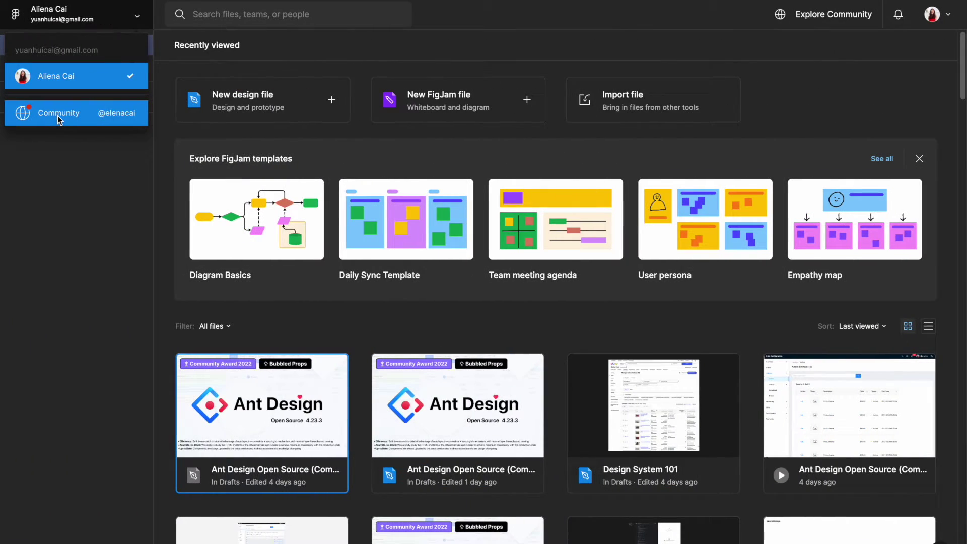
# Sort Community design systems by Popular and open Ant Design Open Source in the editor
pyautogui.click(59, 116)
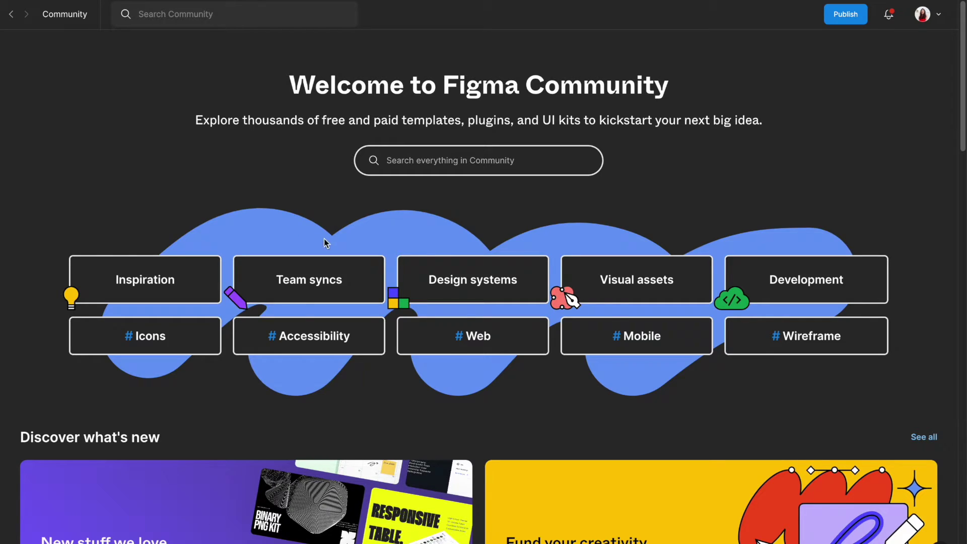
pyautogui.click(462, 281)
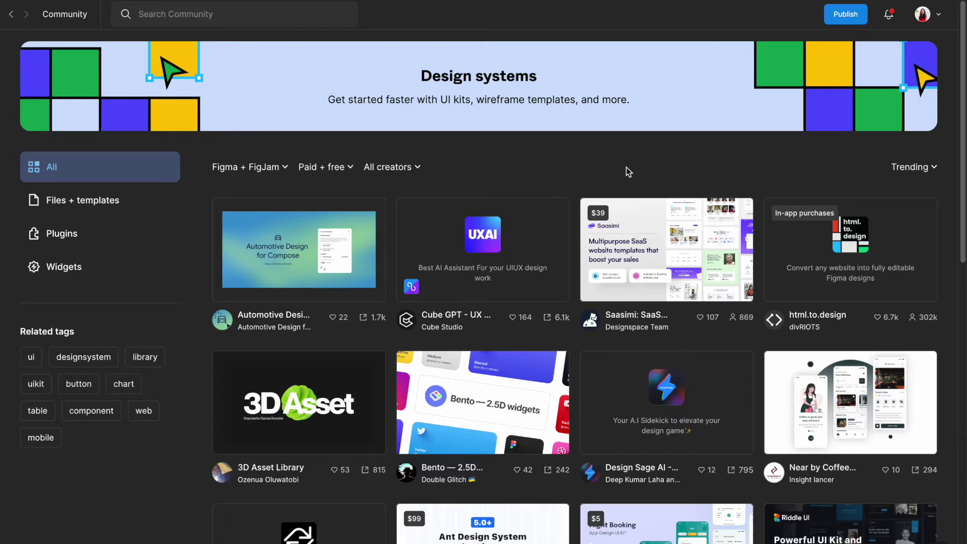
pyautogui.click(935, 171)
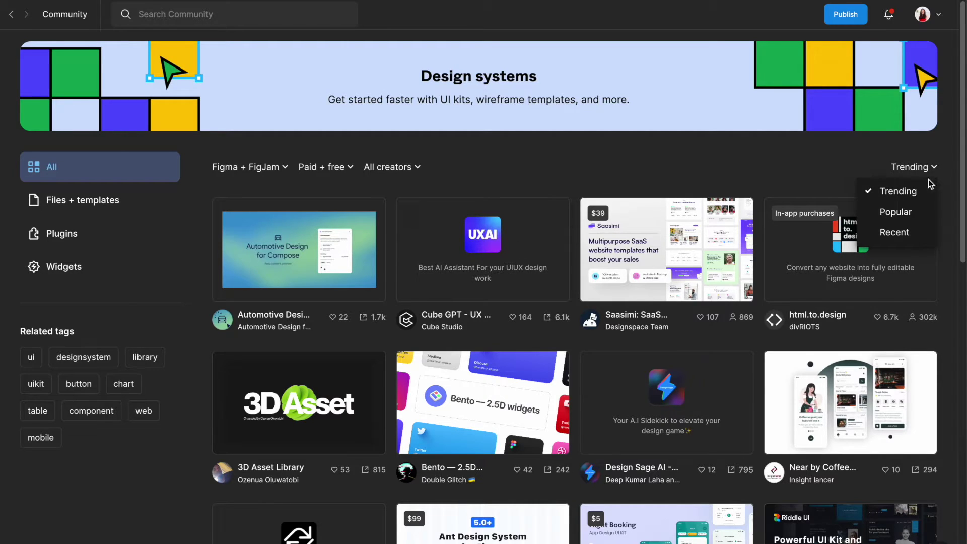
pyautogui.click(905, 215)
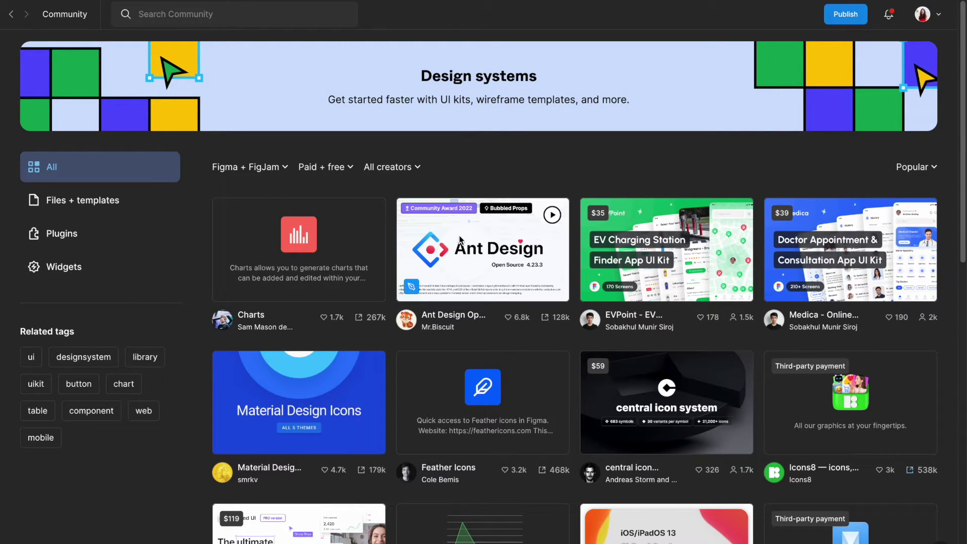
pyautogui.click(494, 265)
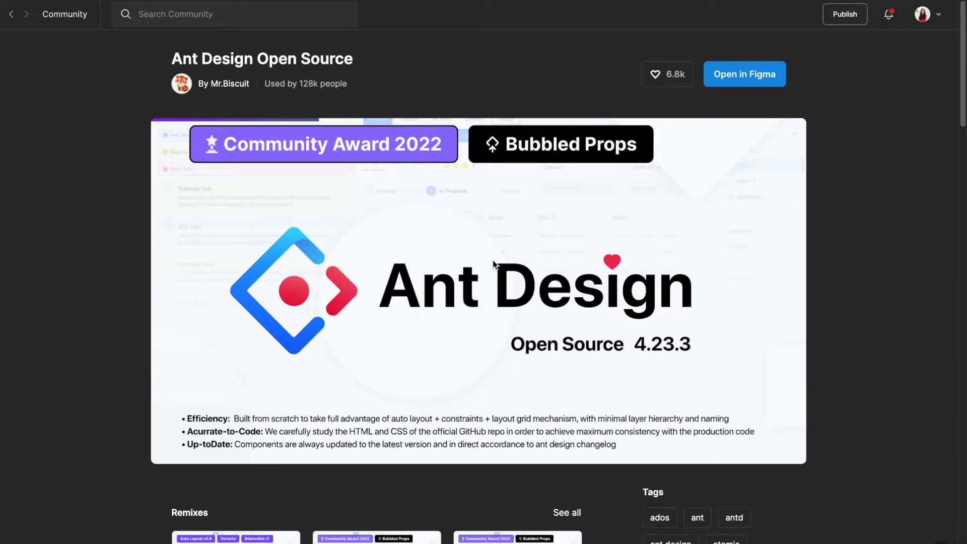
pyautogui.click(735, 75)
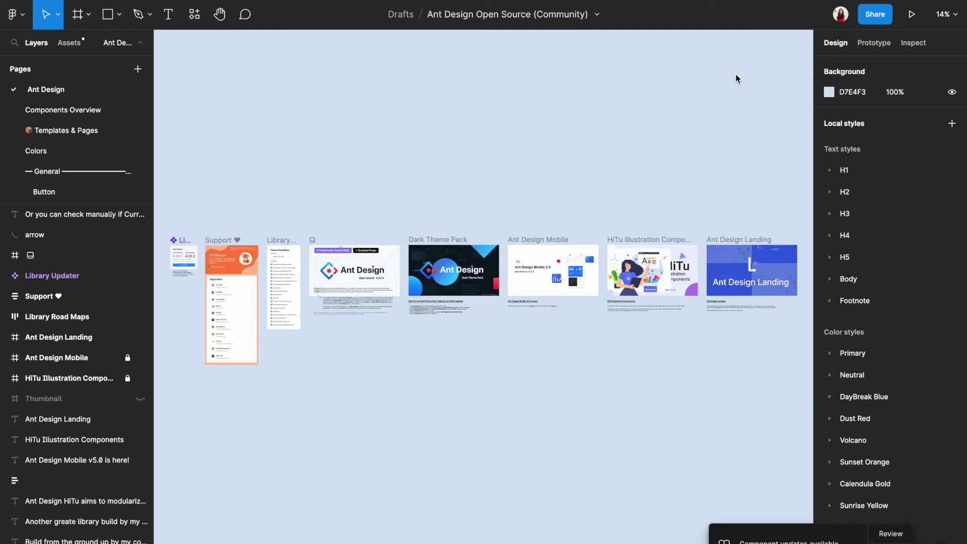
# Enlarge the Pages list and switch to the Components Overview page of the Ant Design draft
pyautogui.scroll(5, 247, 240)
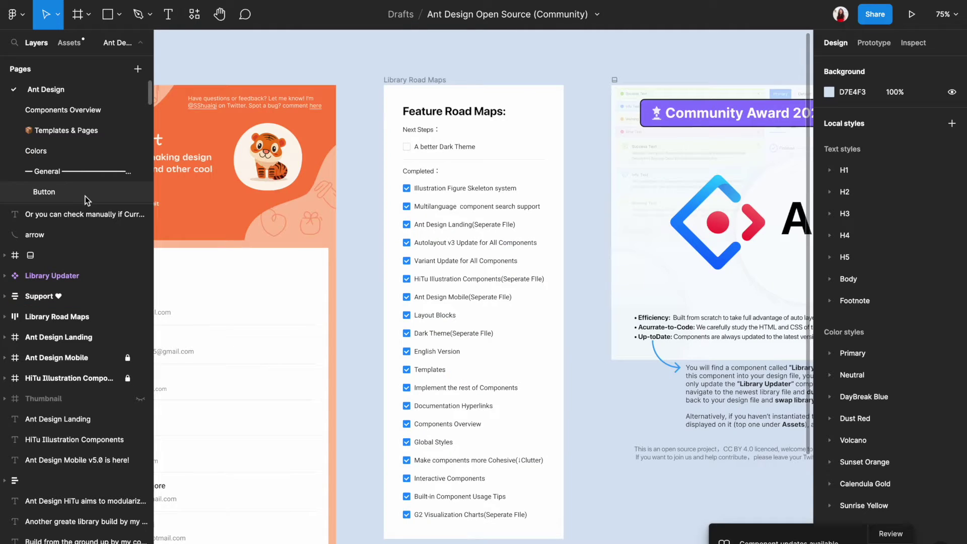
pyautogui.moveTo(85, 205); pyautogui.dragTo(97, 403)
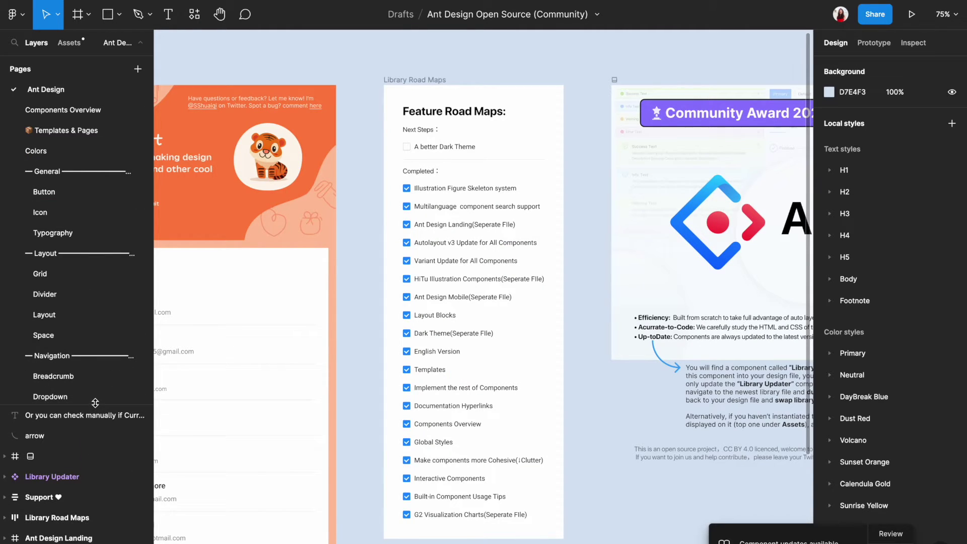
pyautogui.scroll(-10, 104, 268)
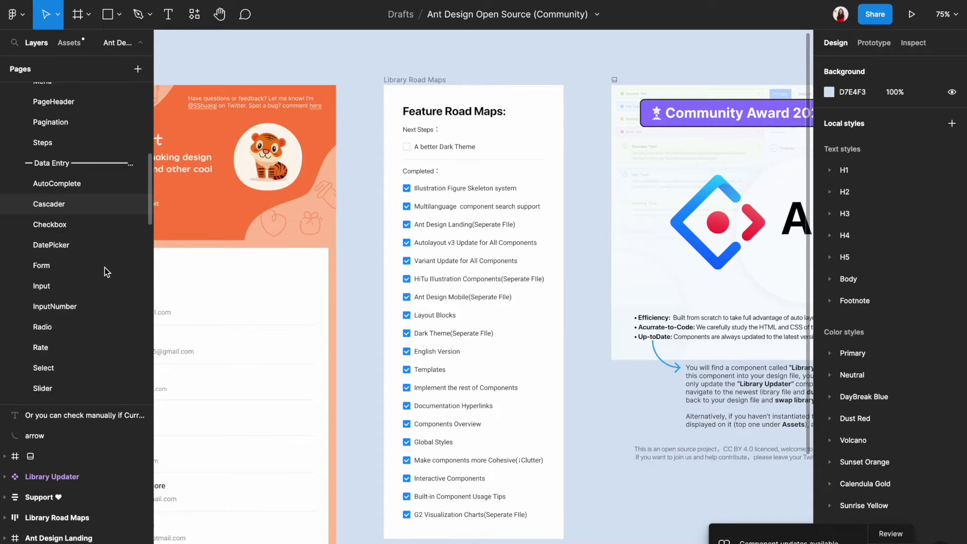
pyautogui.scroll(-15, 106, 270)
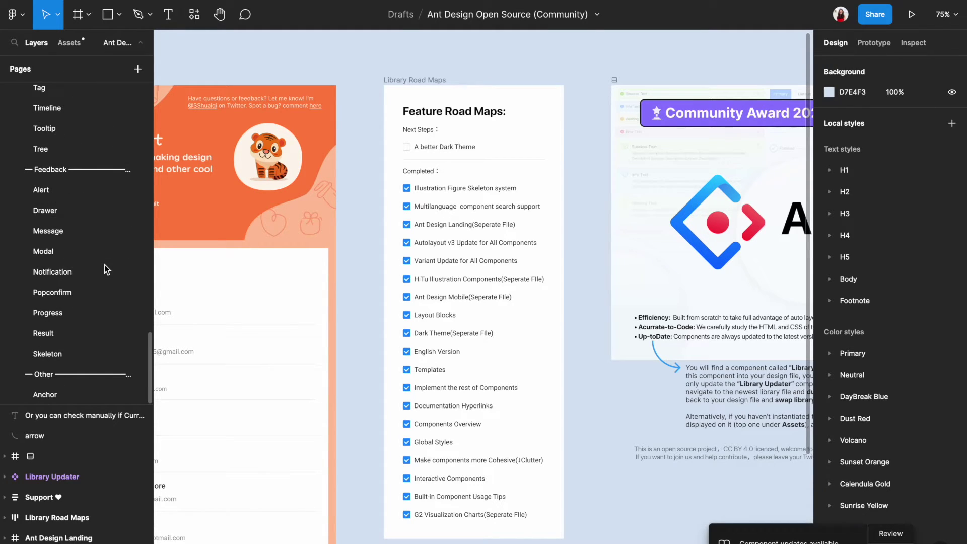
pyautogui.scroll(15, 106, 270)
pyautogui.scroll(10, 106, 269)
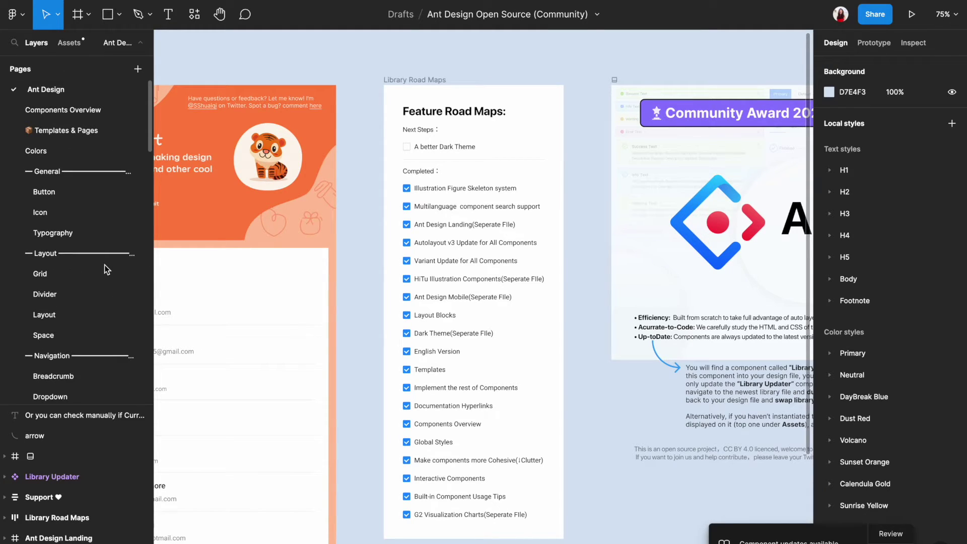
pyautogui.click(80, 115)
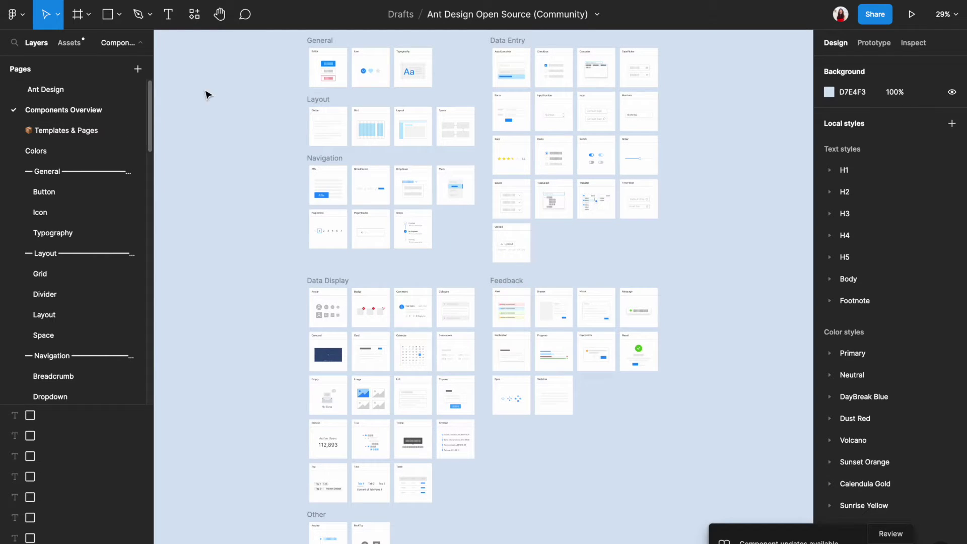
pyautogui.keyDown('ctrl'); pyautogui.scroll(5, 319, 96); pyautogui.keyUp('ctrl')
pyautogui.scroll(3, 318, 95)
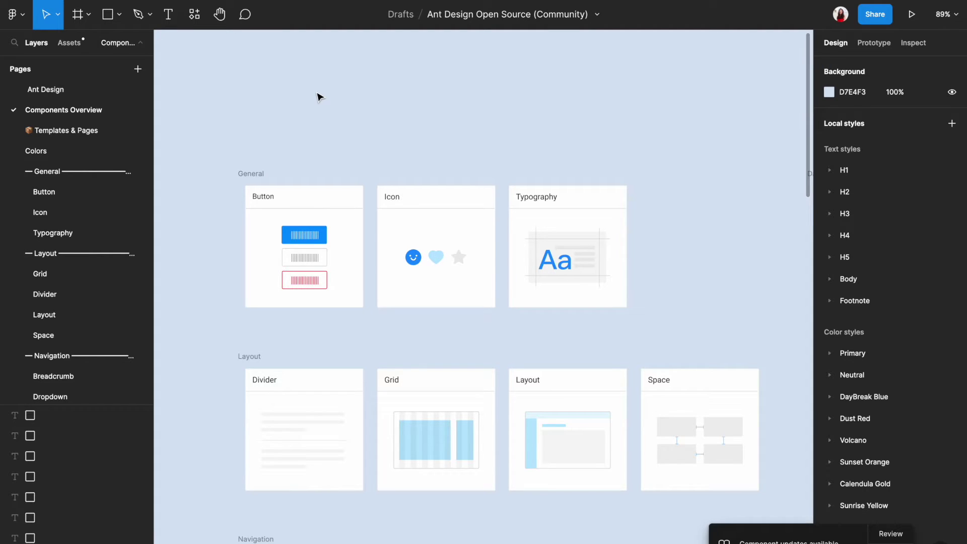
# Jump to the Button page and inspect its Principles, Usage and Components headings
pyautogui.click(305, 258)
pyautogui.click(305, 260)
pyautogui.scroll(5, 325, 237)
pyautogui.click(235, 144)
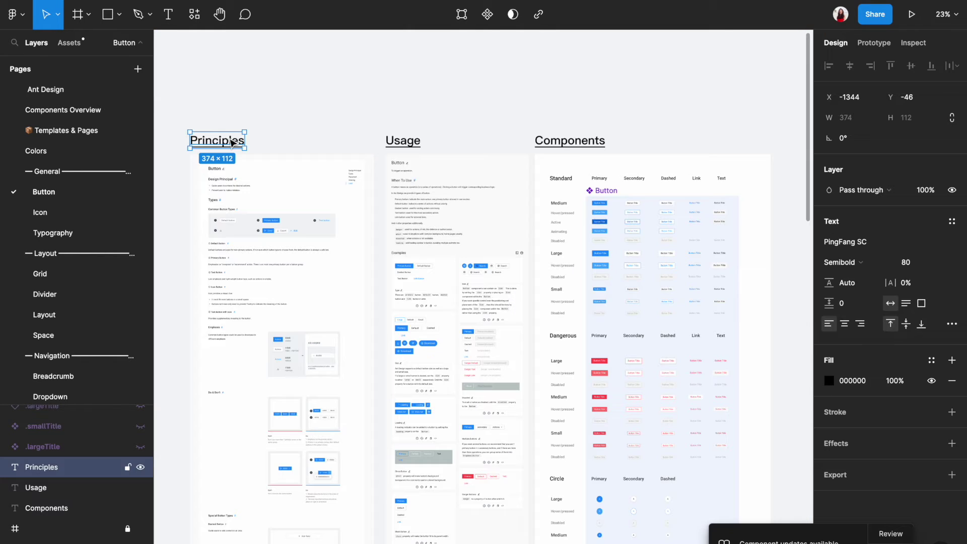
pyautogui.click(402, 146)
pyautogui.click(563, 142)
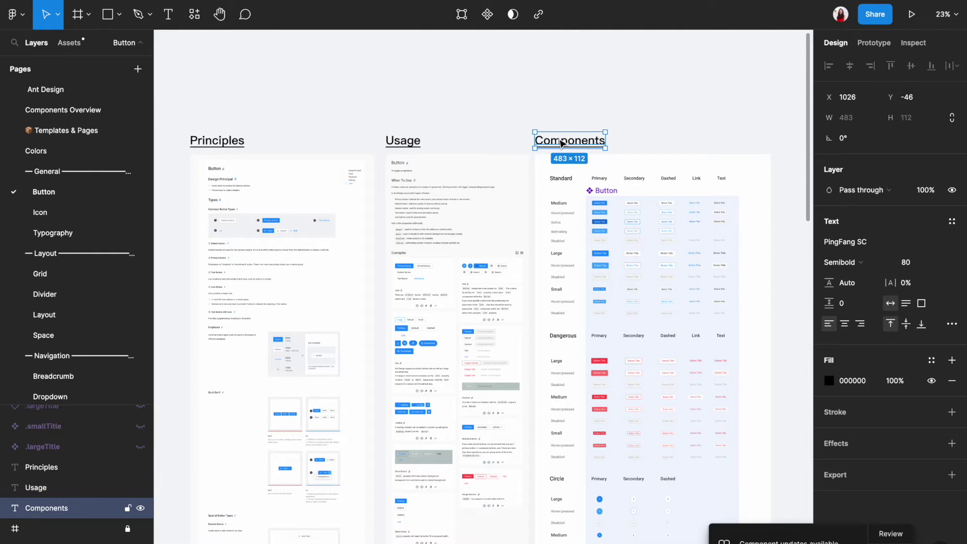
pyautogui.click(350, 108)
pyautogui.click(234, 143)
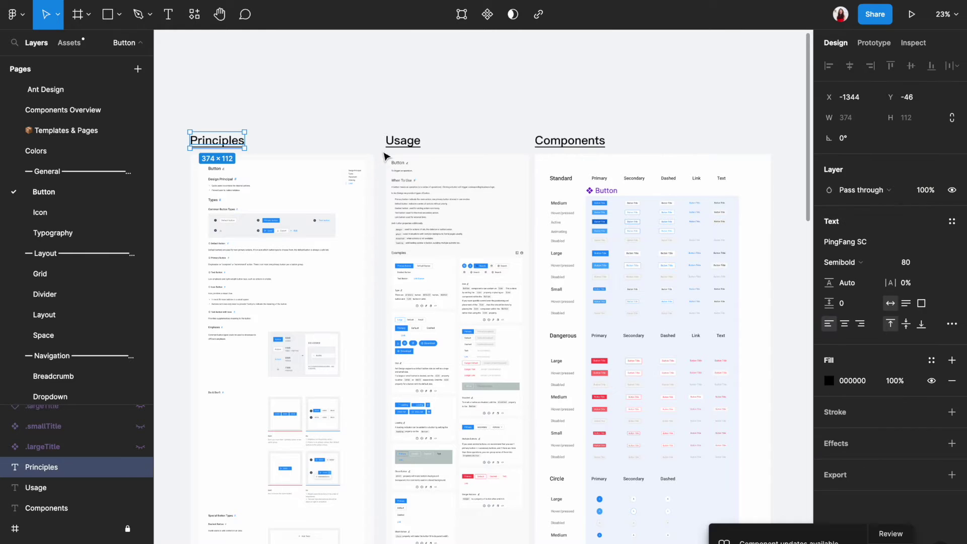
pyautogui.click(401, 145)
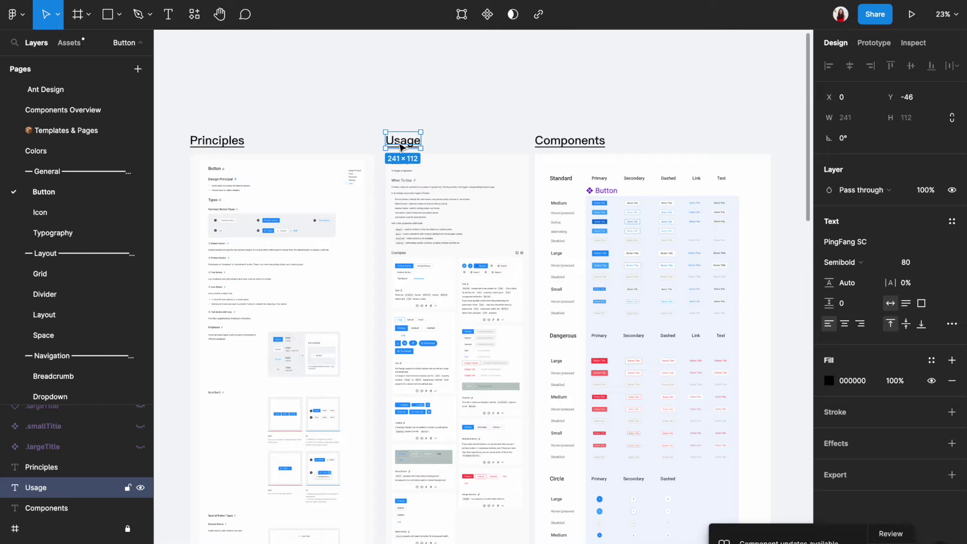
pyautogui.click(561, 144)
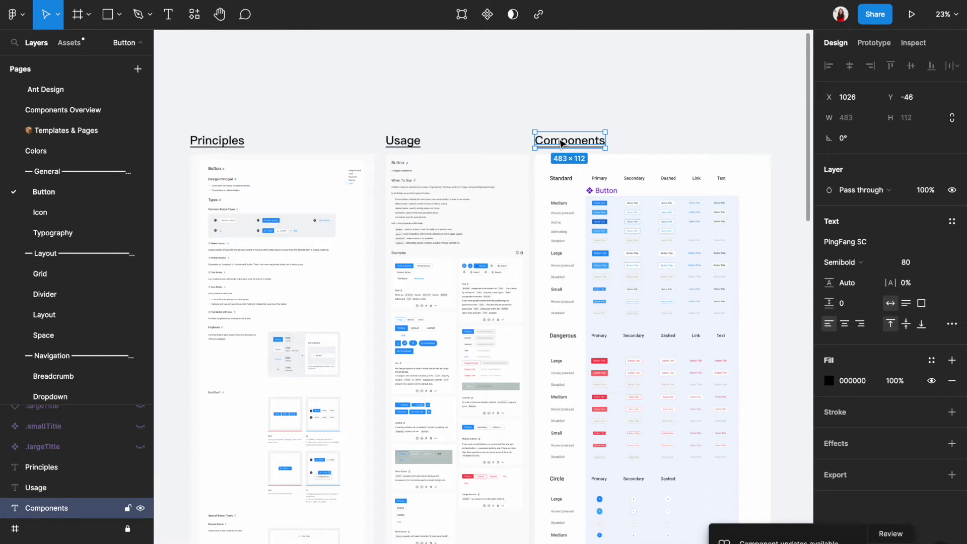
# Inspect the medium primary, secondary, dashed and link button variants, then clear the selection
pyautogui.scroll(5, 560, 144)
pyautogui.doubleClick(379, 210)
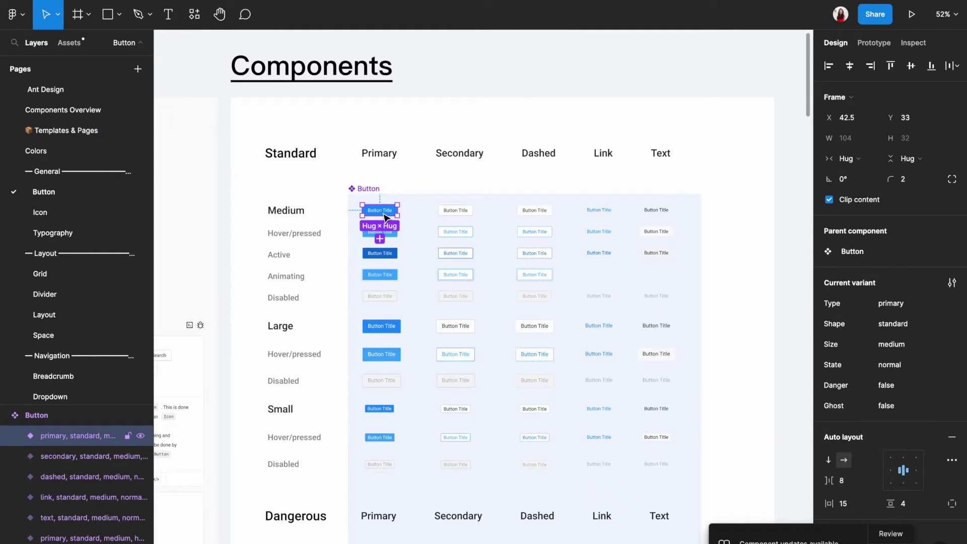
pyautogui.click(470, 213)
pyautogui.click(530, 210)
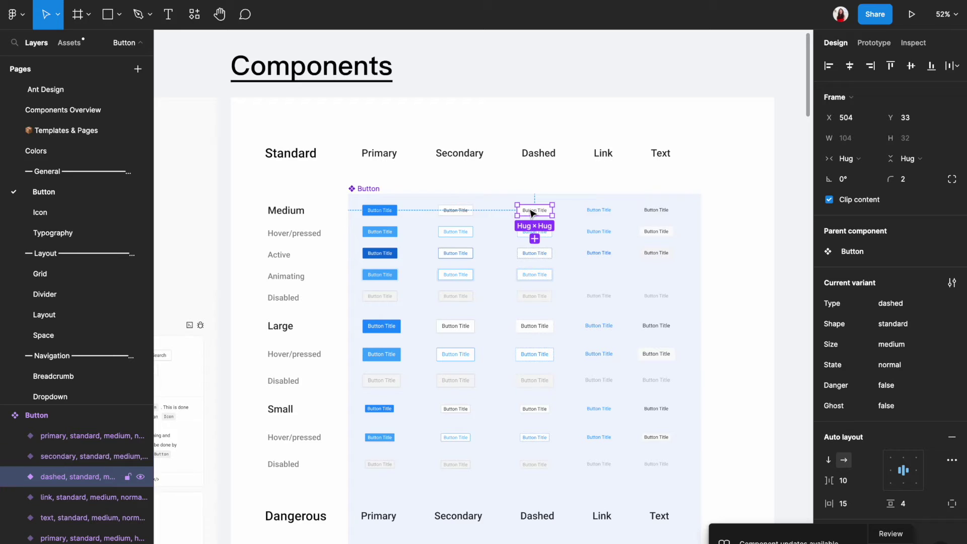
pyautogui.click(609, 213)
pyautogui.click(715, 205)
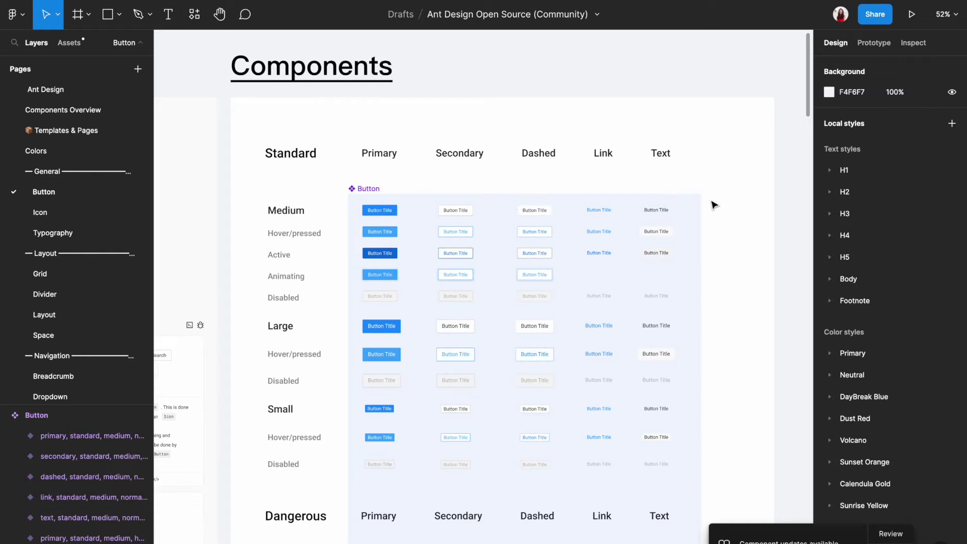
pyautogui.click(89, 111)
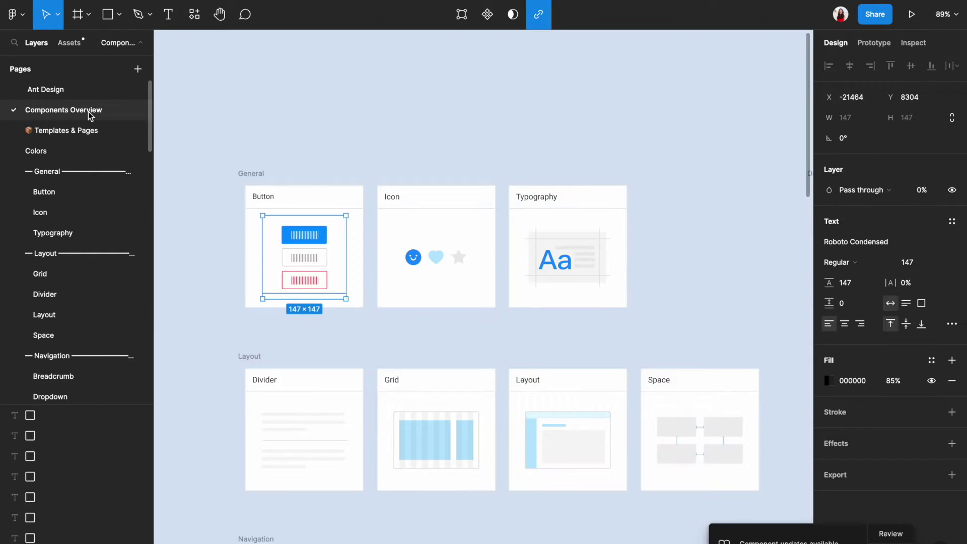
pyautogui.scroll(-3, 269, 255)
pyautogui.scroll(-5, 274, 251)
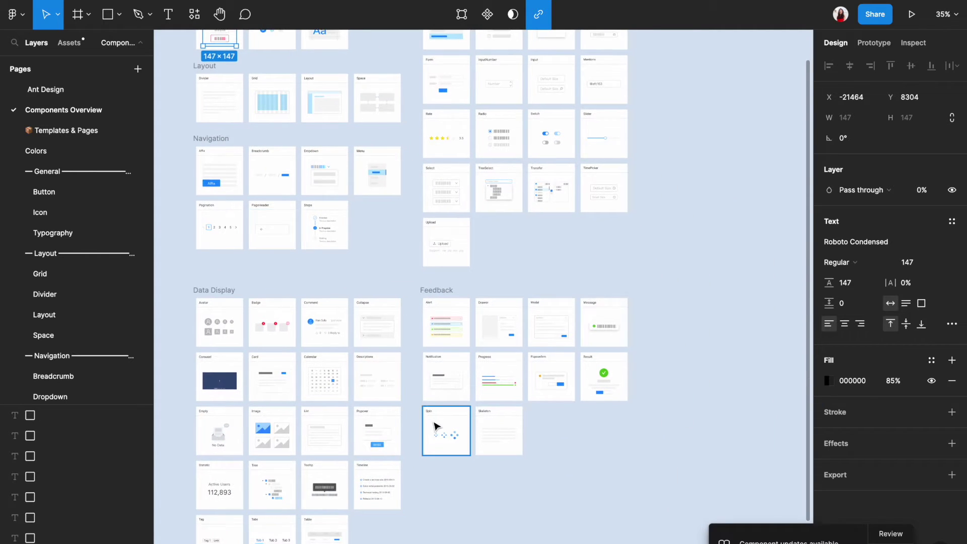
pyautogui.scroll(-3, 434, 426)
pyautogui.scroll(5, 370, 502)
pyautogui.scroll(-2, 370, 502)
pyautogui.hscroll(-3, 370, 502)
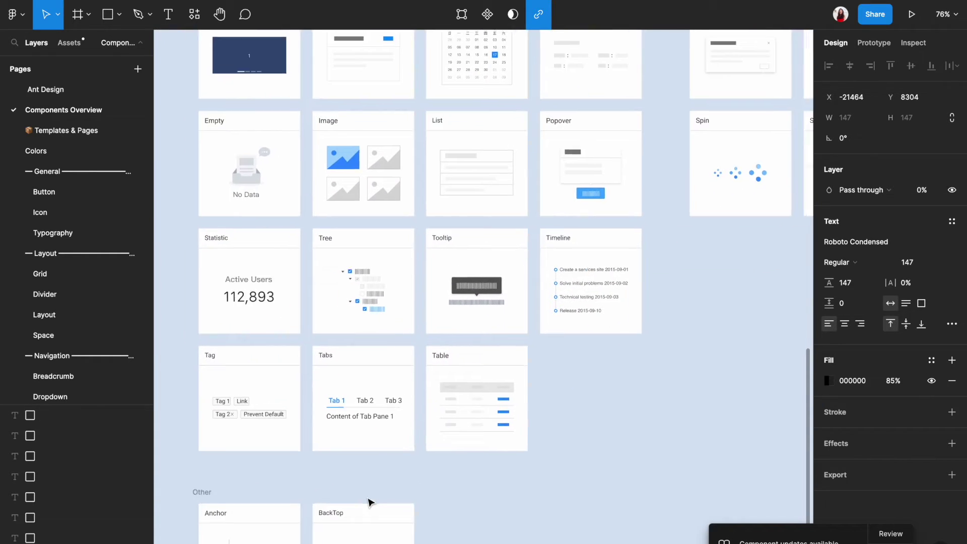
pyautogui.click(466, 400)
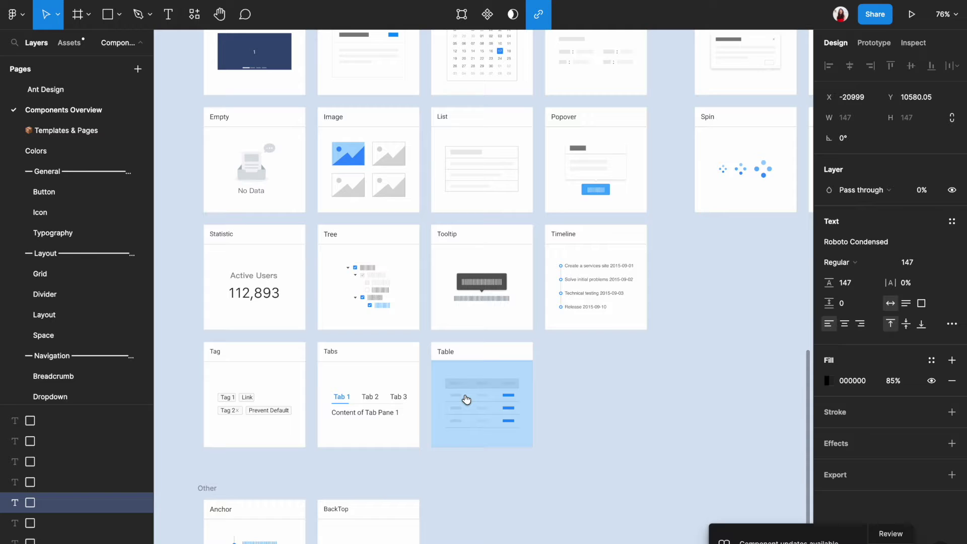
pyautogui.click(466, 400)
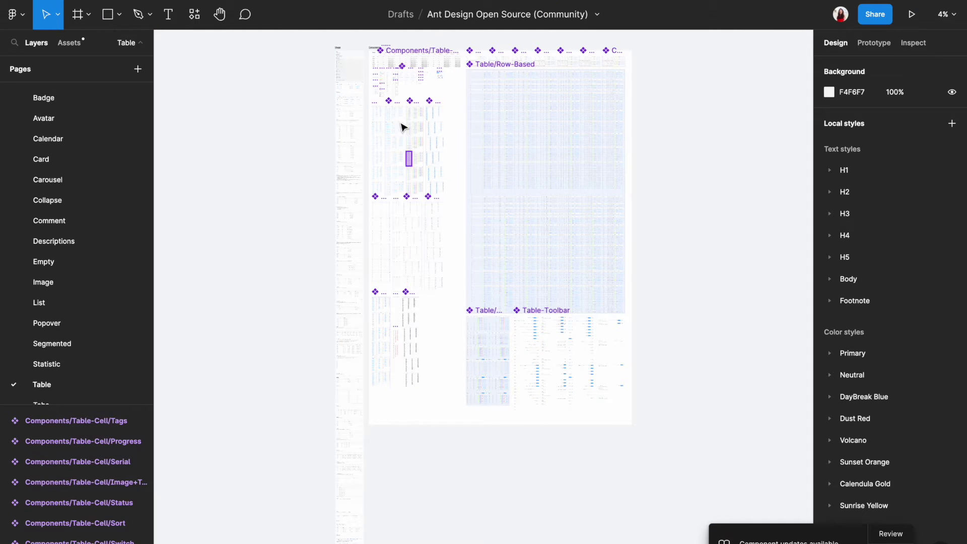
pyautogui.scroll(3, 398, 96)
pyautogui.scroll(5, 381, 180)
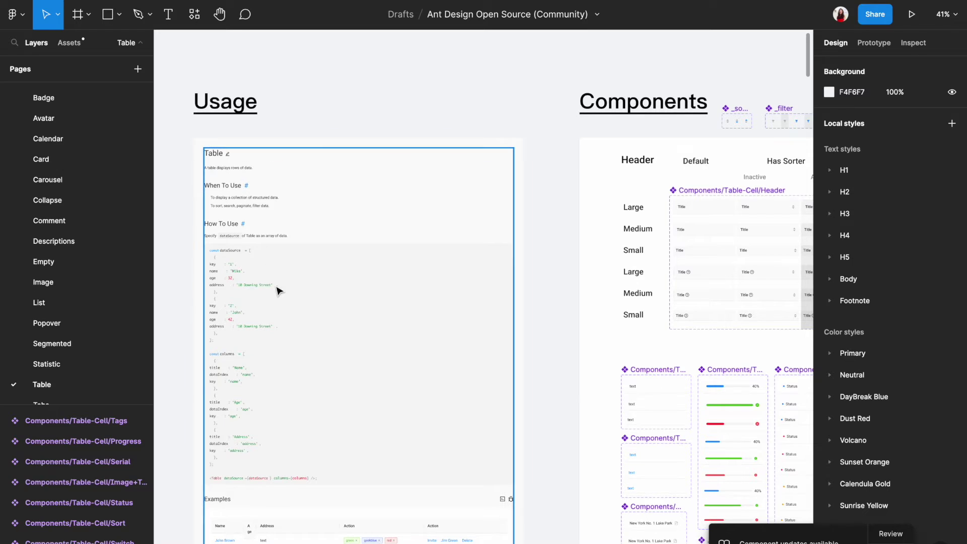
pyautogui.scroll(4, 276, 288)
pyautogui.scroll(-8, 278, 291)
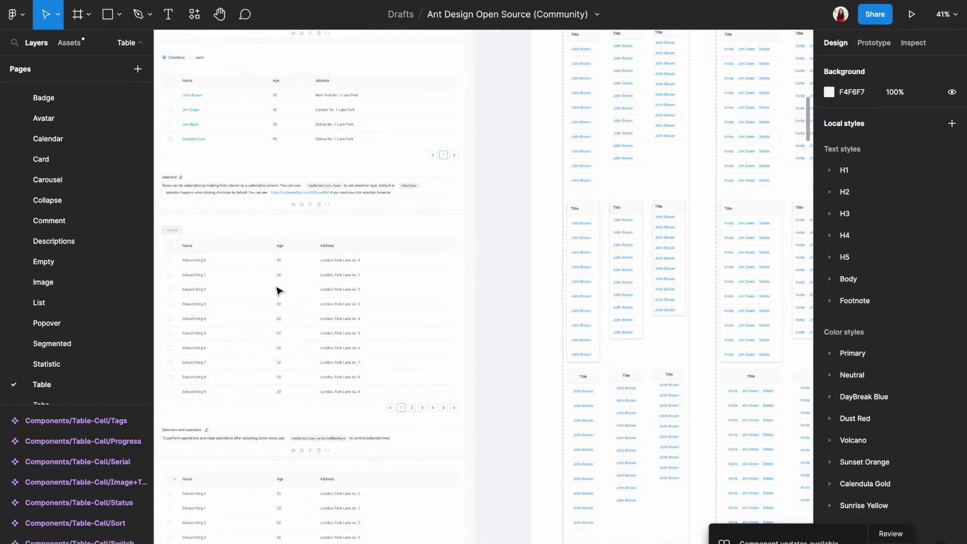
pyautogui.scroll(10, 277, 291)
pyautogui.scroll(-2, 276, 289)
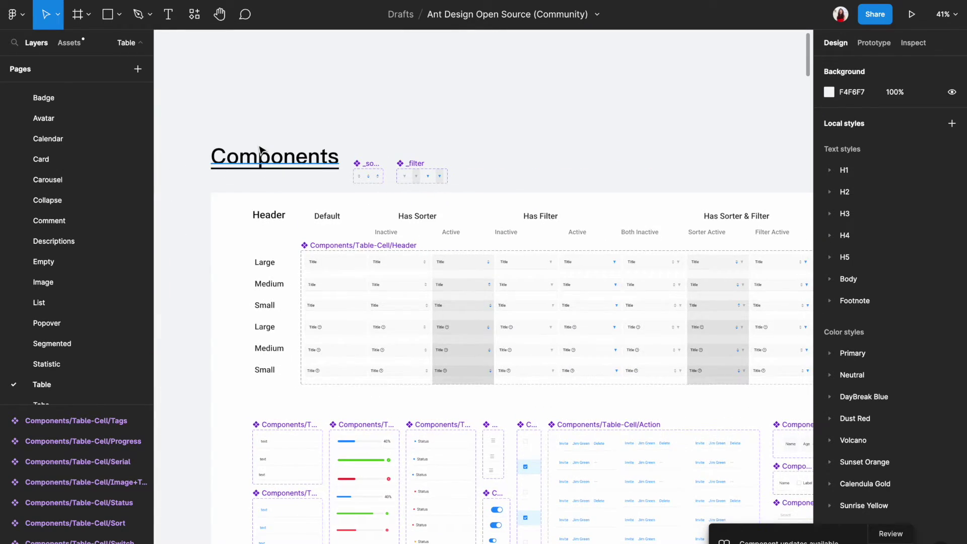
pyautogui.scroll(-2, 260, 150)
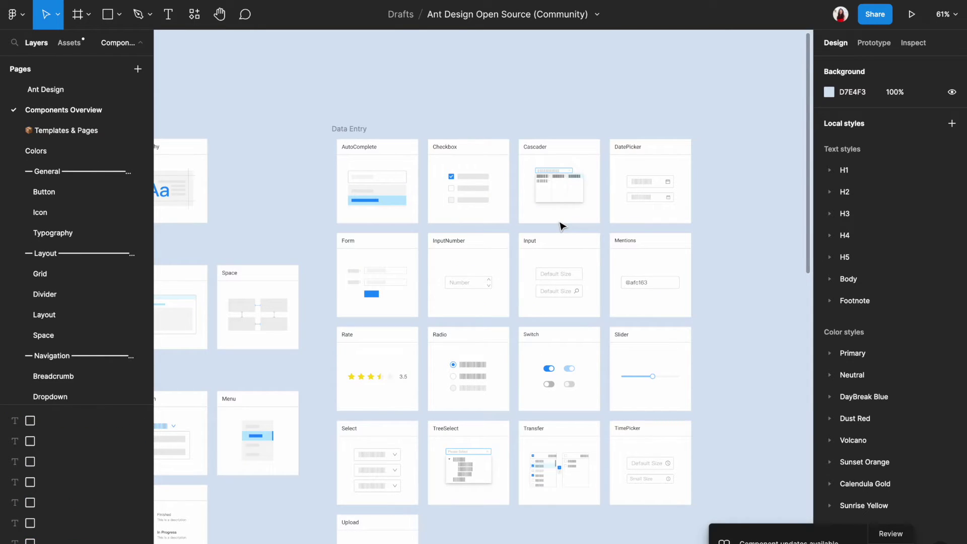
# Switch to the Templates & Pages page and scroll the canvas down to the Search Table template
pyautogui.click(54, 134)
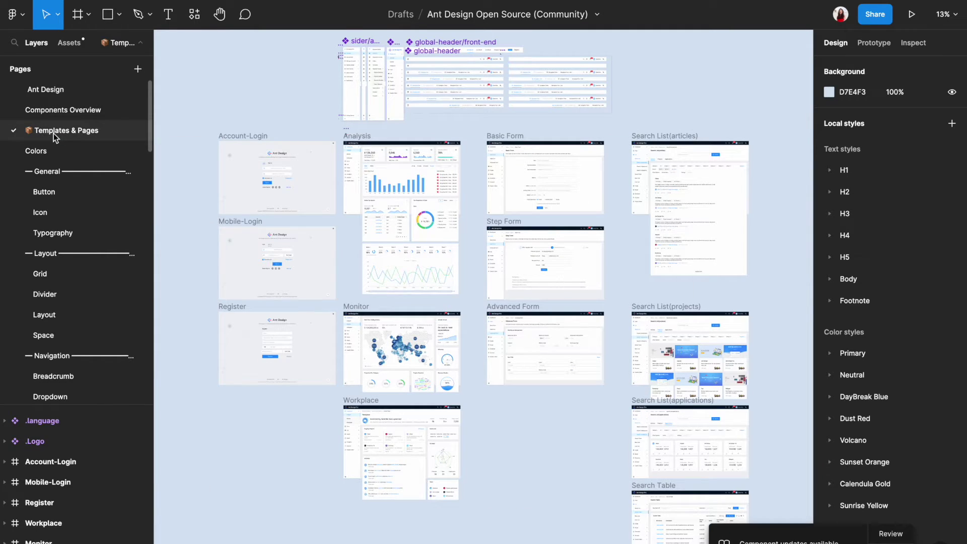
pyautogui.scroll(2, 312, 75)
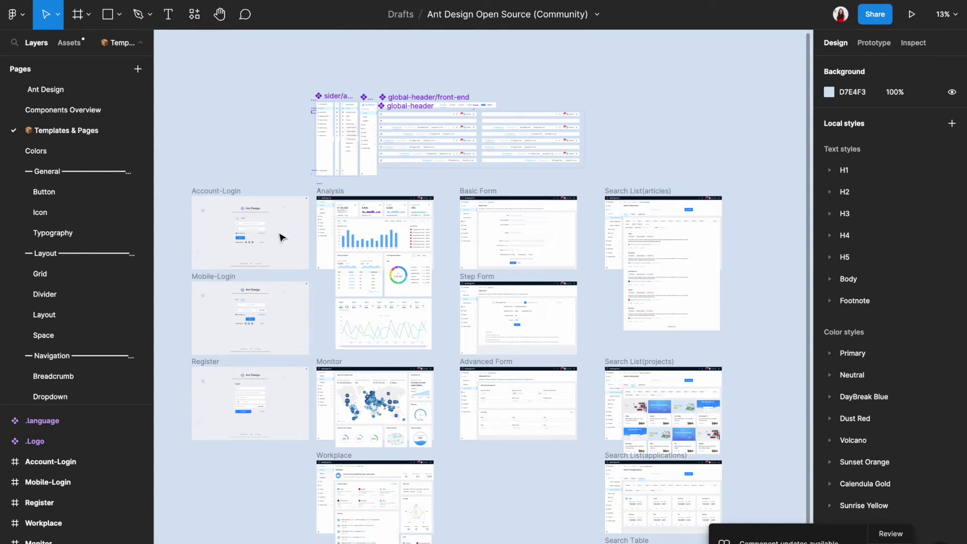
pyautogui.scroll(1, 260, 234)
pyautogui.scroll(5, 260, 235)
pyautogui.scroll(-5, 260, 235)
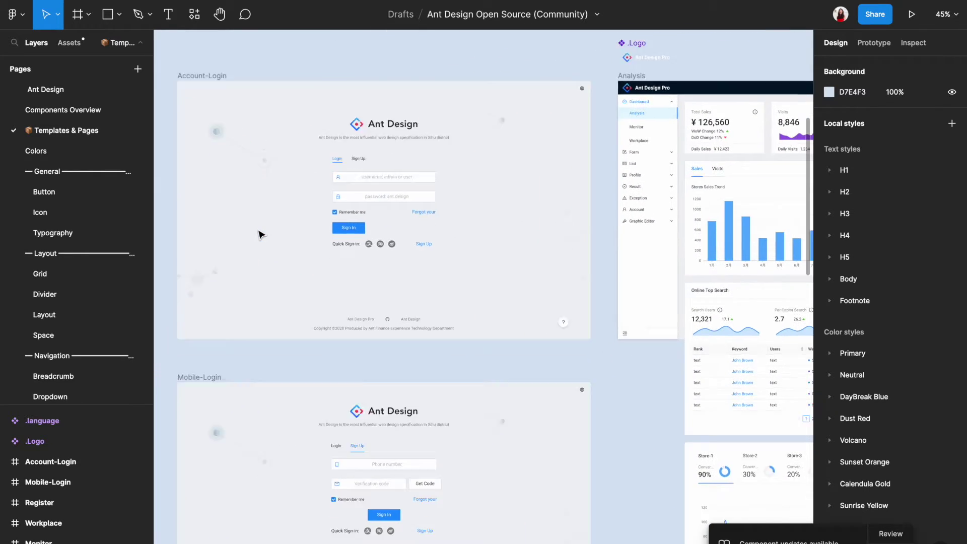
pyautogui.scroll(10, 260, 235)
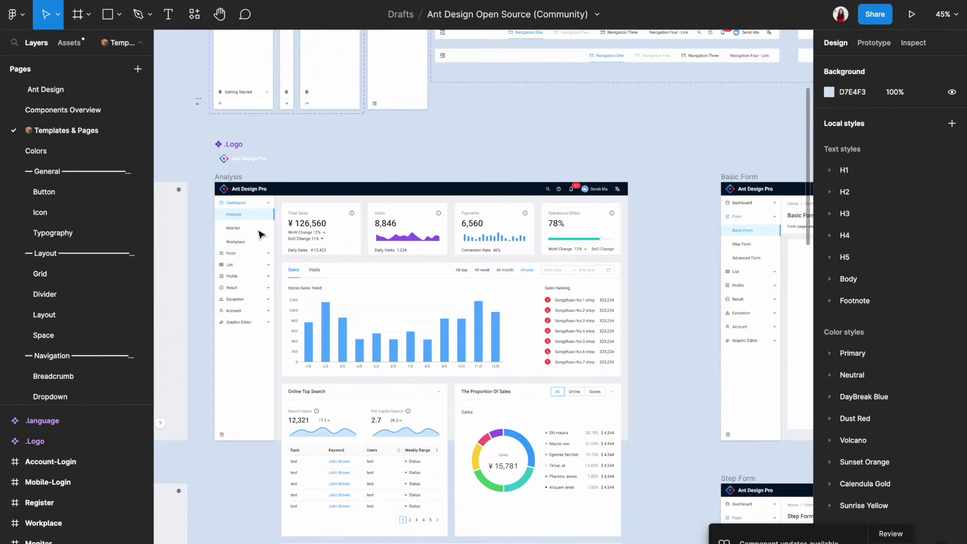
pyautogui.hscroll(10, 260, 234)
pyautogui.scroll(2, 260, 234)
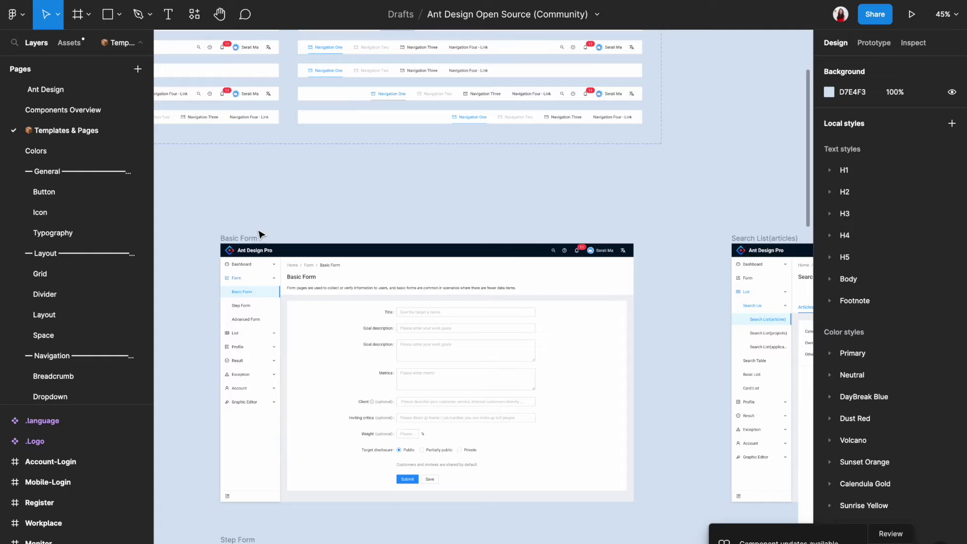
pyautogui.hscroll(10, 260, 235)
pyautogui.scroll(1, 259, 234)
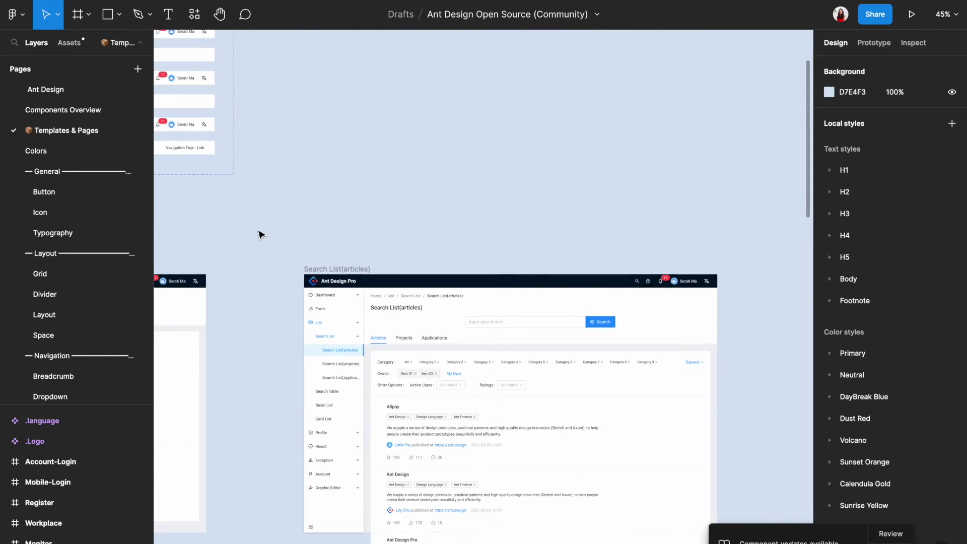
pyautogui.scroll(-15, 260, 235)
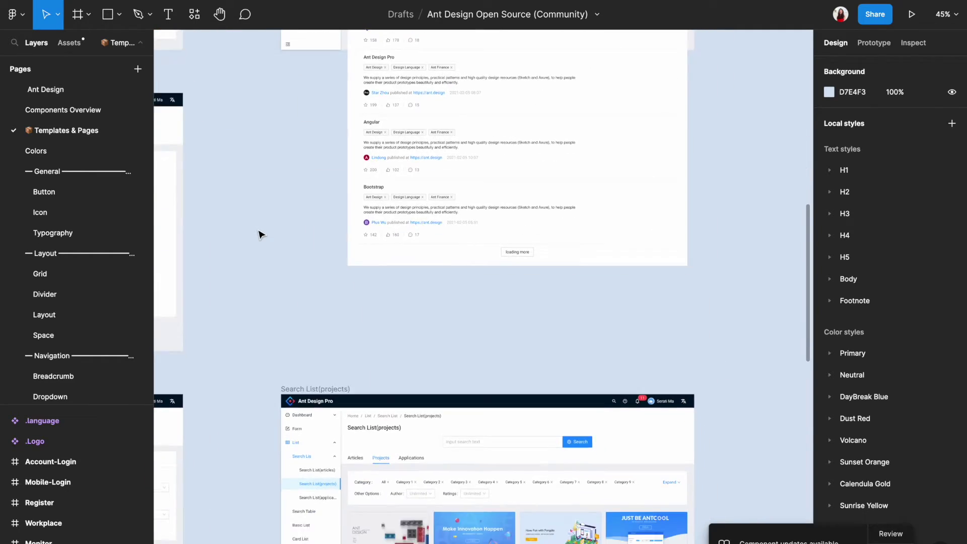
pyautogui.scroll(-10, 260, 235)
pyautogui.hscroll(-1, 260, 235)
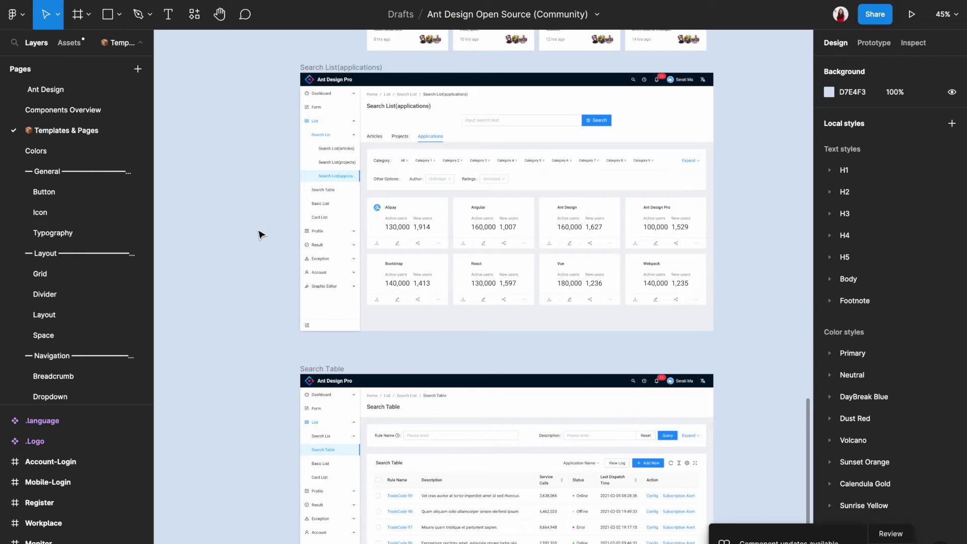
pyautogui.scroll(-9, 260, 235)
pyautogui.hscroll(-1, 260, 235)
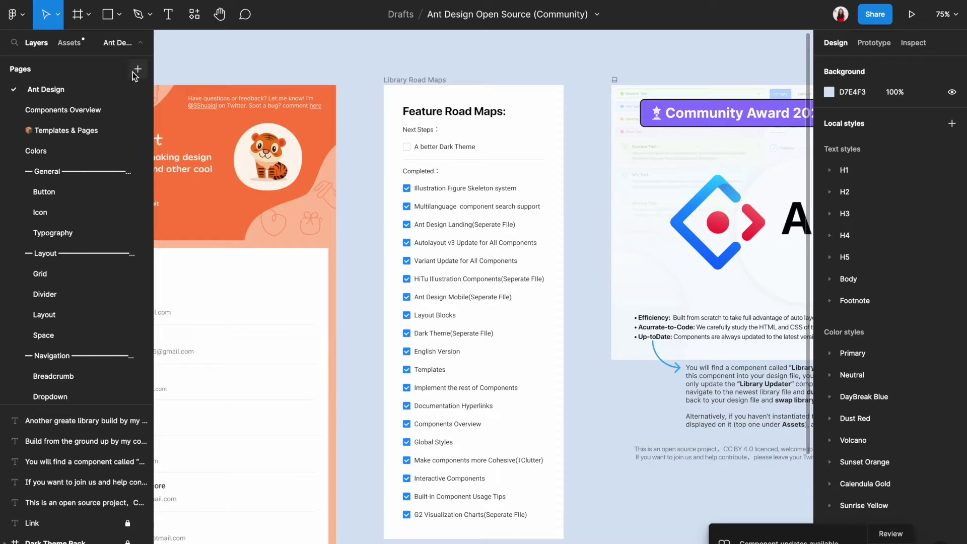
# Add a new page to the file named 'Design System Practice'
pyautogui.click(138, 71)
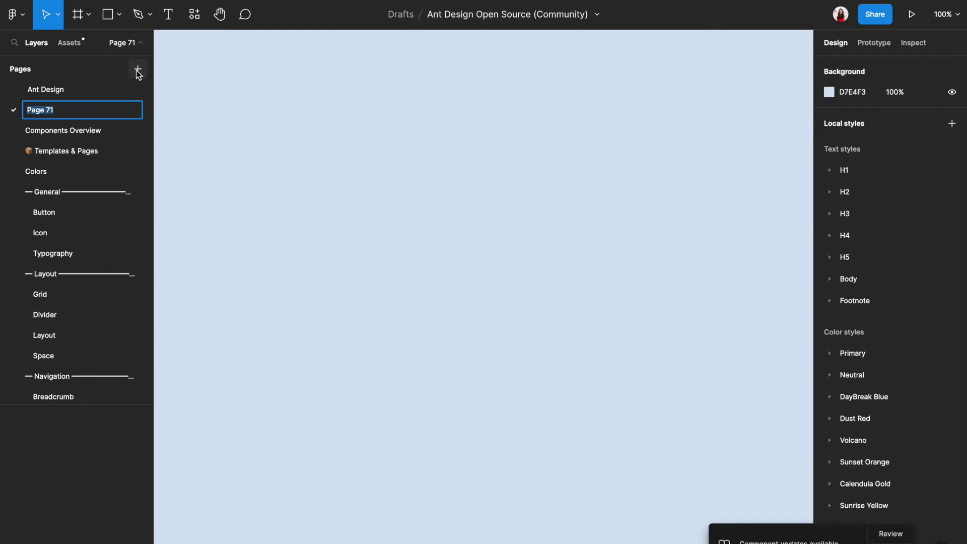
pyautogui.write('Design System Practice')
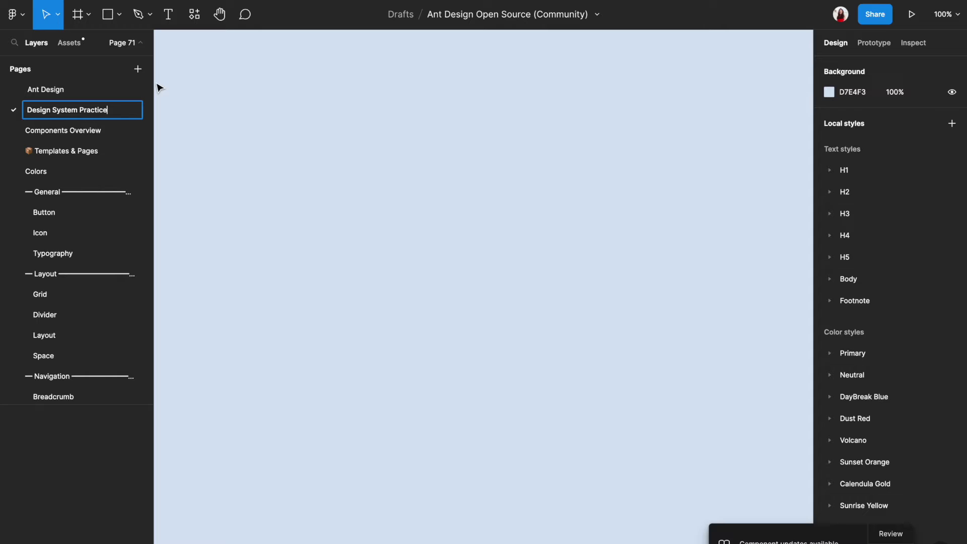
pyautogui.press('Return')
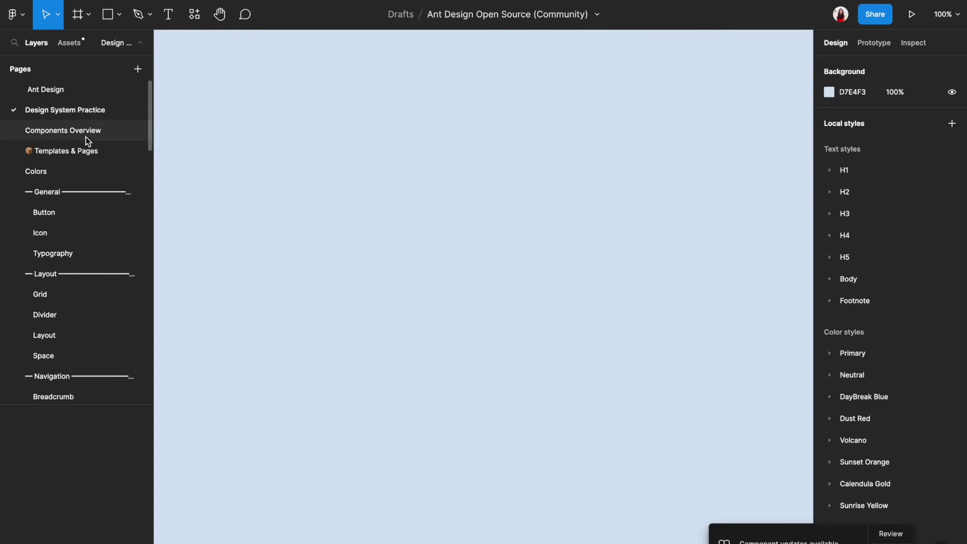
# Visit the Templates & Pages page, then return to the Design System Practice page
pyautogui.click(83, 151)
pyautogui.scroll(2, 448, 373)
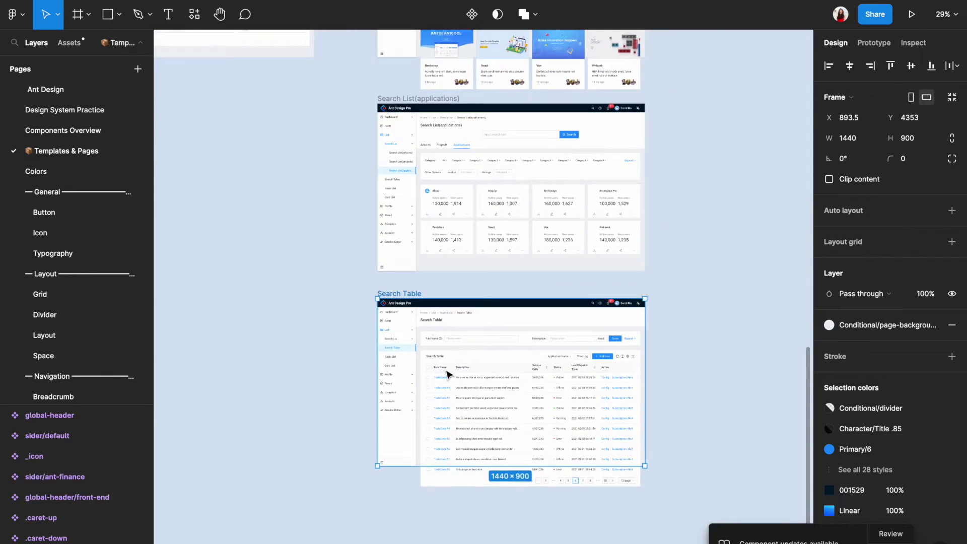
pyautogui.scroll(2, 447, 374)
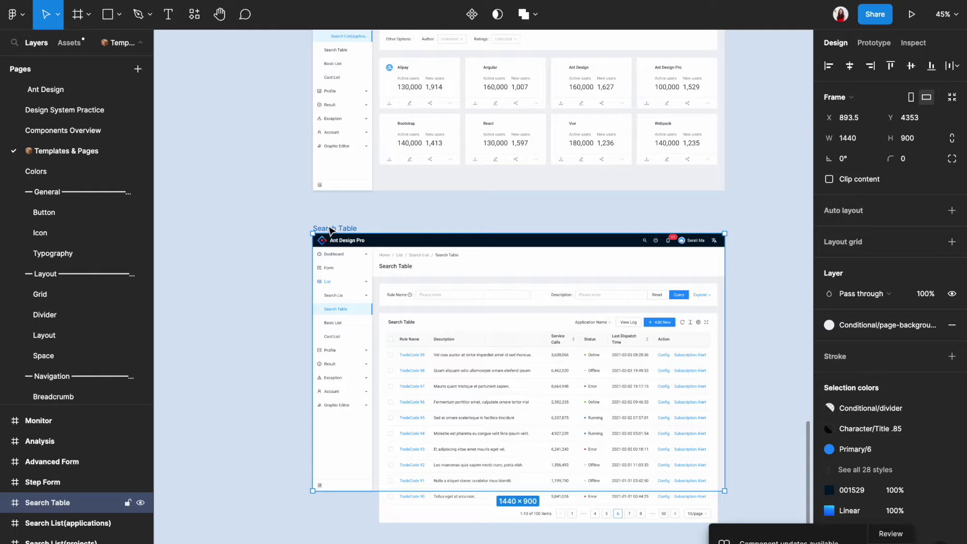
pyautogui.click(103, 109)
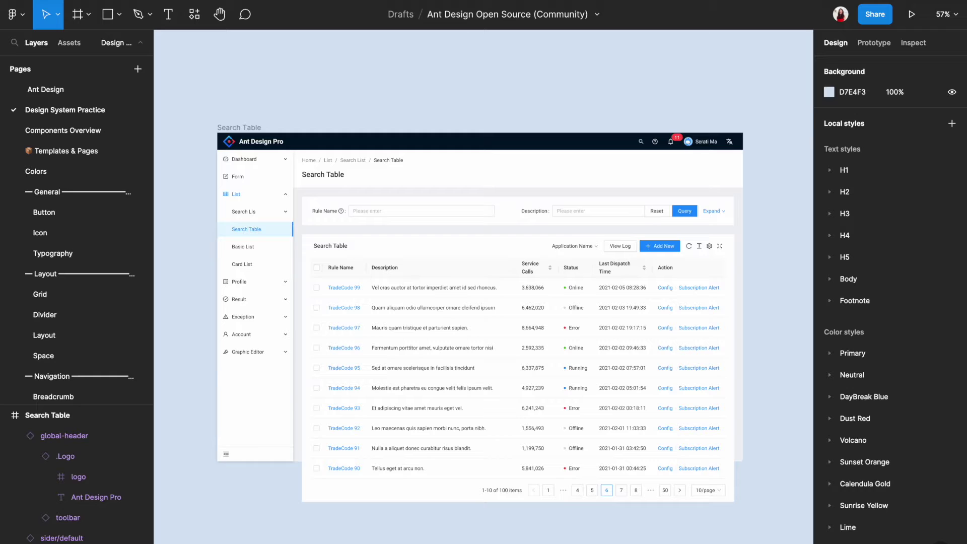
# Draw a 1567×170 rectangle over the Search Table header with a black stroke and no fill
pyautogui.press('r')
pyautogui.moveTo(197, 110)
pyautogui.mouseDown()
pyautogui.moveTo(519, 147)
pyautogui.moveTo(664, 199)
pyautogui.moveTo(778, 174)
pyautogui.moveTo(769, 173)
pyautogui.mouseUp()
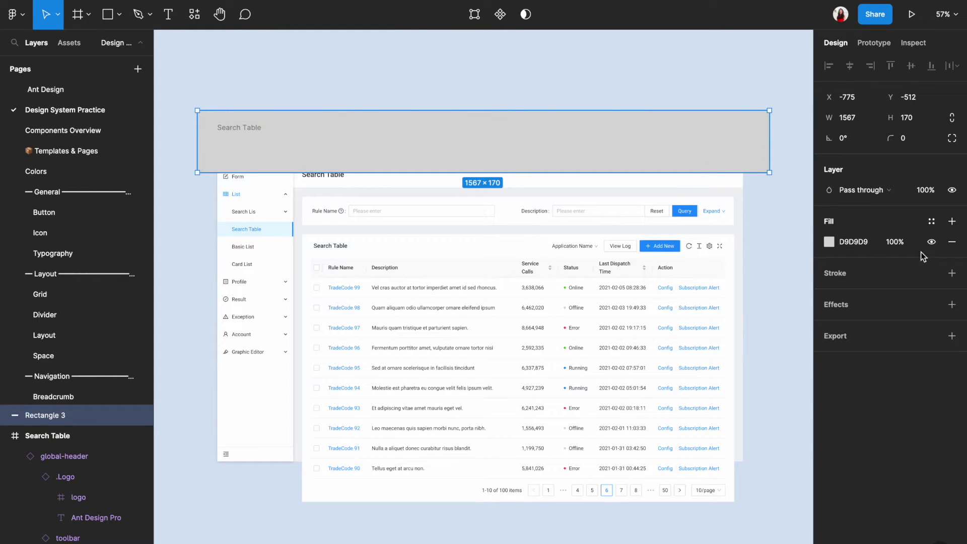
pyautogui.click(952, 274)
pyautogui.click(951, 242)
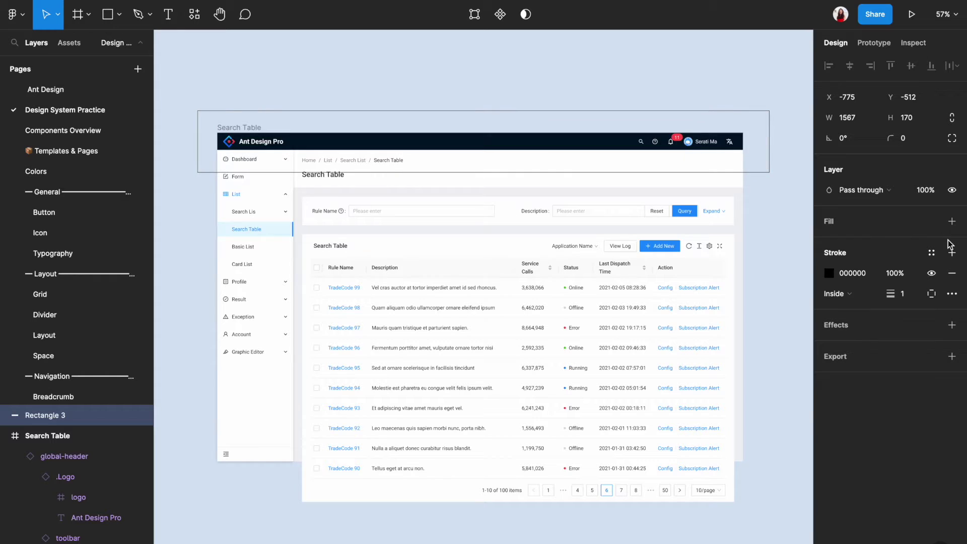
pyautogui.click(776, 233)
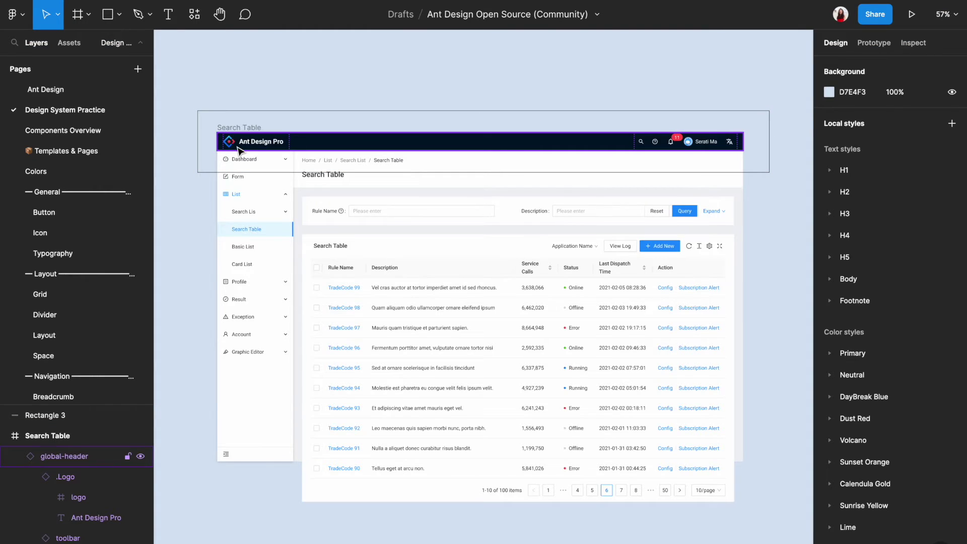
# Replace the header title 'Ant Design Pro' with 'Like the Bamboo'
pyautogui.scroll(5, 241, 151)
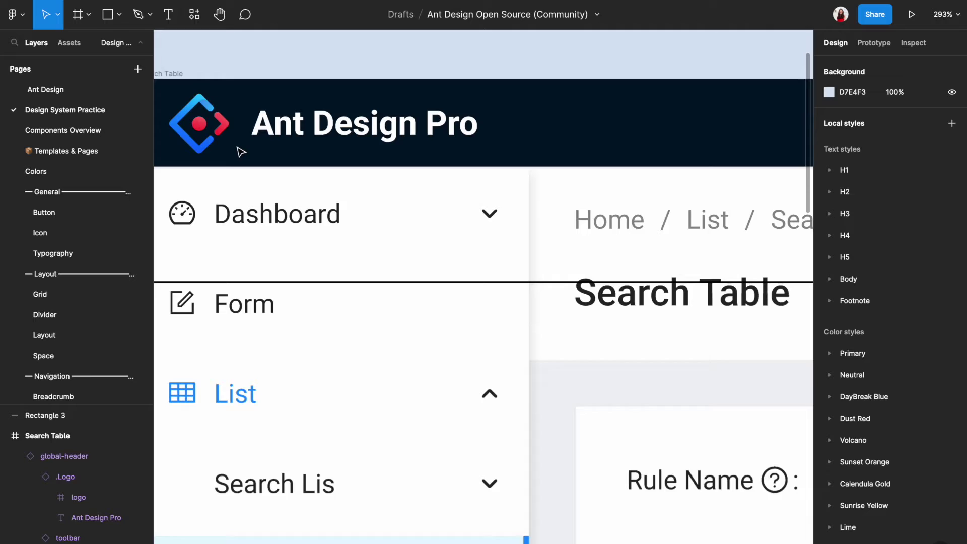
pyautogui.scroll(2, 241, 152)
pyautogui.hscroll(-3, 241, 152)
pyautogui.click(423, 194)
pyautogui.doubleClick(425, 192)
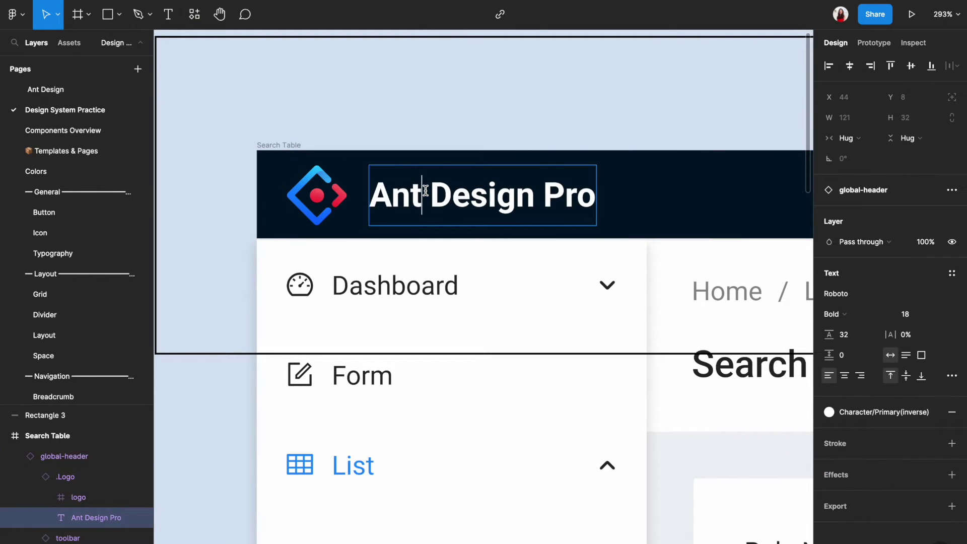
pyautogui.hotkey('ctrl', 'a')
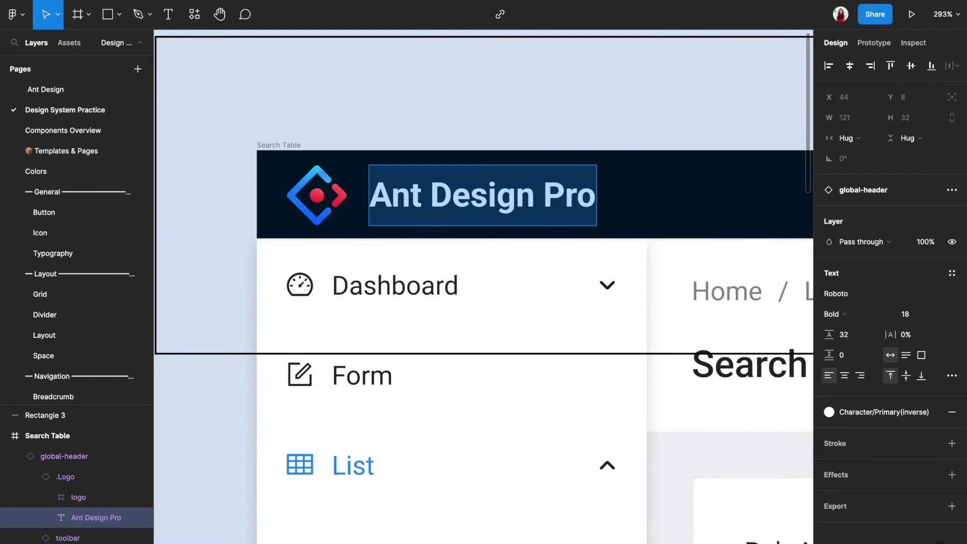
pyautogui.write('Like the Bamboo')
# Hide the logo icon inside the header's .Logo group, confirming it stays hidden
pyautogui.click(325, 201)
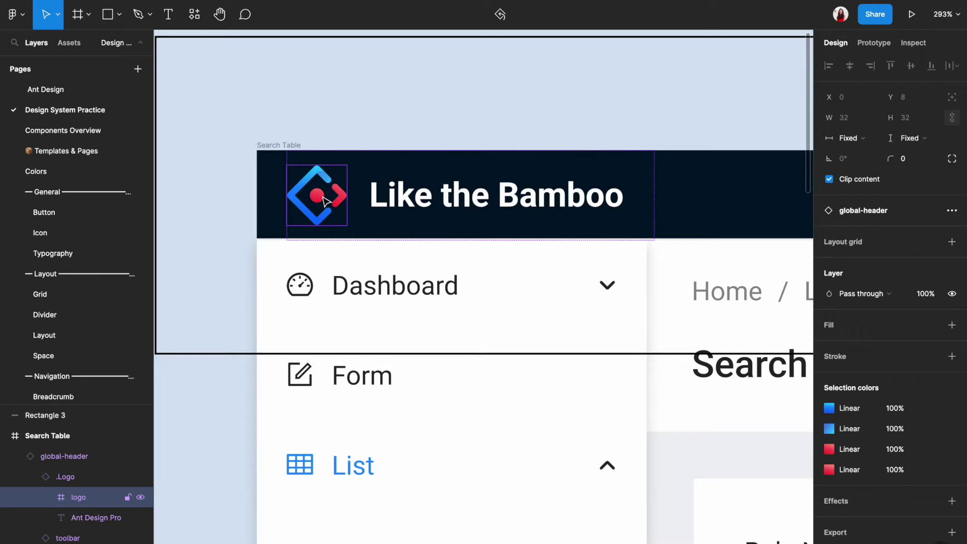
pyautogui.click(361, 149)
pyautogui.click(333, 199)
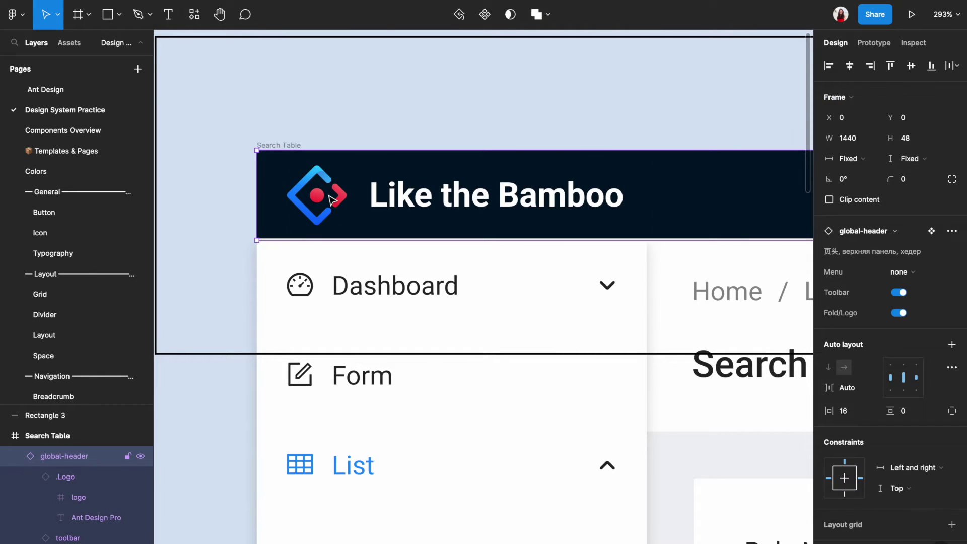
pyautogui.click(333, 199)
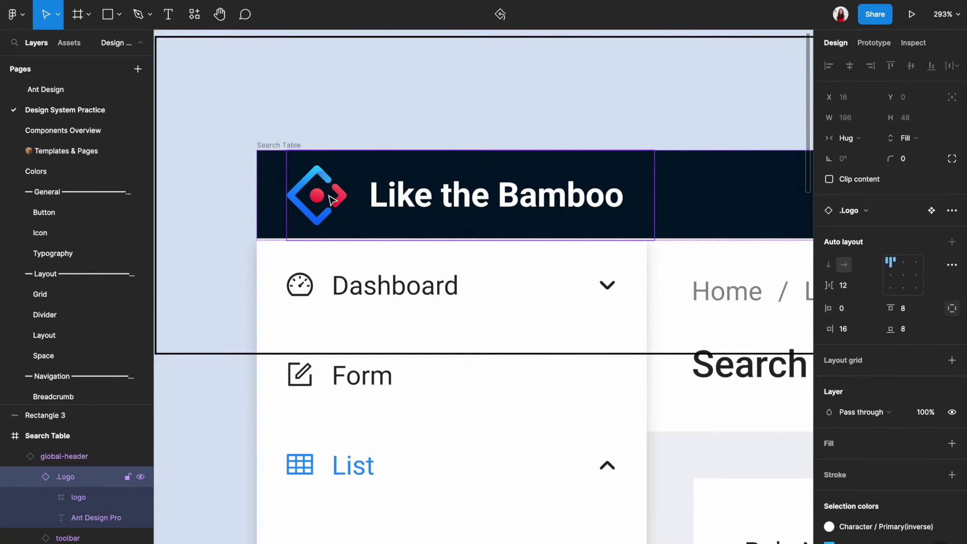
pyautogui.click(332, 199)
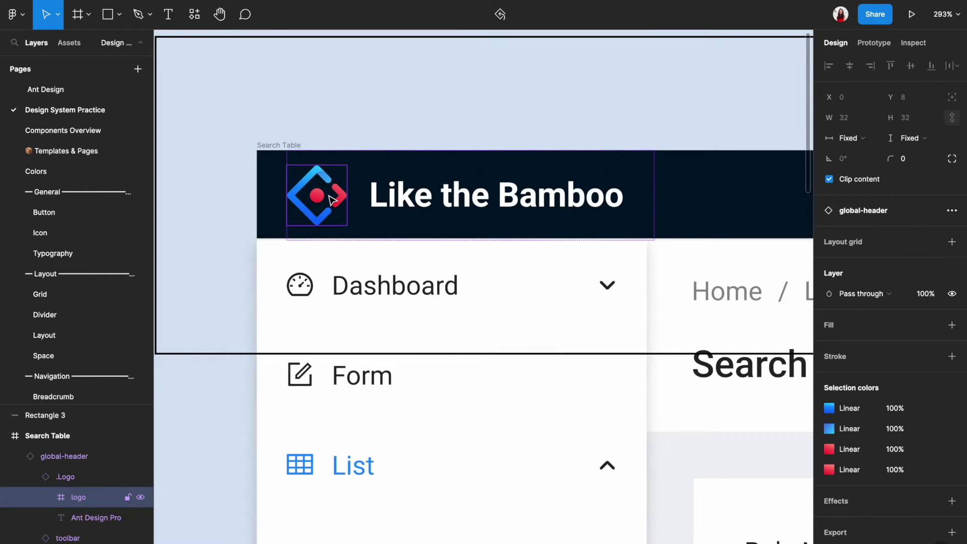
pyautogui.hotkey('ctrl', 'shift', 'h')
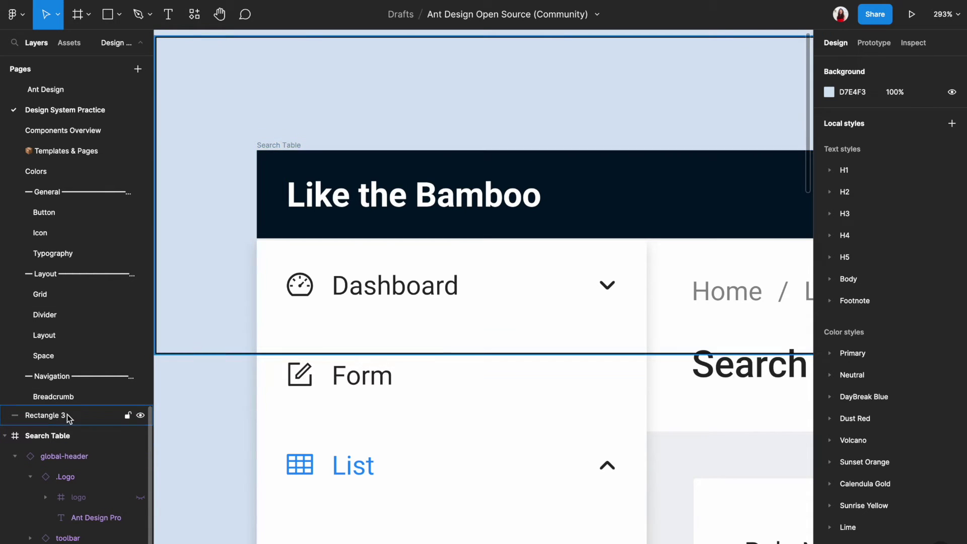
pyautogui.moveTo(67, 403); pyautogui.dragTo(108, 224)
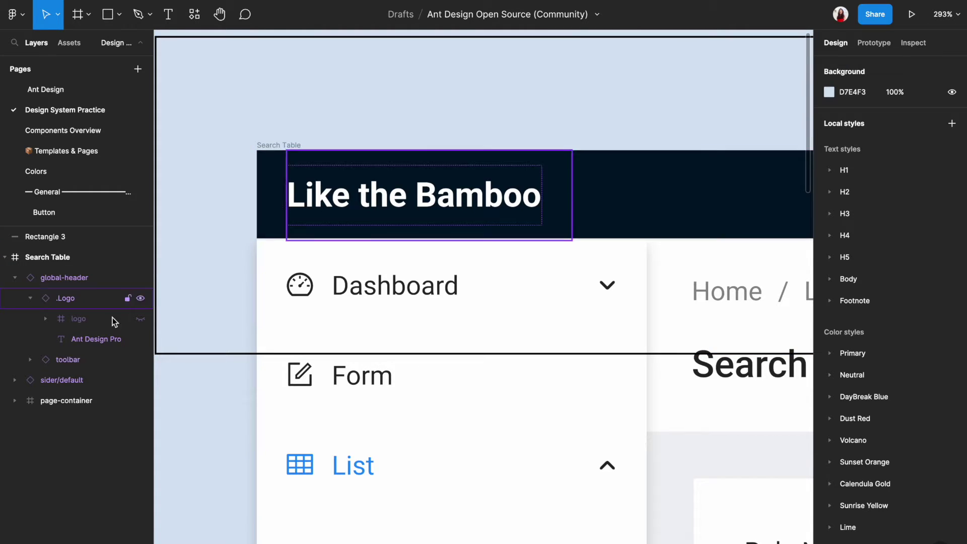
pyautogui.click(141, 322)
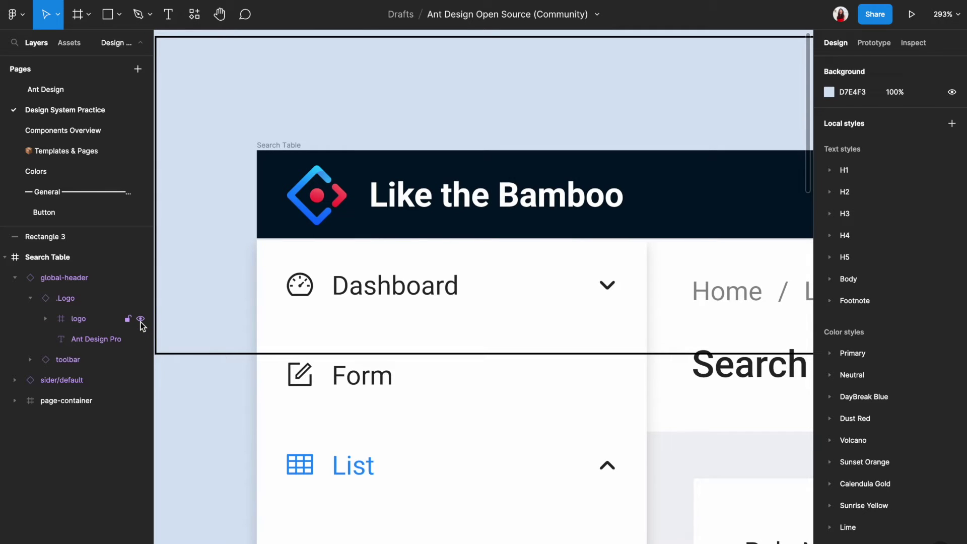
pyautogui.click(140, 322)
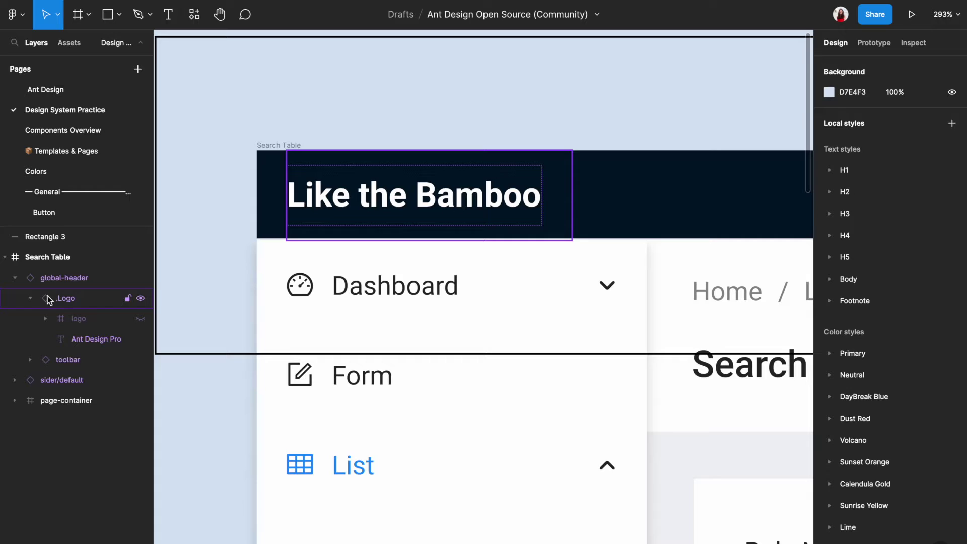
# Go from the header's .Logo instance to its main component
pyautogui.doubleClick(427, 180)
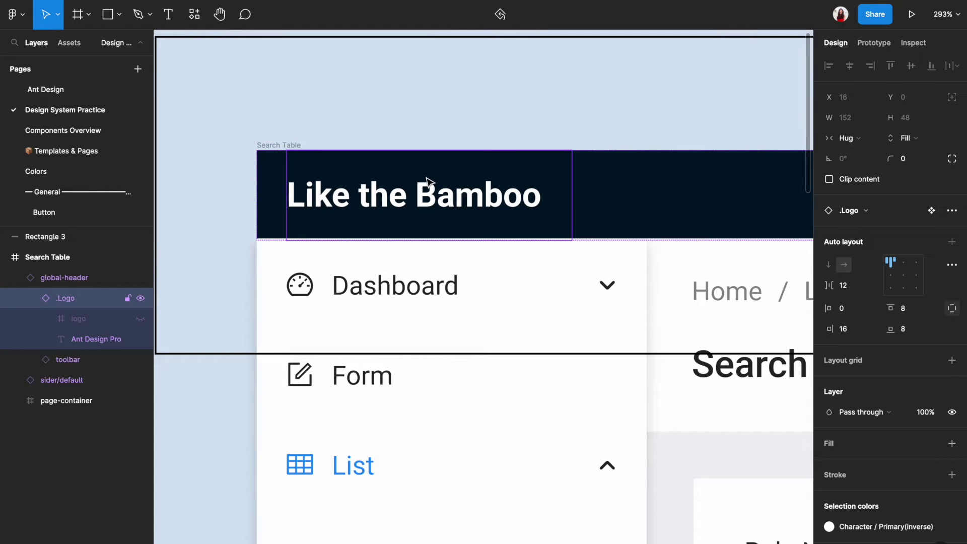
pyautogui.rightClick(426, 180)
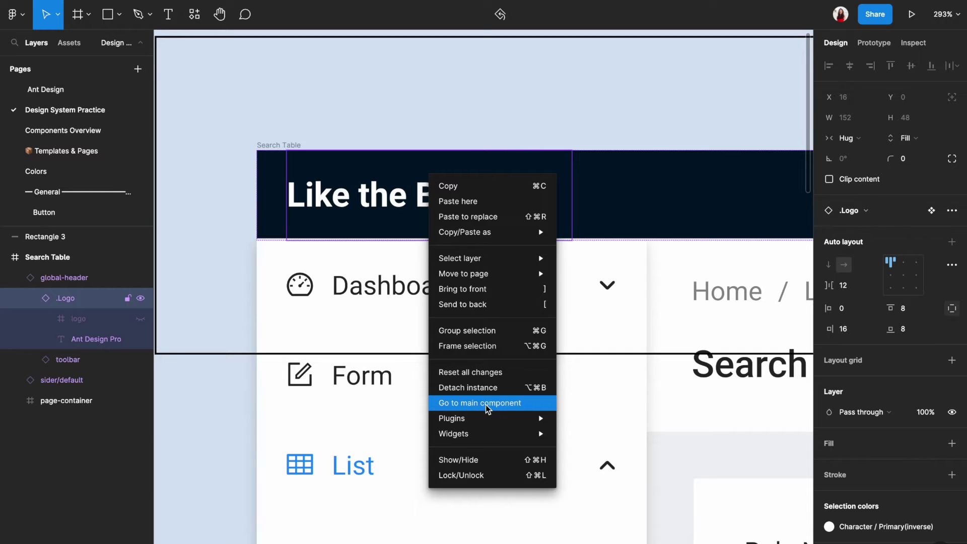
pyautogui.click(501, 406)
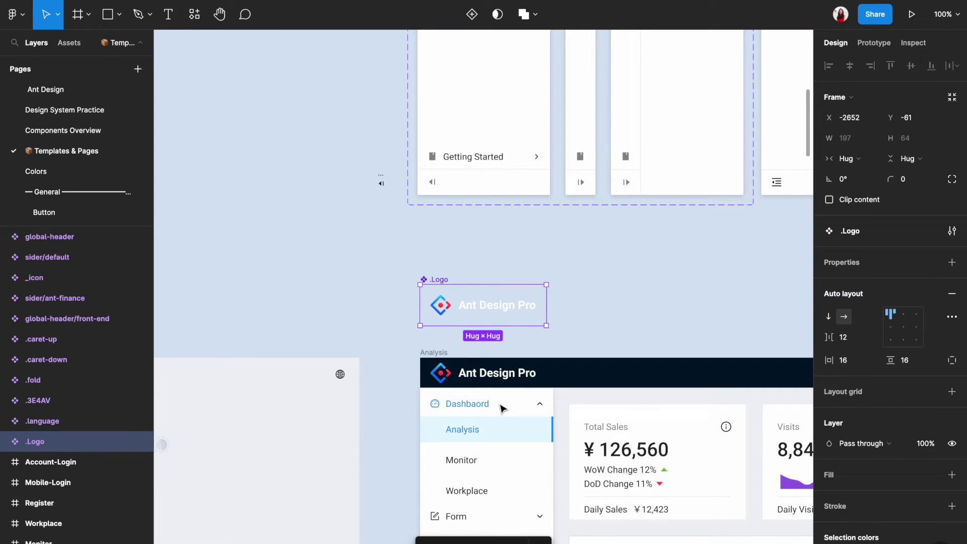
pyautogui.keyDown('ctrl'); pyautogui.scroll(5, 526, 336); pyautogui.keyUp('ctrl')
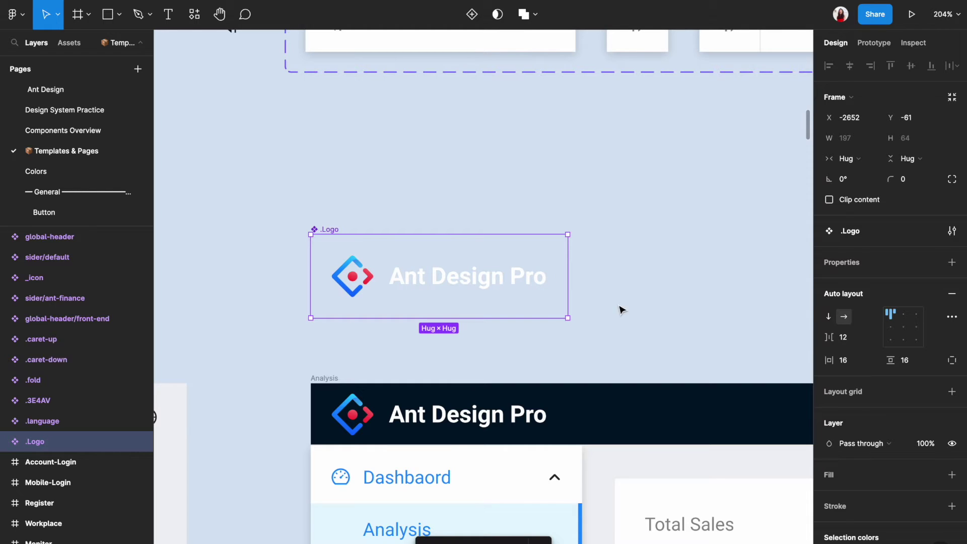
pyautogui.keyDown('ctrl'); pyautogui.scroll(-8, 636, 305); pyautogui.keyUp('ctrl')
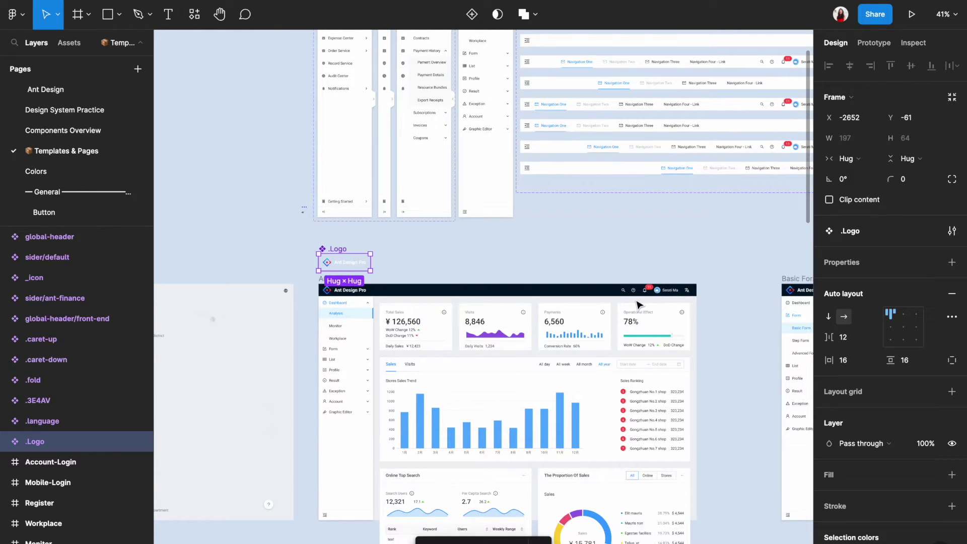
pyautogui.keyDown('ctrl'); pyautogui.scroll(7, 295, 280); pyautogui.keyUp('ctrl')
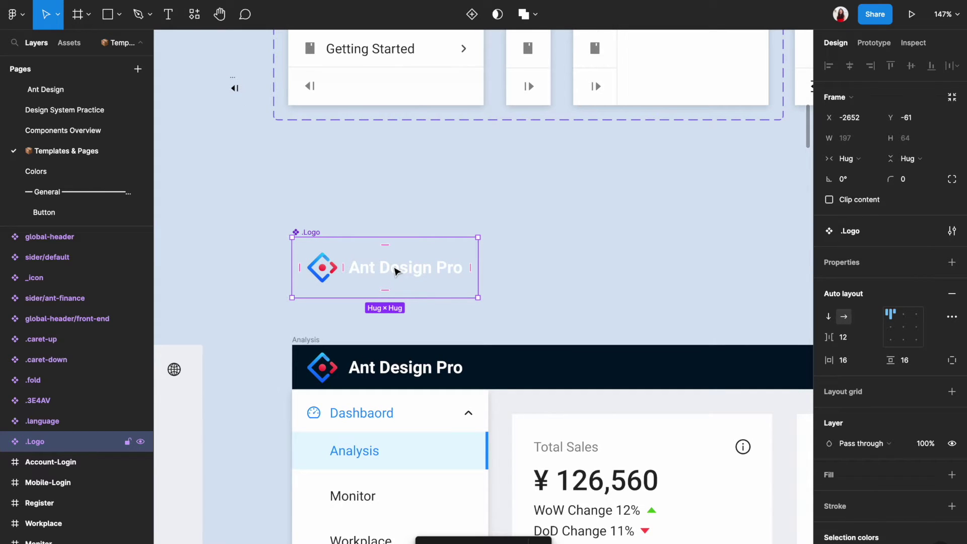
# Change the Ant Design Pro text's font from Roboto to SF Pro
pyautogui.click(396, 271)
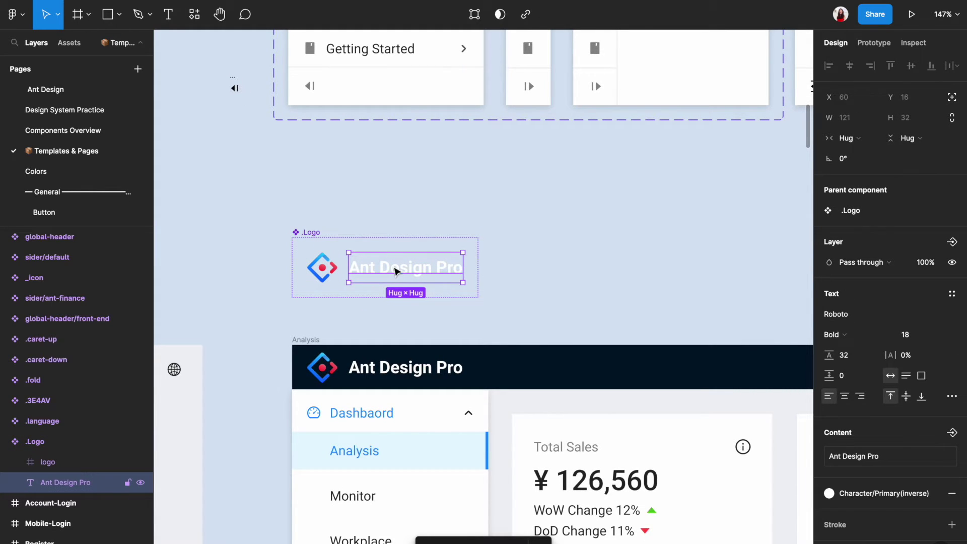
pyautogui.click(850, 314)
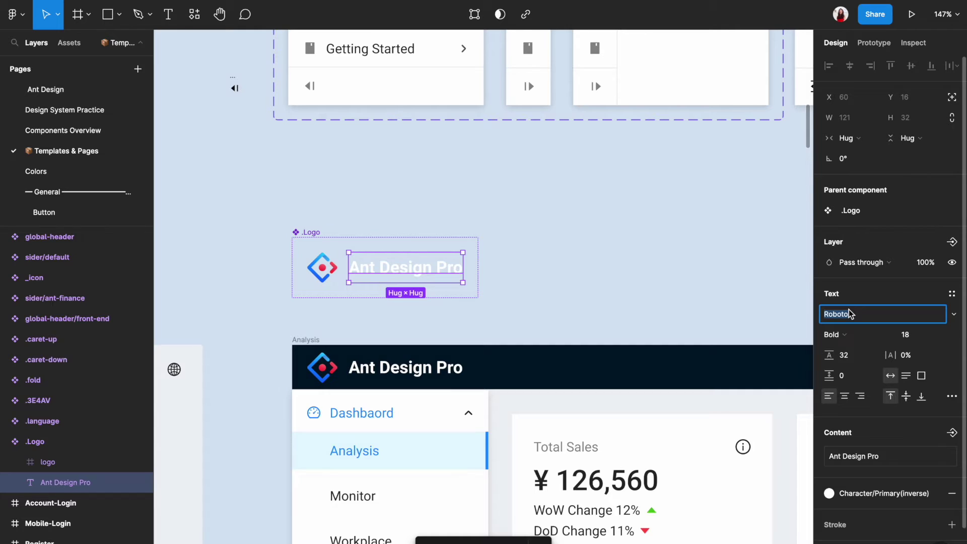
pyautogui.write('SF Pro')
pyautogui.press('Return')
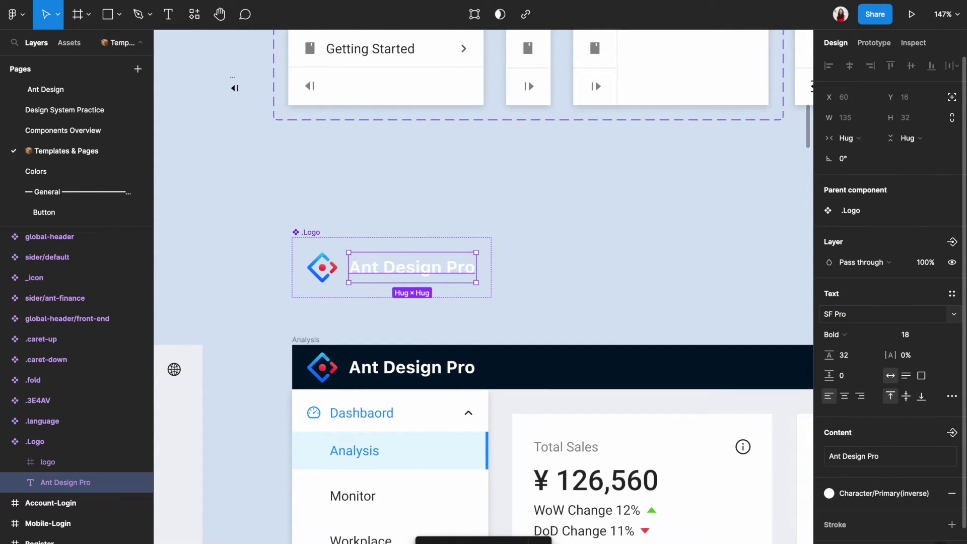
# Go back to the Design System Practice page and inspect the SF Pro 'Like the Bamboo' header title
pyautogui.click(698, 270)
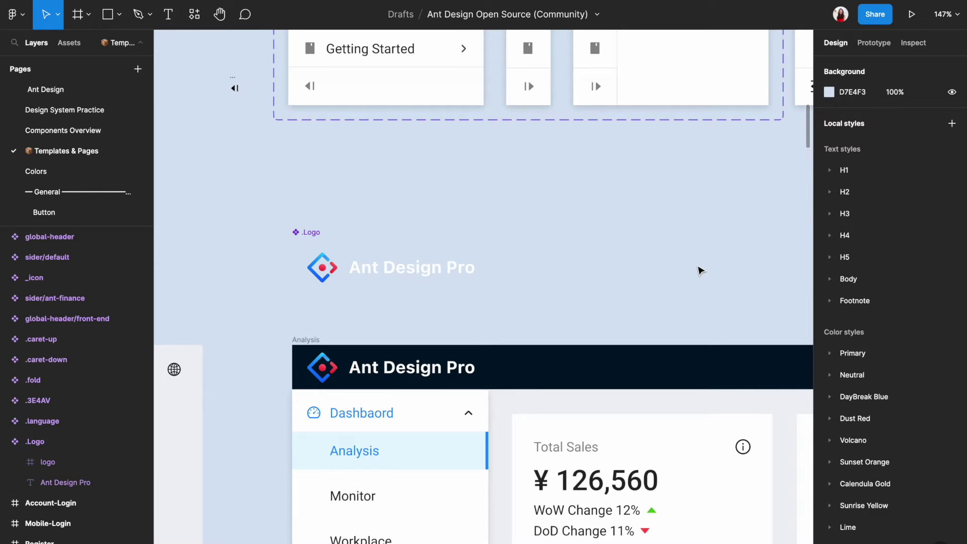
pyautogui.click(101, 111)
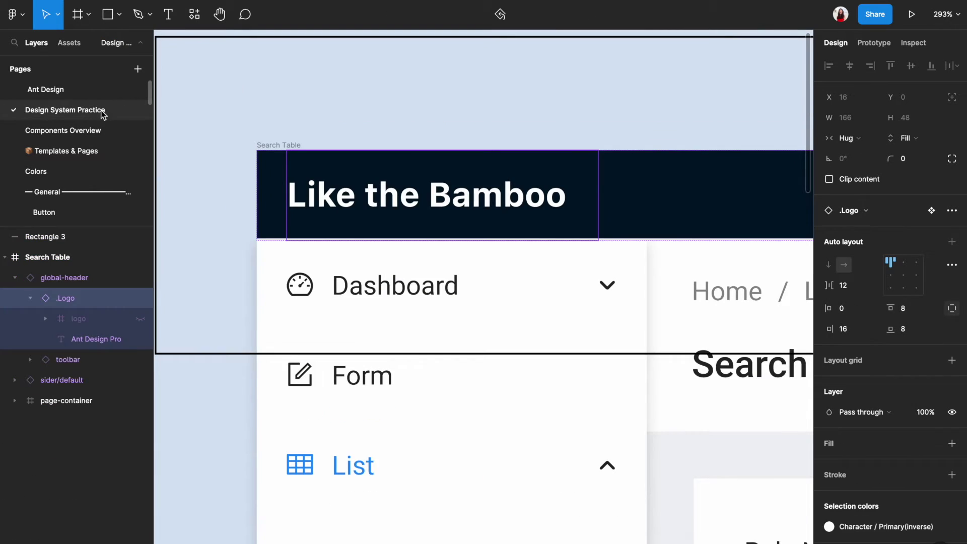
pyautogui.doubleClick(447, 211)
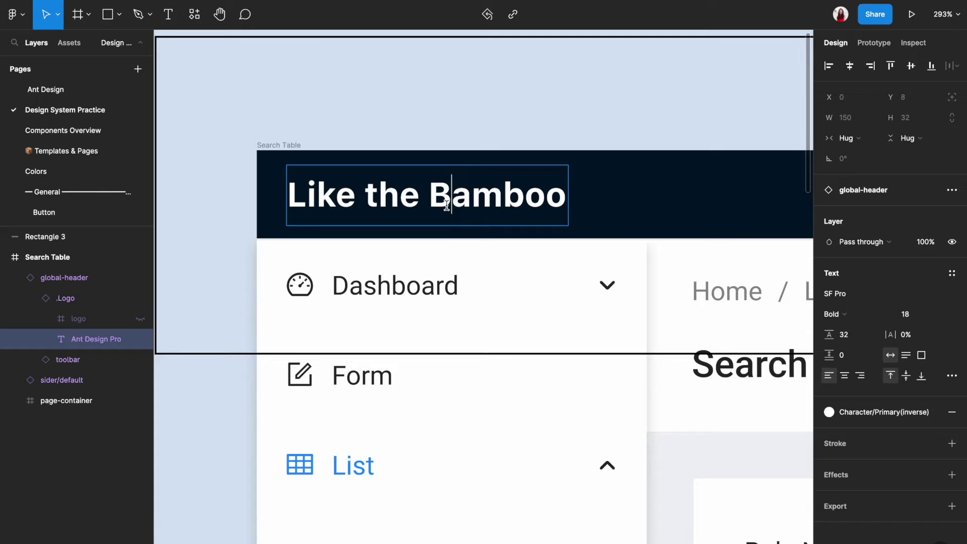
pyautogui.click(532, 104)
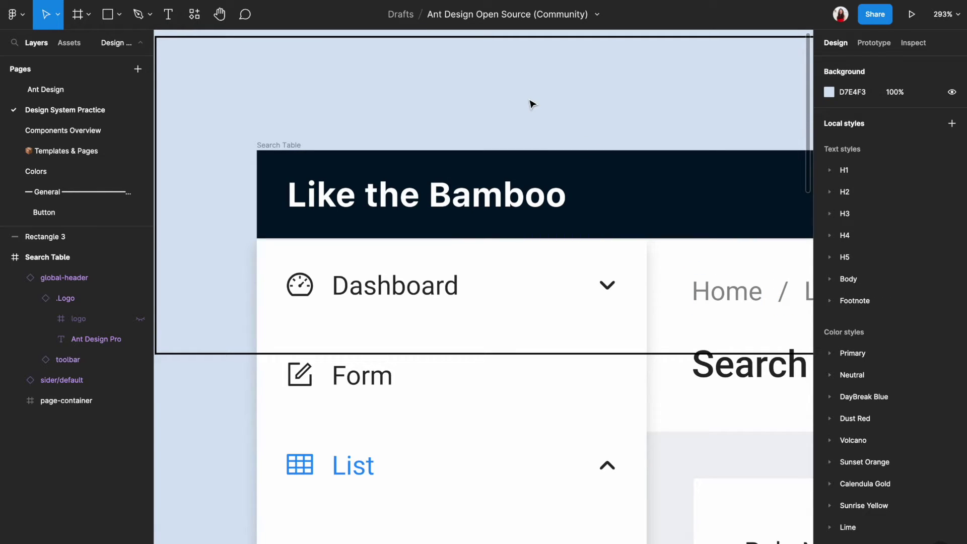
pyautogui.scroll(-5, 533, 104)
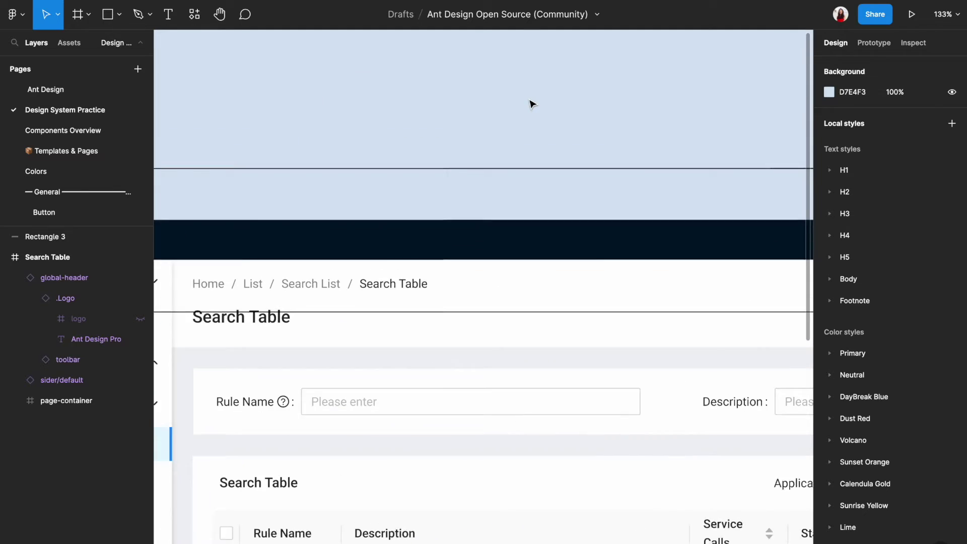
pyautogui.hscroll(-1, 533, 104)
pyautogui.scroll(3, 348, 276)
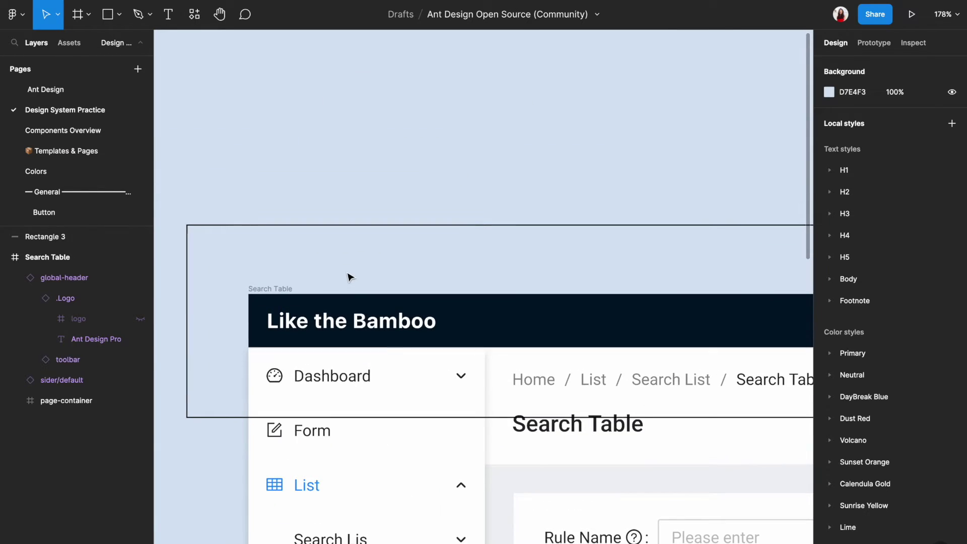
pyautogui.hotkey('ctrl', 'z')
pyautogui.press('Escape')
pyautogui.press('Escape')
# Overwrite the toolbar user-name text beside the avatar with a new person's name
pyautogui.click(367, 328)
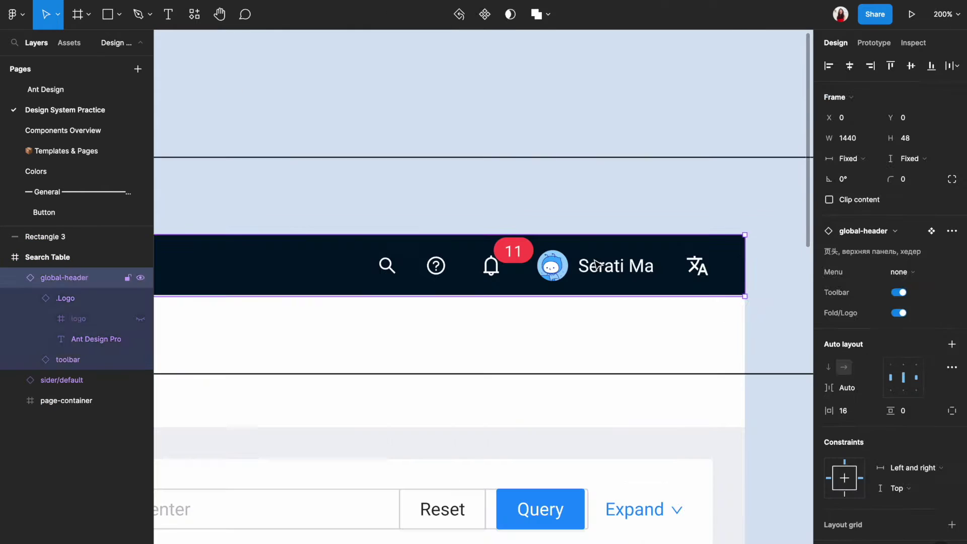
pyautogui.doubleClick(597, 263)
pyautogui.doubleClick(596, 262)
pyautogui.doubleClick(594, 259)
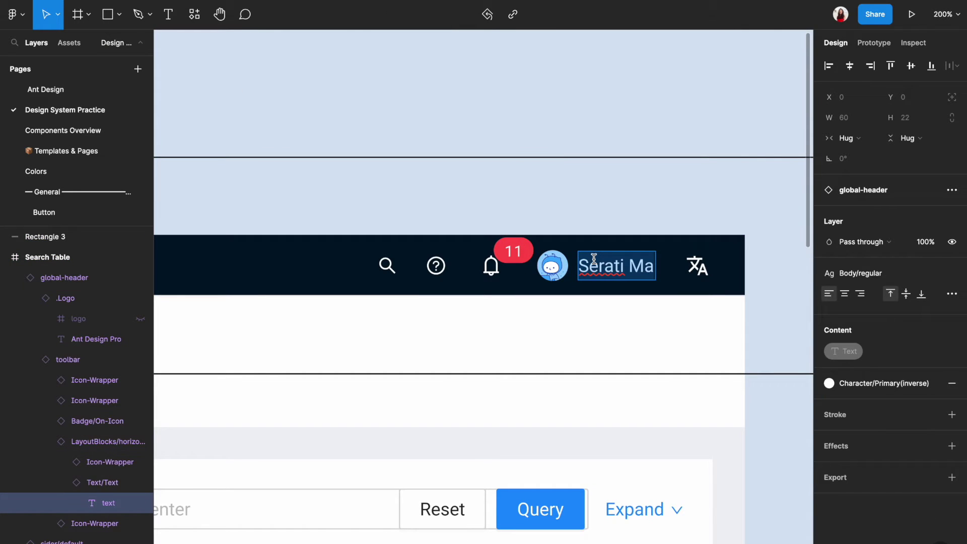
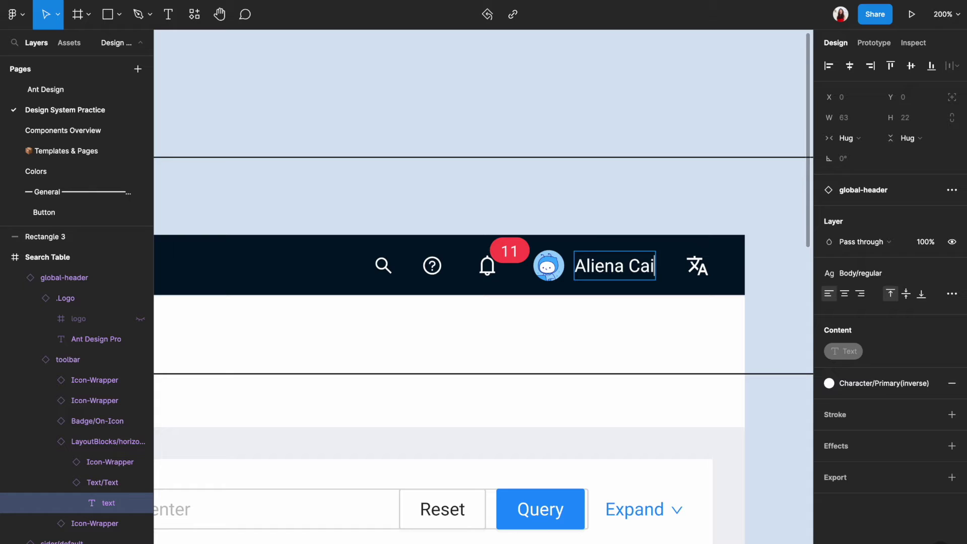
pyautogui.press('Escape')
# Fill the avatar's Setting layer with the Youtube Profile Pic.jpg image
pyautogui.click(549, 276)
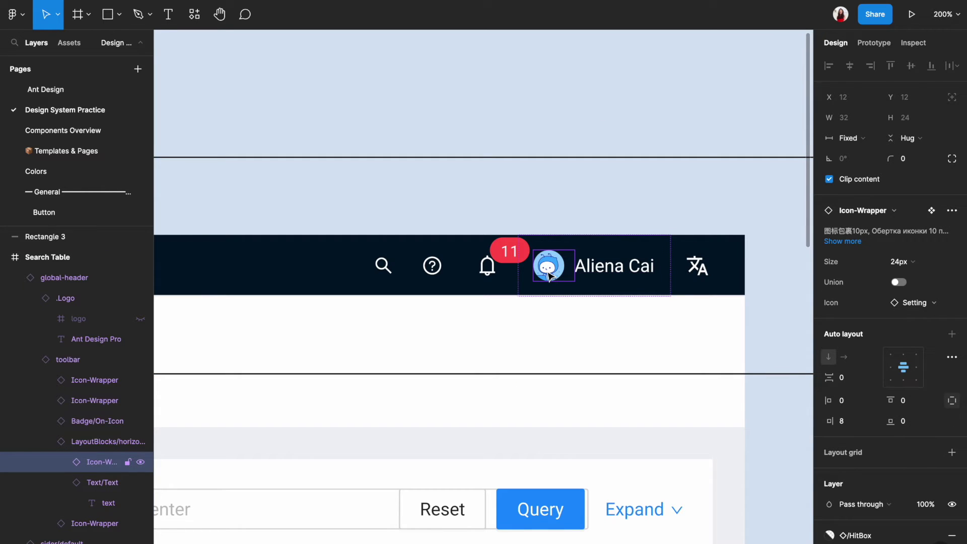
pyautogui.doubleClick(550, 276)
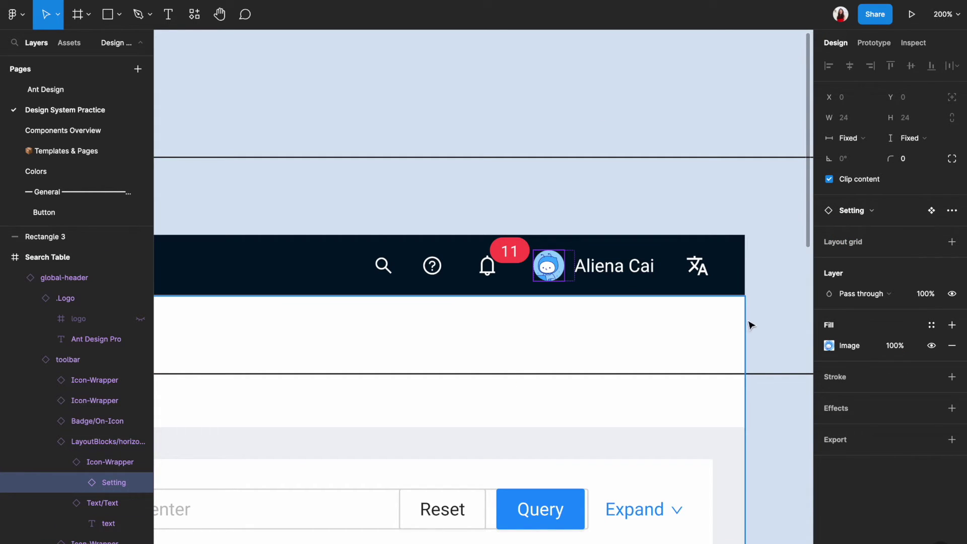
pyautogui.click(829, 346)
pyautogui.moveTo(727, 347)
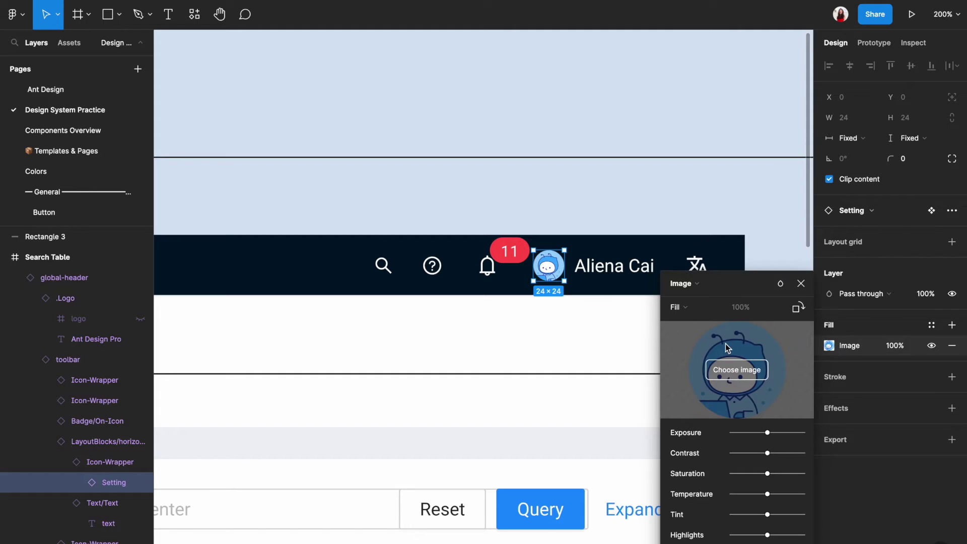
pyautogui.click(737, 371)
pyautogui.doubleClick(579, 317)
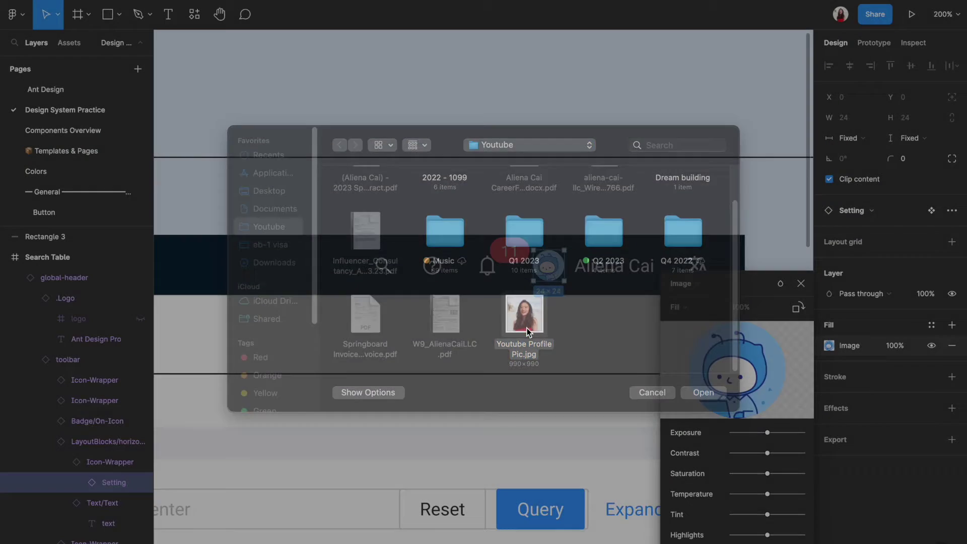
# Round the avatar into a circle with a corner radius of 22
pyautogui.click(801, 284)
pyautogui.scroll(5, 552, 272)
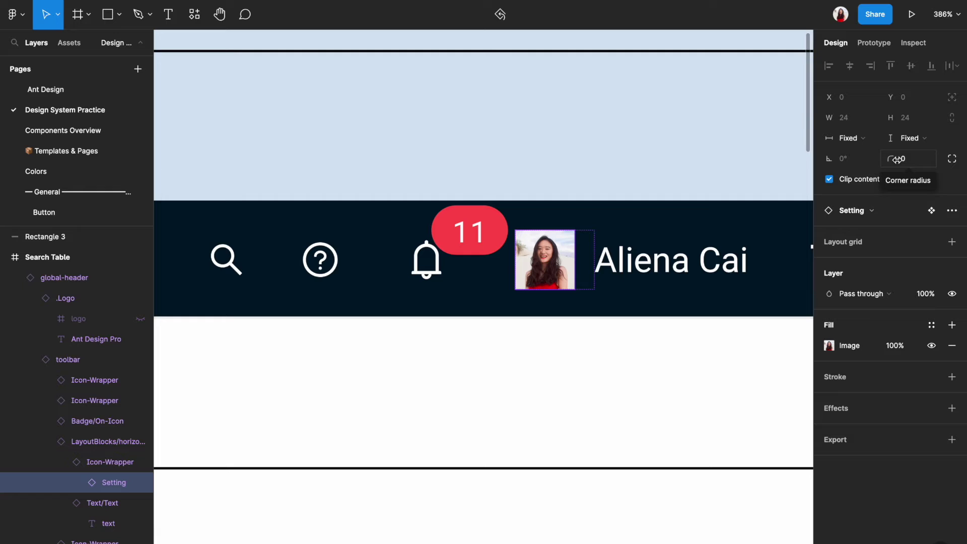
pyautogui.moveTo(897, 159); pyautogui.dragTo(909, 159)
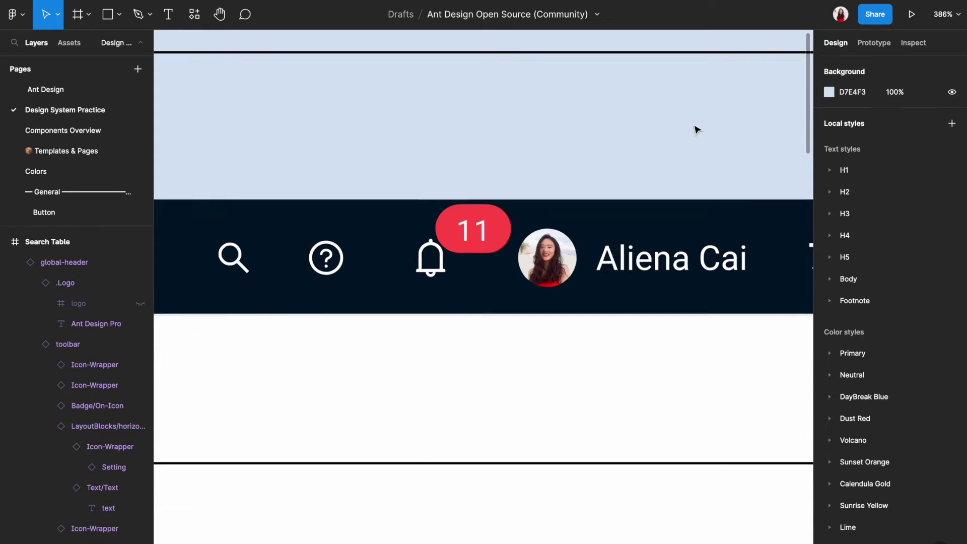
# Resize Rectangle 3 into a narrow, tall outline framing the sidebar menu
pyautogui.scroll(-10, 696, 130)
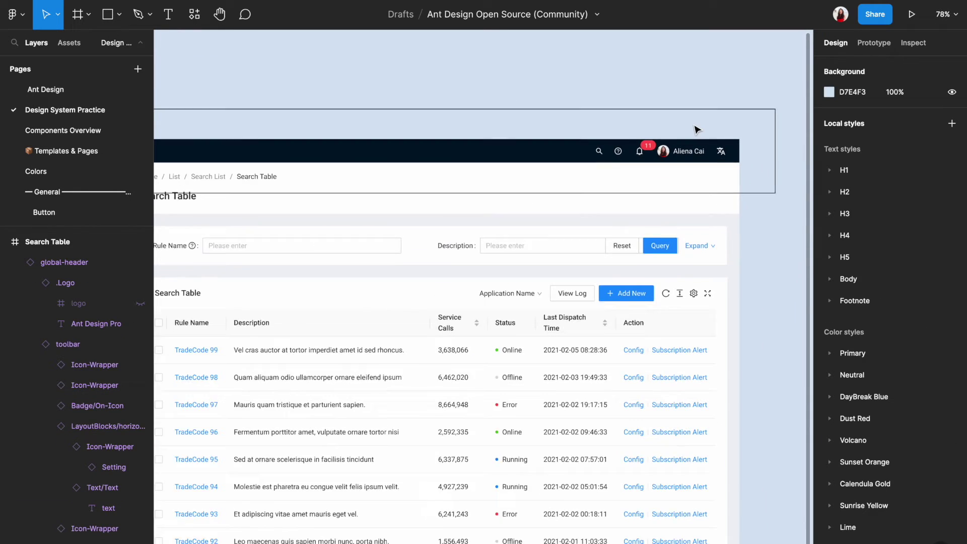
pyautogui.click(792, 210)
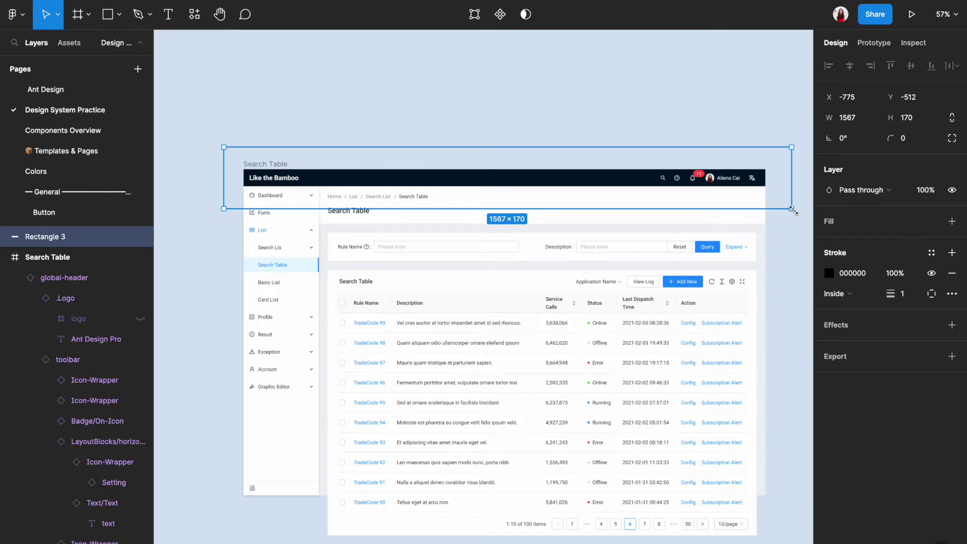
pyautogui.moveTo(793, 210); pyautogui.dragTo(335, 497)
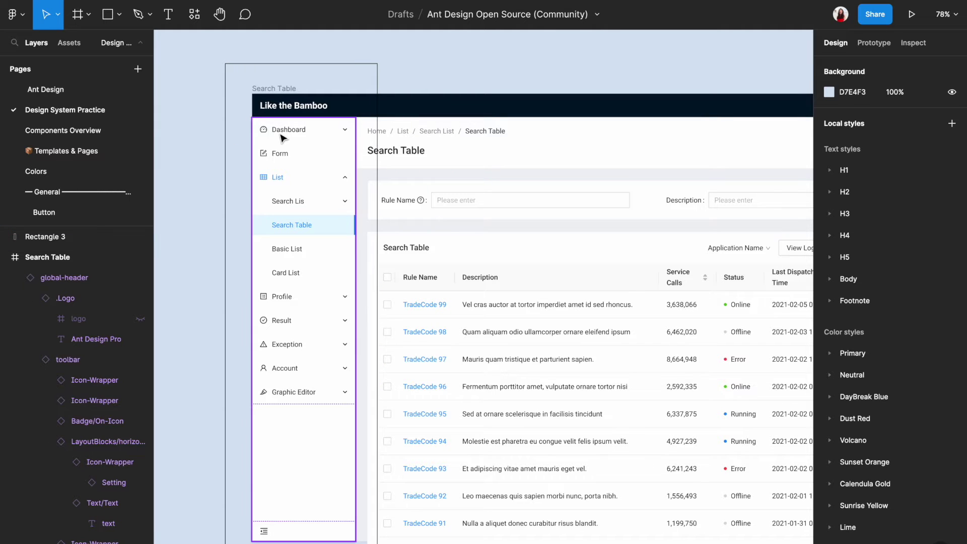
# Hide the icons of the Dashboard, Form and List menu items
pyautogui.doubleClick(264, 133)
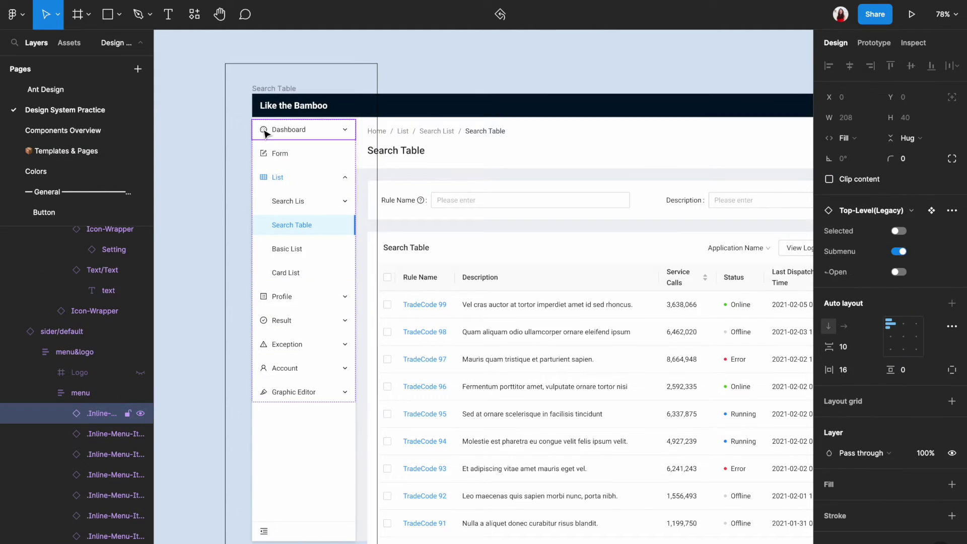
pyautogui.doubleClick(265, 133)
pyautogui.scroll(5, 264, 134)
pyautogui.doubleClick(266, 134)
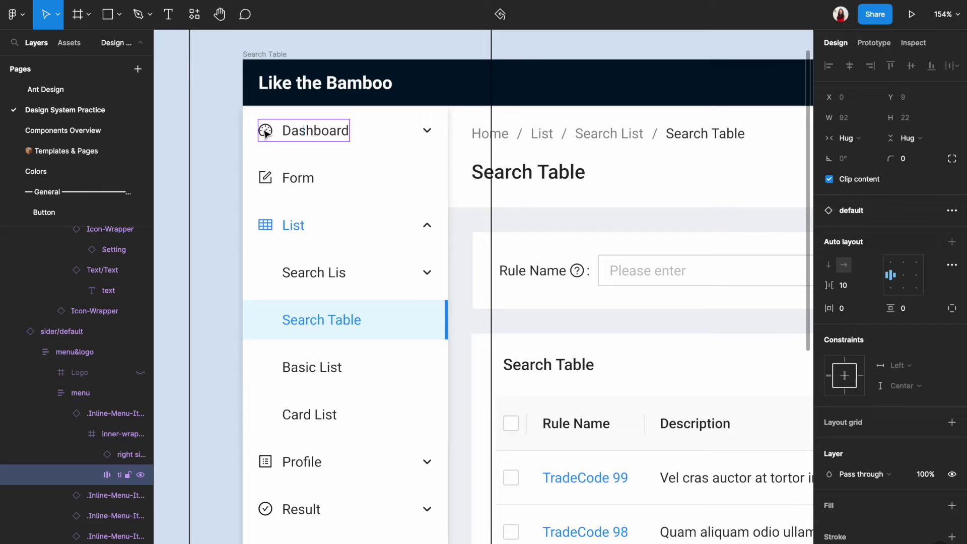
pyautogui.doubleClick(265, 134)
pyautogui.press('Escape')
pyautogui.doubleClick(265, 187)
pyautogui.doubleClick(266, 187)
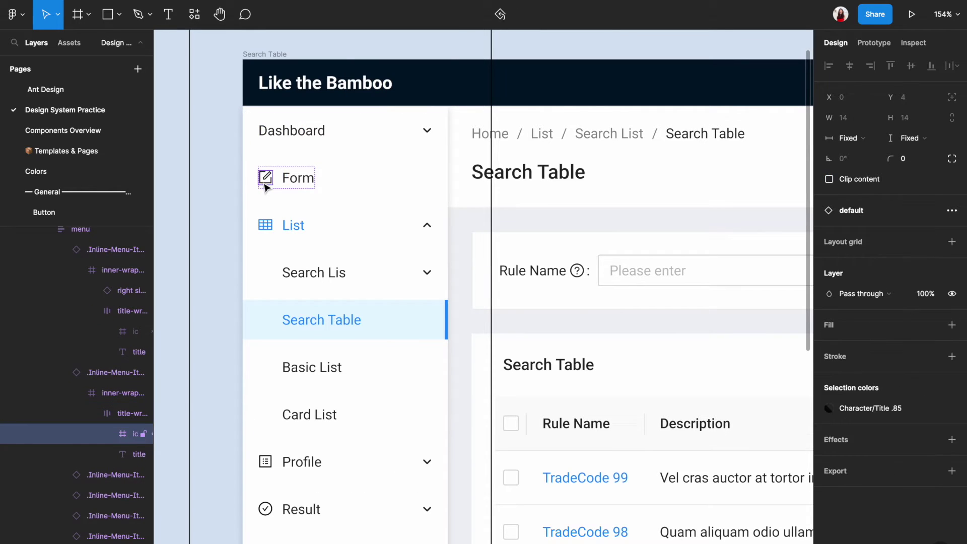
pyautogui.doubleClick(265, 225)
pyautogui.doubleClick(266, 225)
pyautogui.press('Escape')
# Hide the icons of the Profile, Result, Exception, Account and Graphic Editor items
pyautogui.scroll(-4, 286, 325)
pyautogui.doubleClick(286, 325)
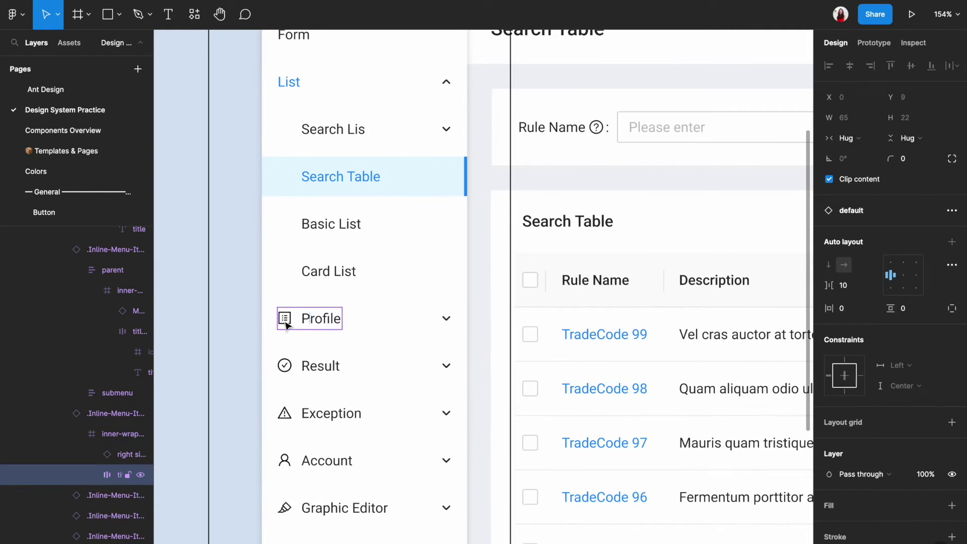
pyautogui.press('Escape')
pyautogui.doubleClick(281, 367)
pyautogui.press('Escape')
pyautogui.doubleClick(284, 414)
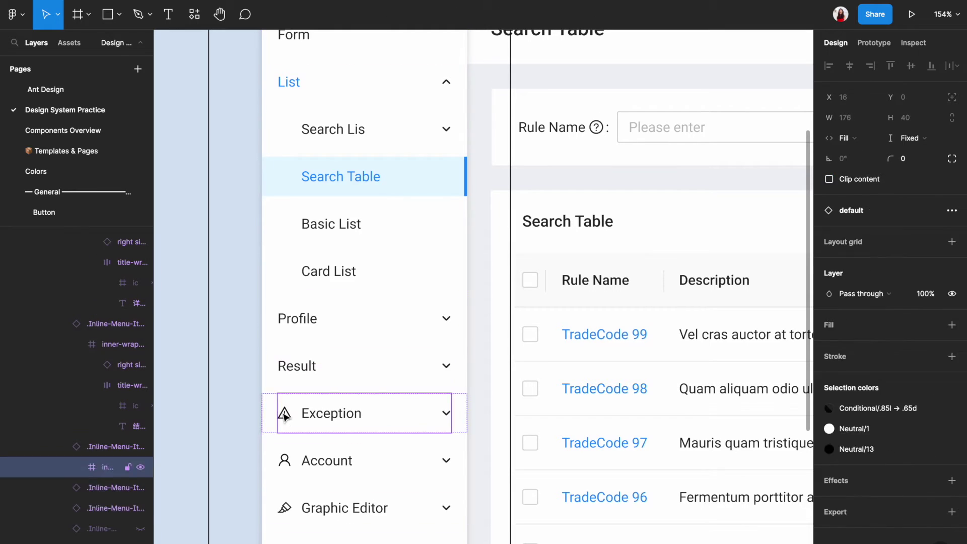
pyautogui.press('Escape')
pyautogui.doubleClick(283, 461)
pyautogui.press('Escape')
pyautogui.doubleClick(284, 509)
pyautogui.doubleClick(287, 510)
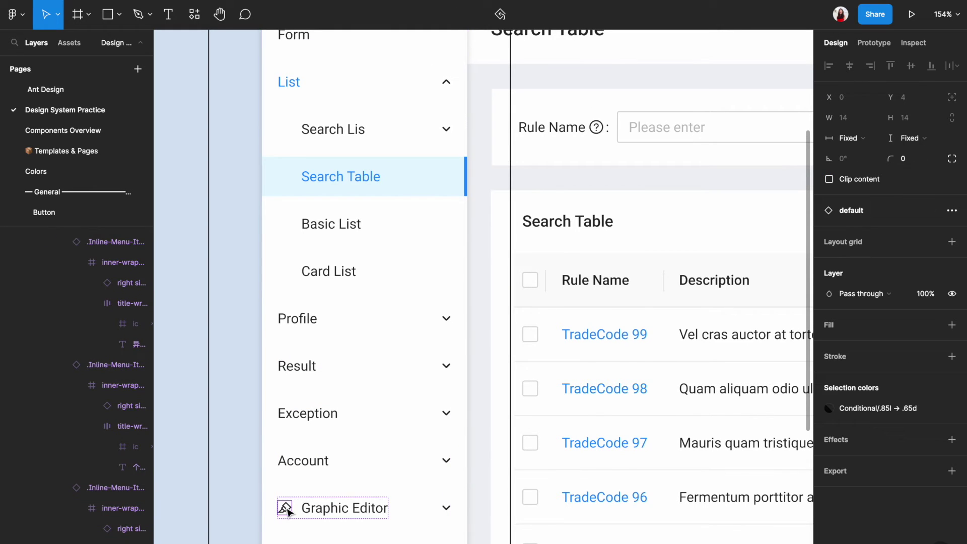
pyautogui.press('Escape')
pyautogui.scroll(5, 289, 513)
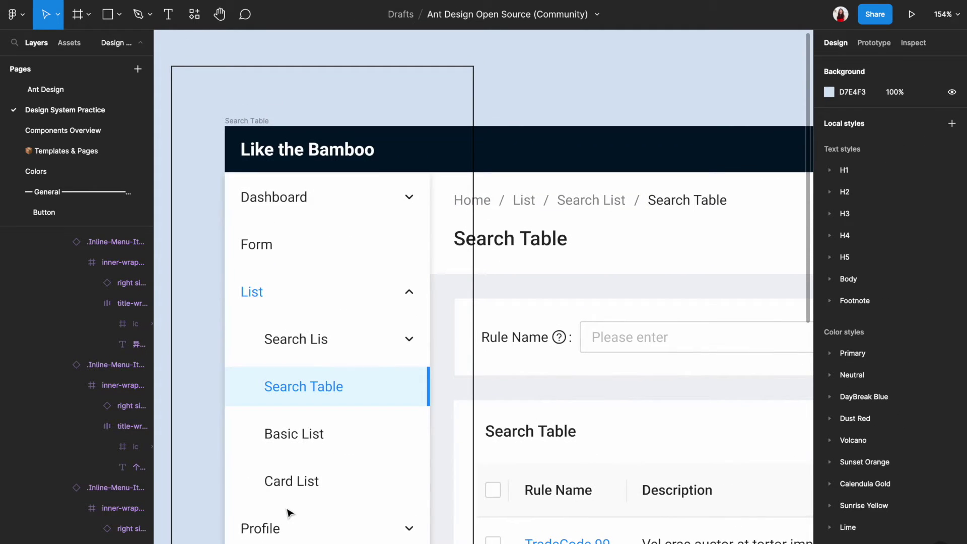
# Rename the top-level labels to Overview, Orders, Listings, Marketing, Store, Performance and Payments
pyautogui.doubleClick(274, 197)
pyautogui.write('Overview')
pyautogui.press('Tab')
pyautogui.write('Orders')
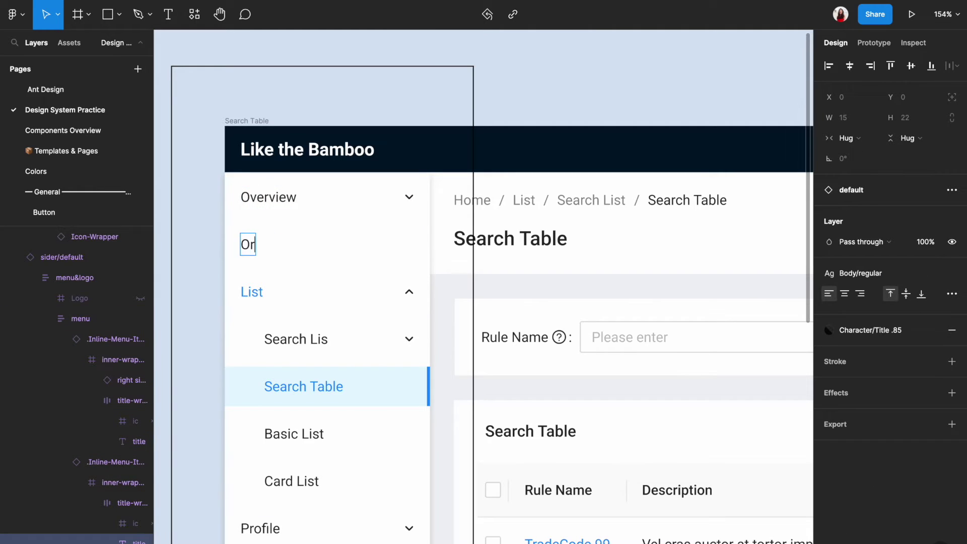
pyautogui.press('Tab')
pyautogui.write('Listings')
pyautogui.press('Tab')
pyautogui.write('Marketing')
pyautogui.press('Tab')
pyautogui.write('Store\tPerformance')
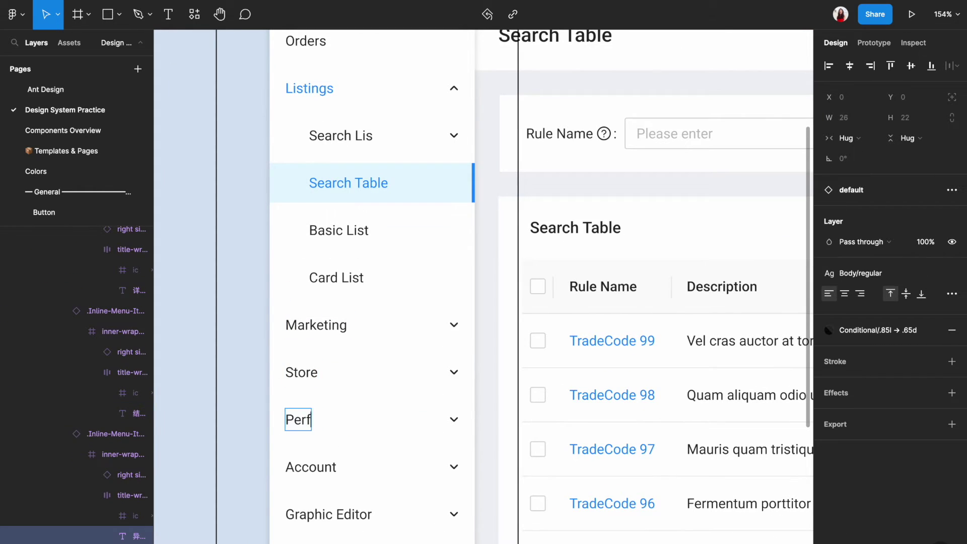
pyautogui.press('Tab')
pyautogui.write('Payments')
# Hide the Graphic Editor menu item with Ctrl+Shift+H
pyautogui.scroll(-3, 302, 486)
pyautogui.click(309, 486)
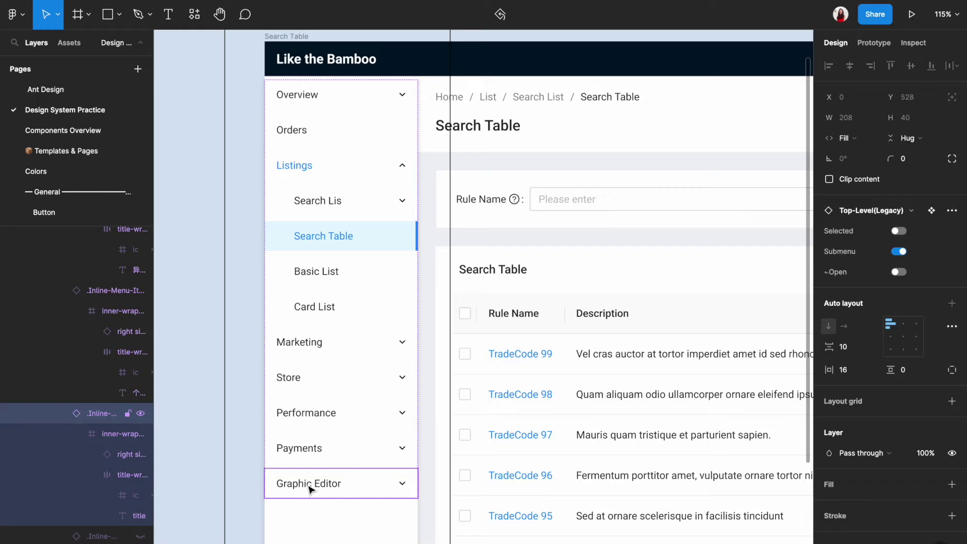
pyautogui.hotkey('ctrl', 'shift', 'h')
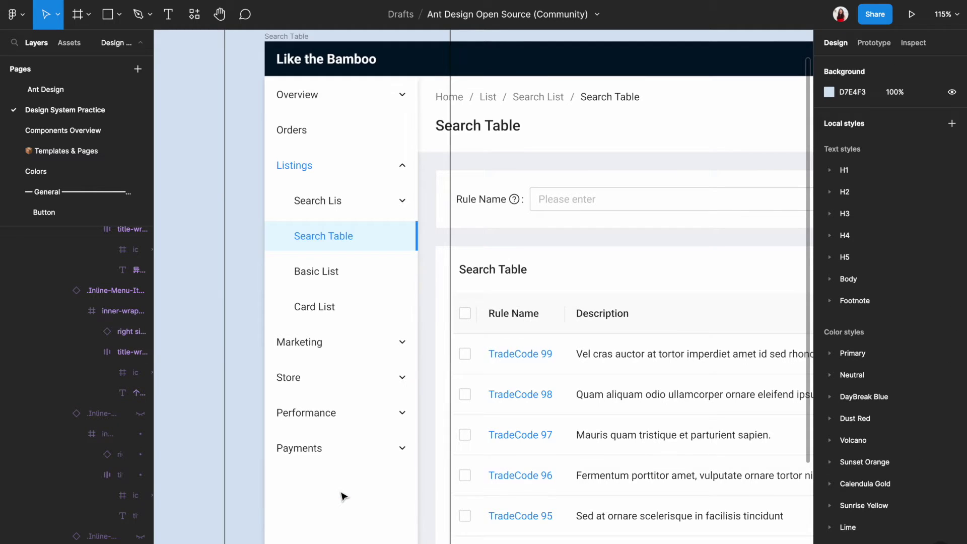
# Rename the Listings sub-items to Active, Unsold, Scheduled and Ended
pyautogui.scroll(2, 342, 496)
pyautogui.doubleClick(302, 256)
pyautogui.write('Active')
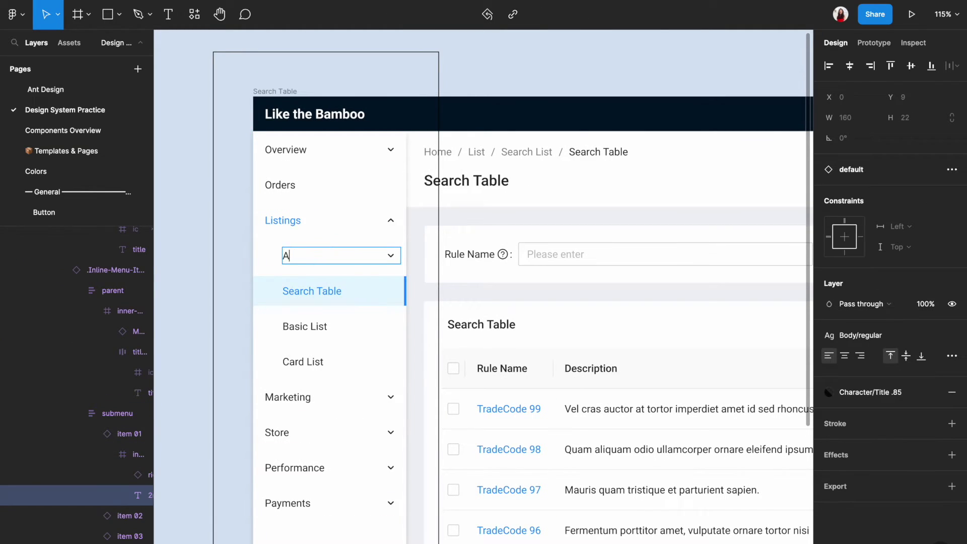
pyautogui.press('Tab')
pyautogui.write('Unsold')
pyautogui.press('Tab')
pyautogui.write('Scheduled')
pyautogui.press('Tab')
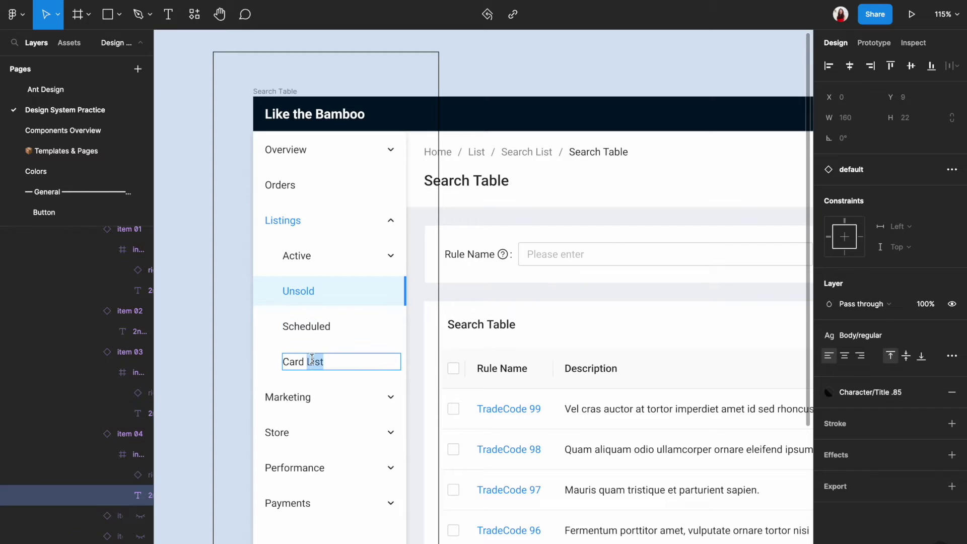
pyautogui.write('Ended')
pyautogui.click(176, 334)
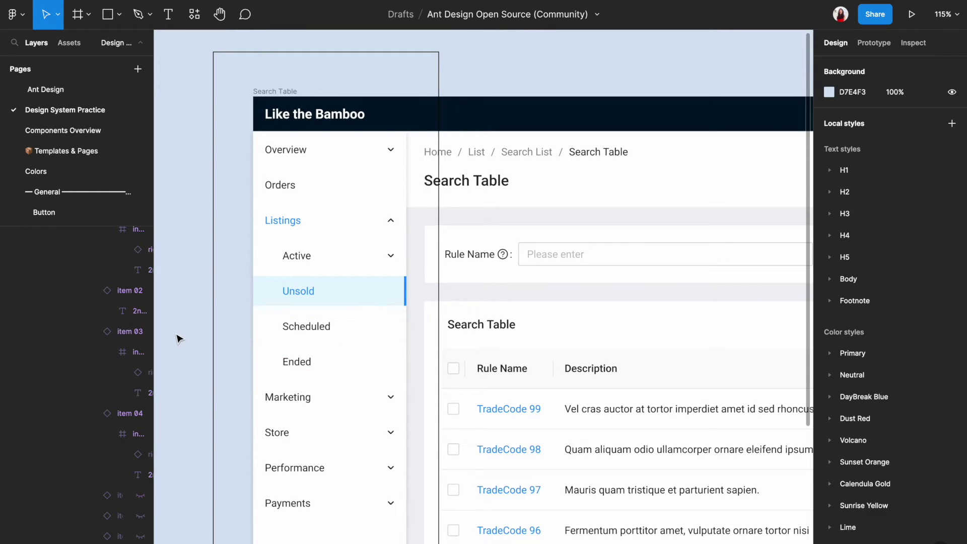
# Turn on the Selected property of the Active sub-item, leaving its submenu collapsed
pyautogui.click(323, 267)
pyautogui.doubleClick(322, 266)
pyautogui.doubleClick(322, 266)
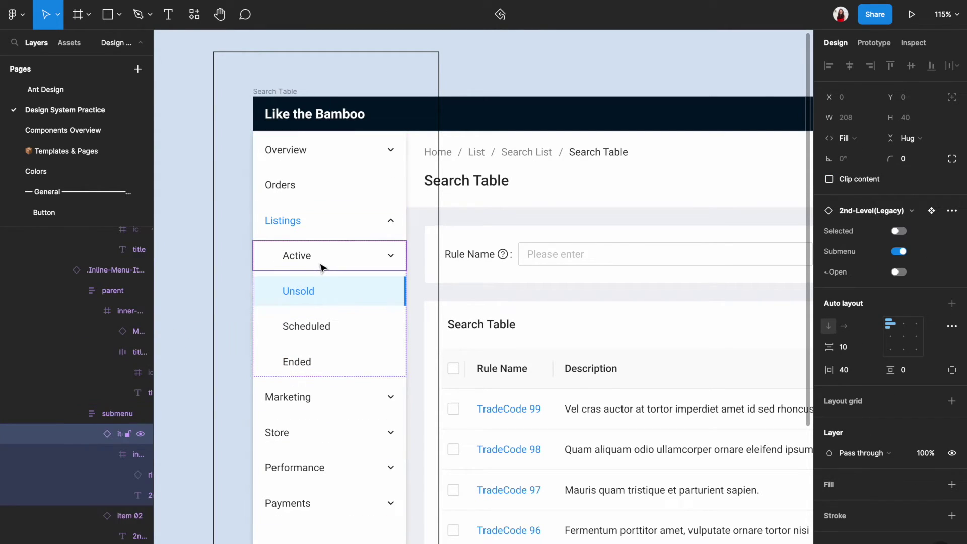
pyautogui.click(329, 291)
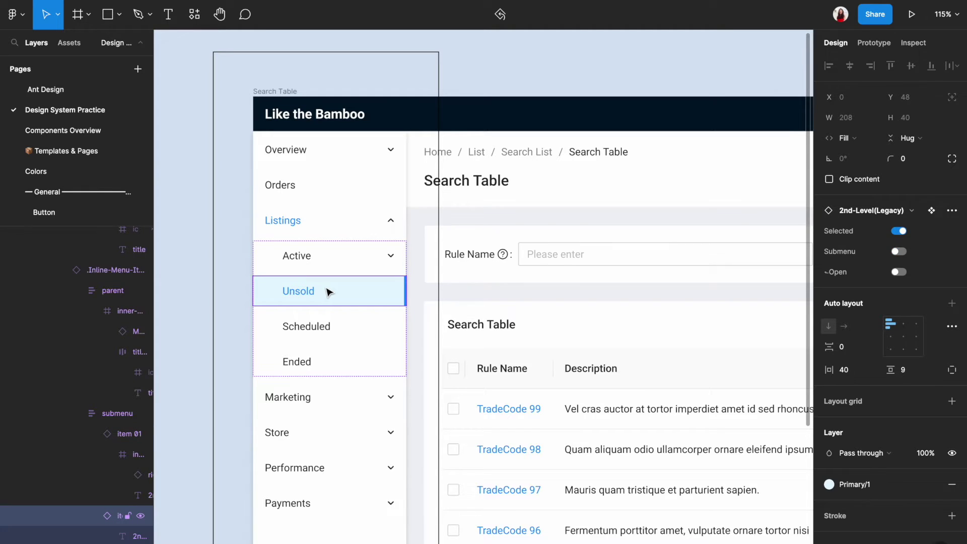
pyautogui.click(343, 260)
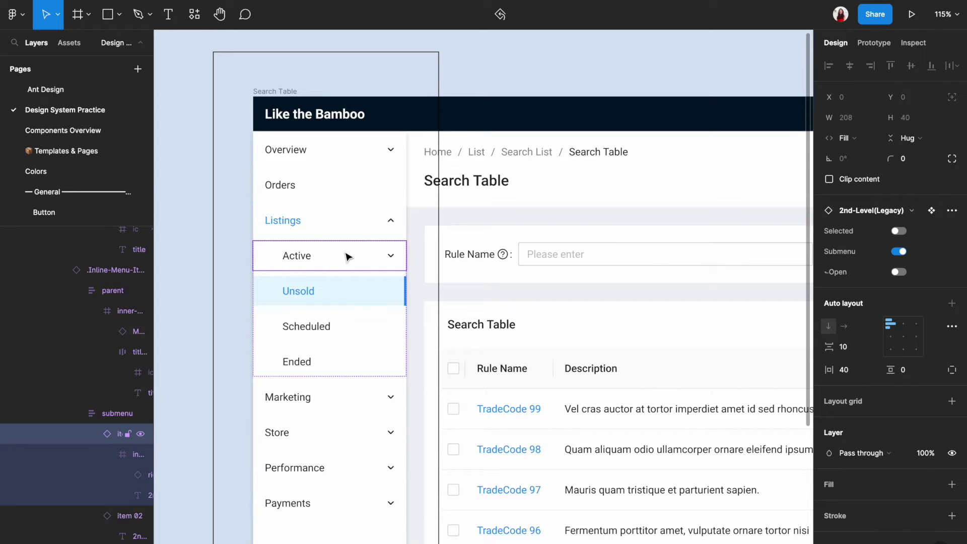
pyautogui.click(899, 231)
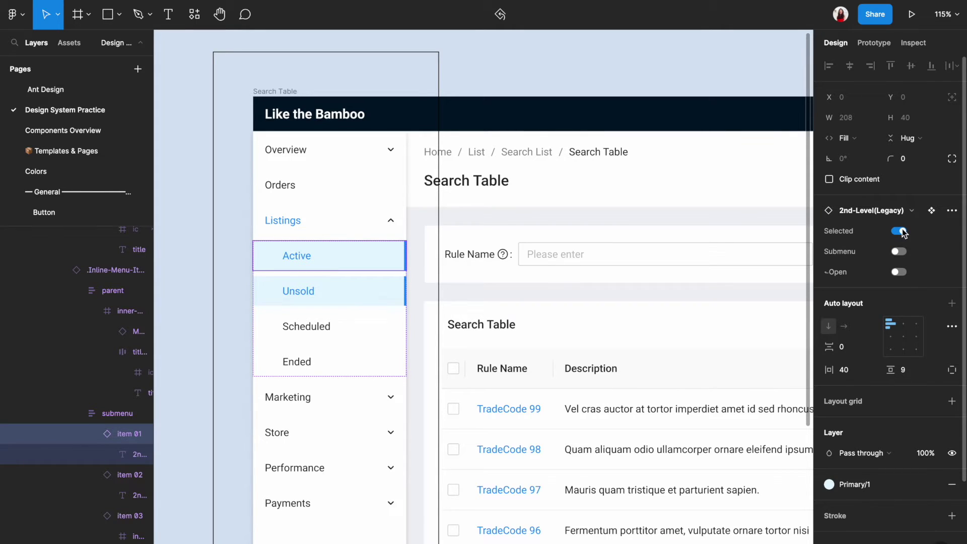
pyautogui.click(900, 252)
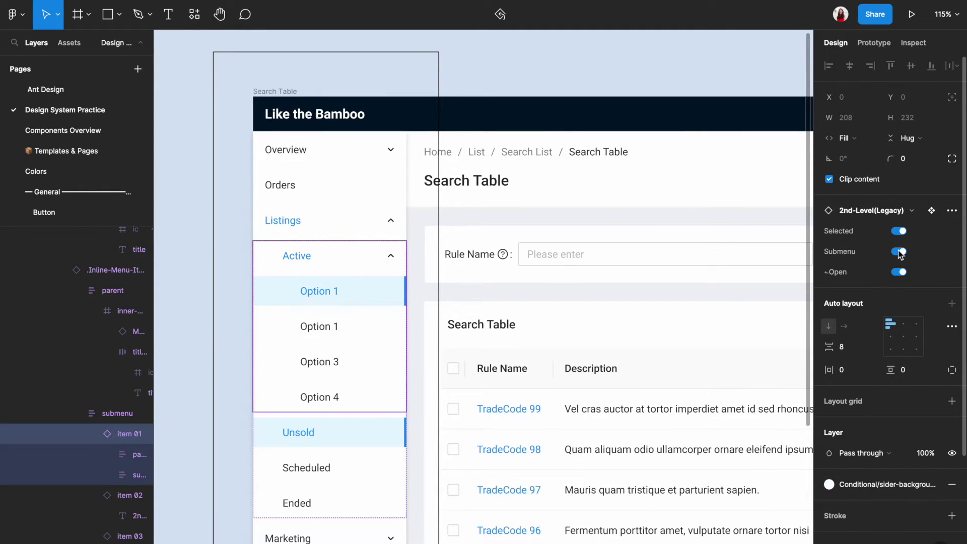
pyautogui.click(900, 252)
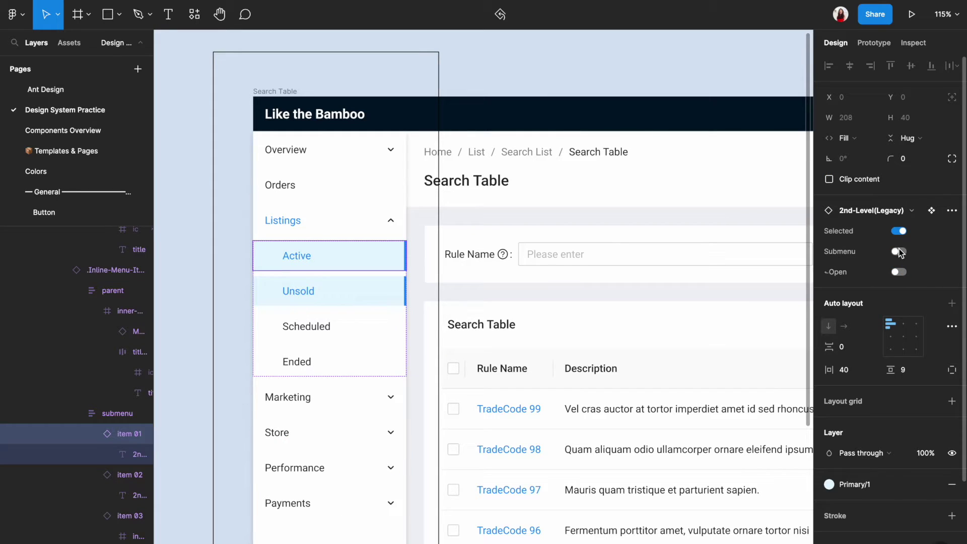
# Turn off Unsold's Selected property, then reselect the Active sub-item
pyautogui.click(349, 284)
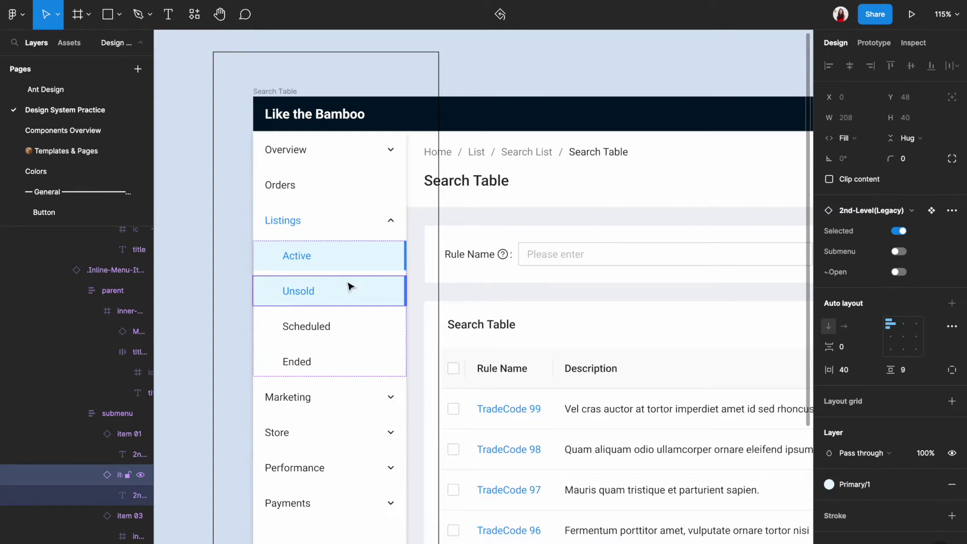
pyautogui.click(900, 233)
pyautogui.click(247, 287)
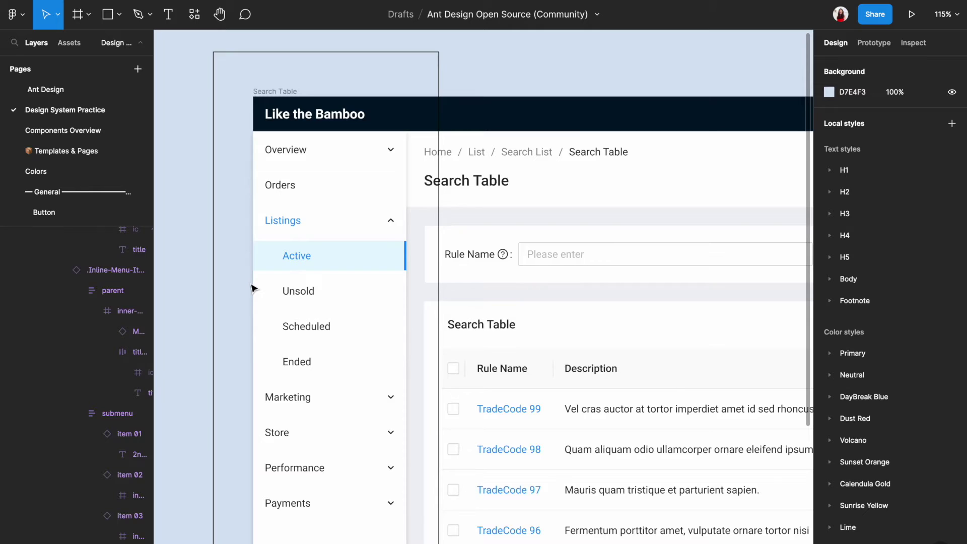
pyautogui.click(317, 262)
pyautogui.click(317, 263)
pyautogui.click(317, 263)
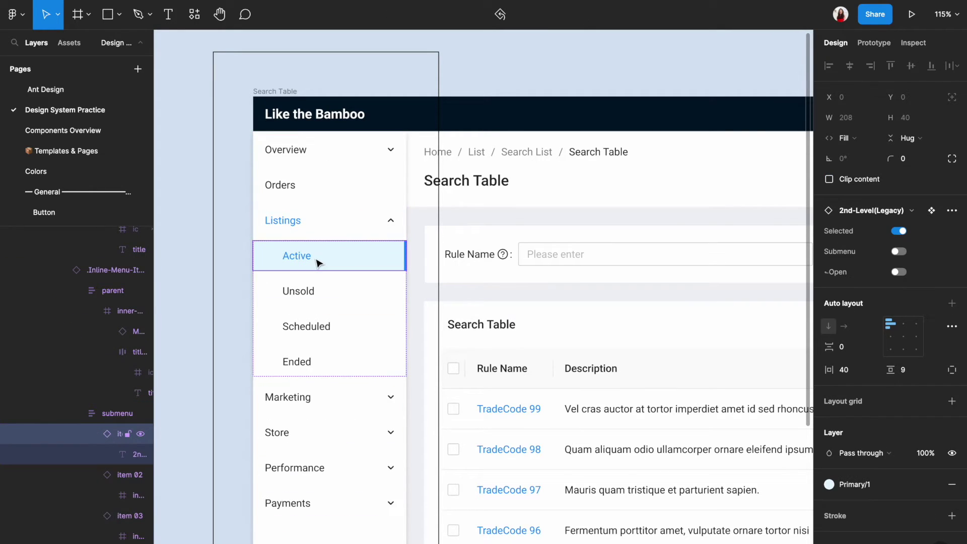
pyautogui.rightClick(329, 257)
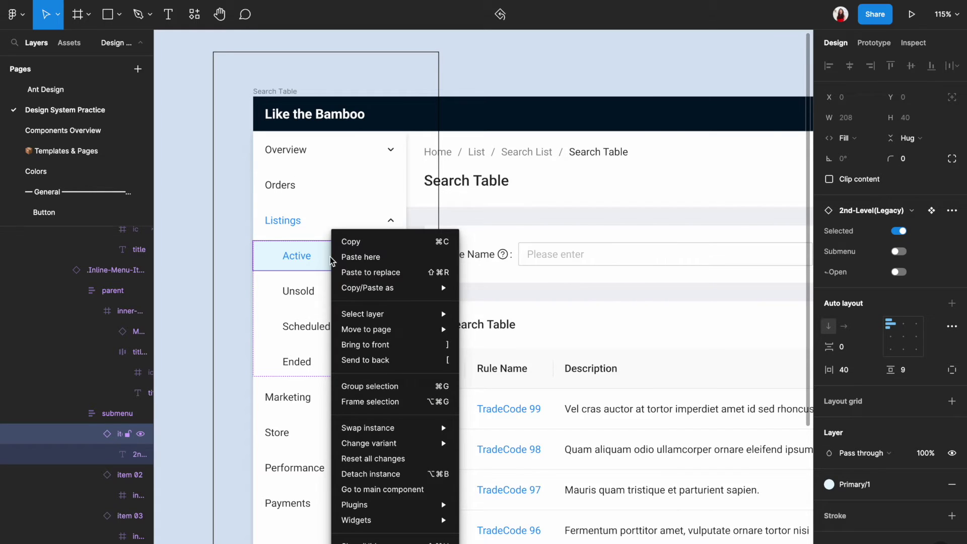
pyautogui.click(417, 491)
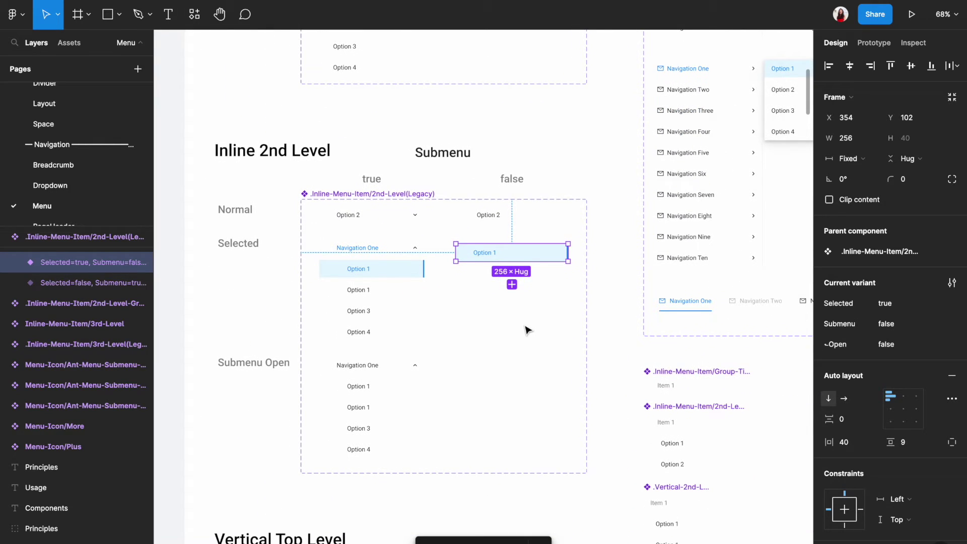
pyautogui.click(642, 394)
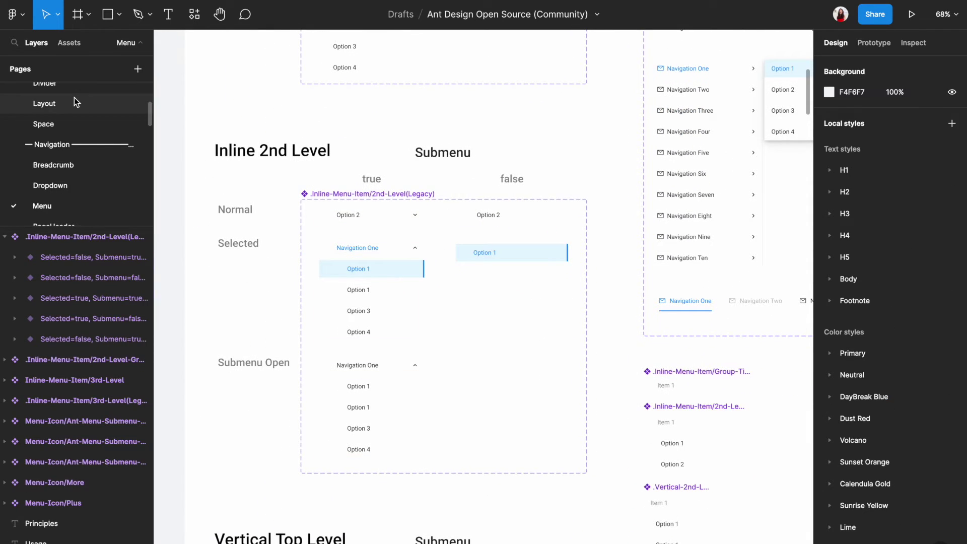
pyautogui.scroll(5, 74, 98)
# Reshape the outline rectangle into a band over the page header
pyautogui.click(80, 112)
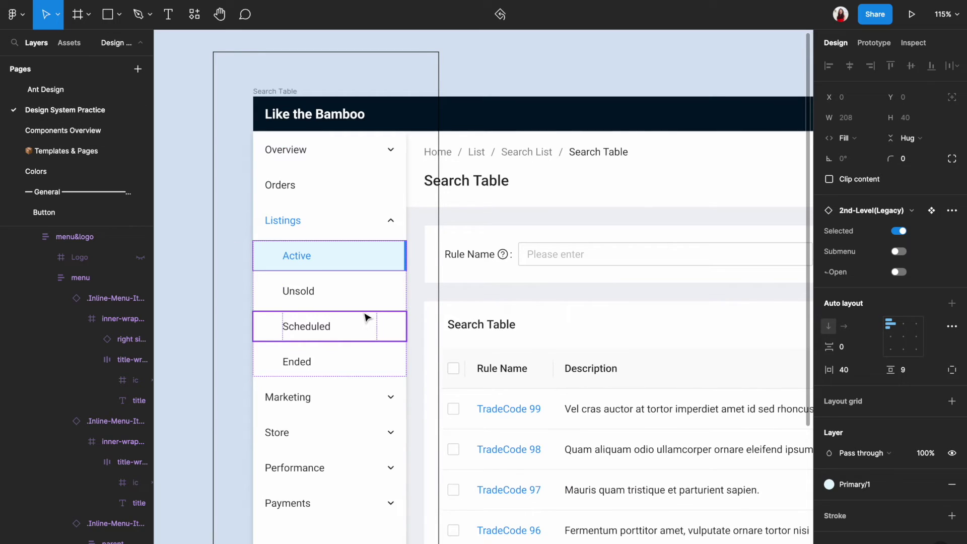
pyautogui.scroll(-3, 368, 315)
pyautogui.click(196, 318)
pyautogui.scroll(-3, 196, 318)
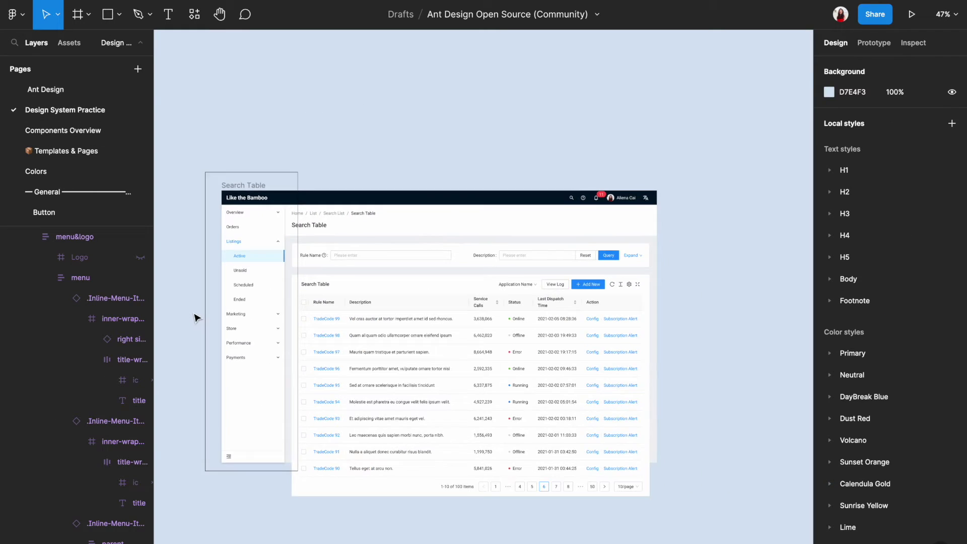
pyautogui.scroll(3, 196, 319)
pyautogui.click(349, 536)
pyautogui.moveTo(349, 536); pyautogui.dragTo(711, 204)
pyautogui.hscroll(2, 710, 204)
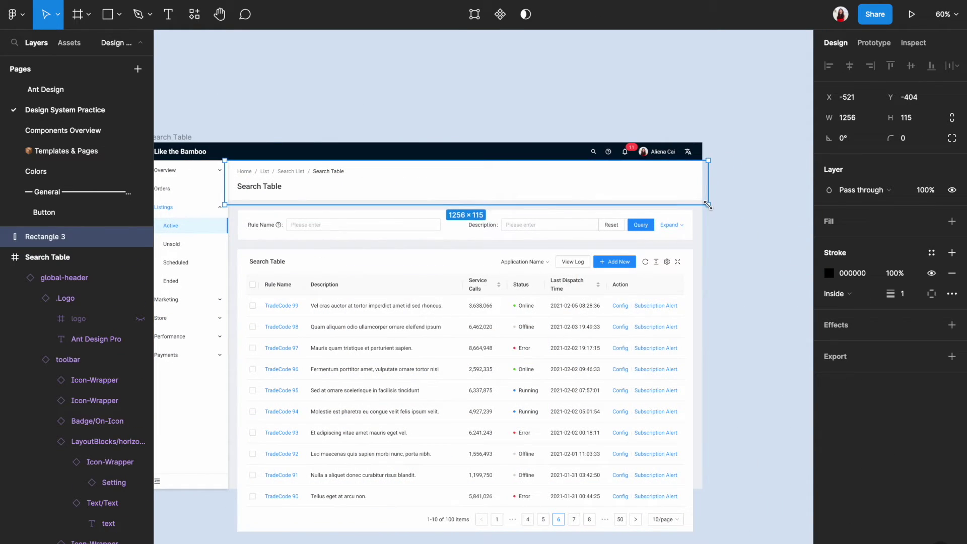
pyautogui.click(737, 224)
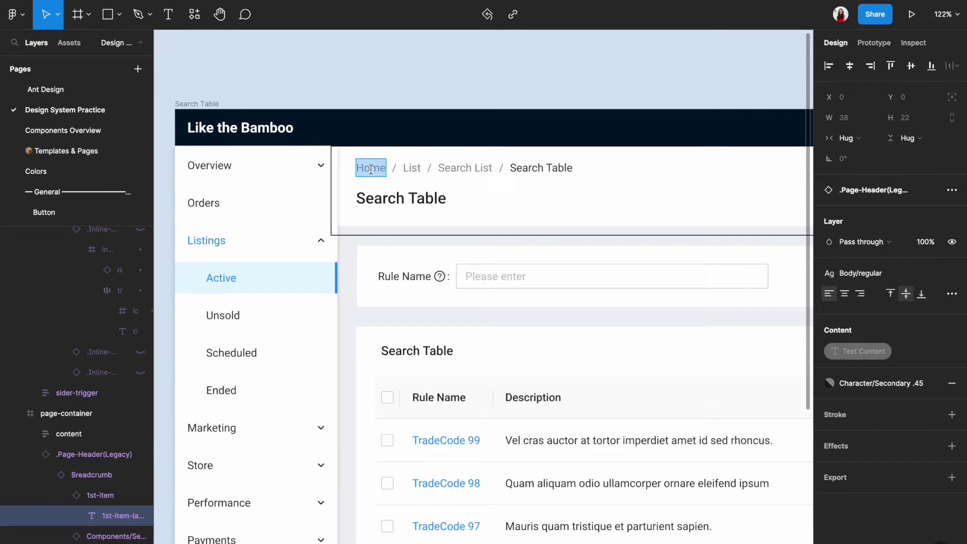
# Make the breadcrumb read Listings / Active, removing Search Table and Search List
pyautogui.write('Listings')
pyautogui.doubleClick(416, 168)
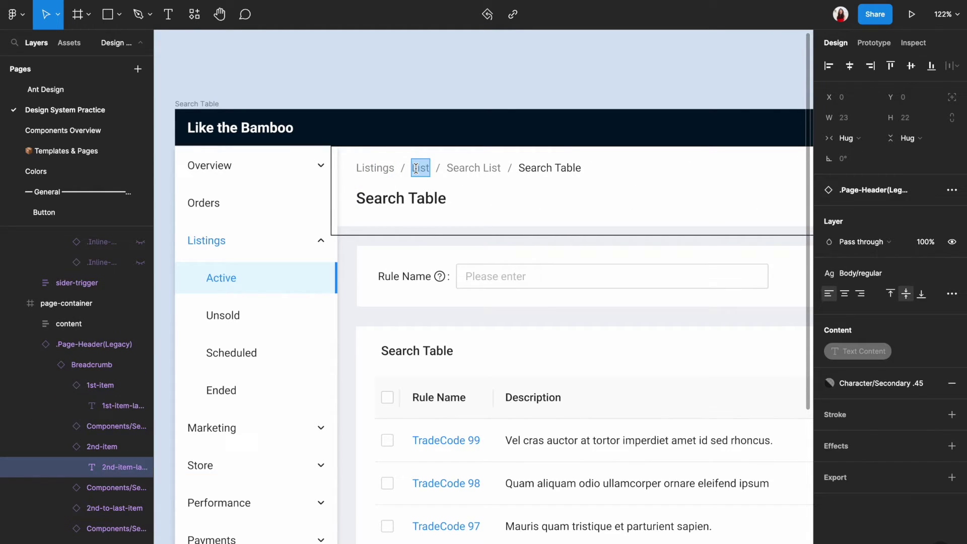
pyautogui.write('Active')
pyautogui.press('Escape')
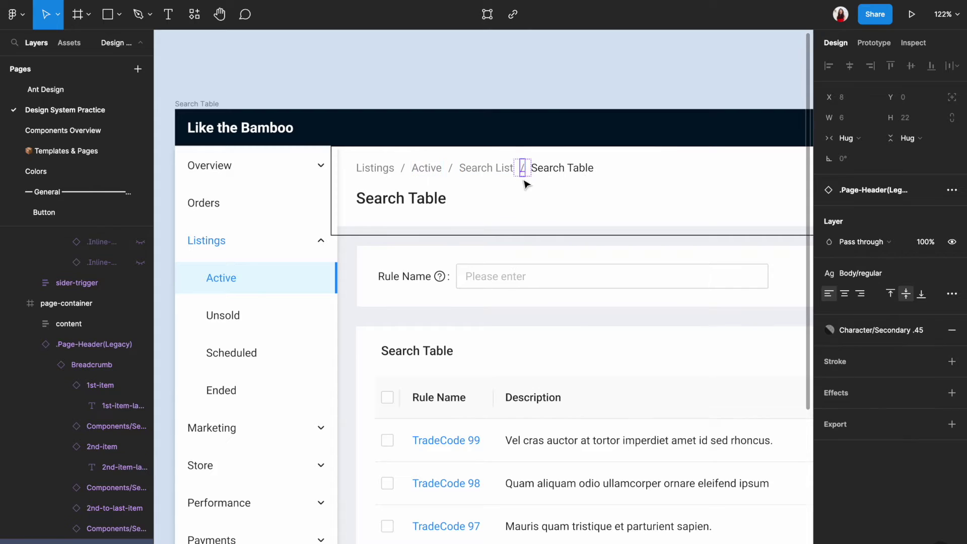
pyautogui.click(542, 173)
pyautogui.press('Delete')
pyautogui.click(499, 174)
pyautogui.press('Delete')
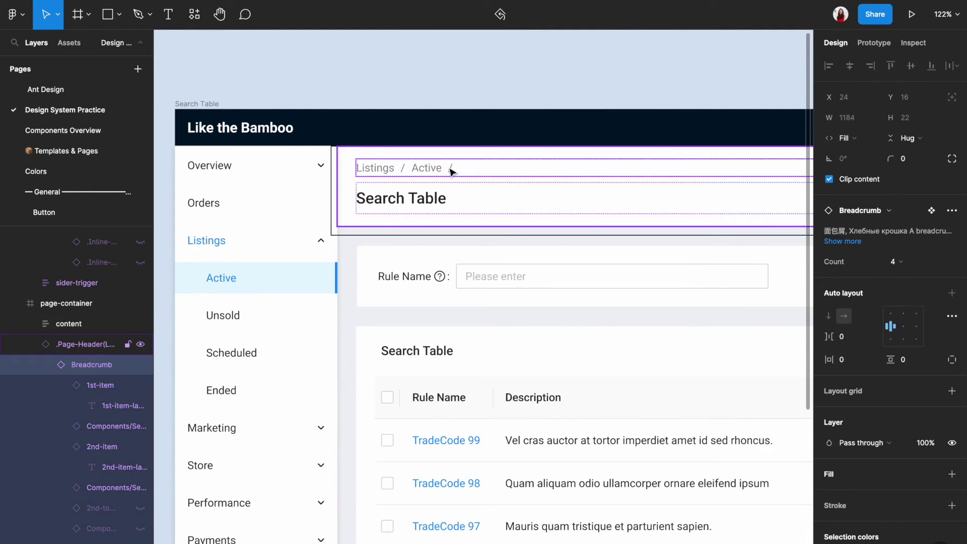
pyautogui.click(433, 173)
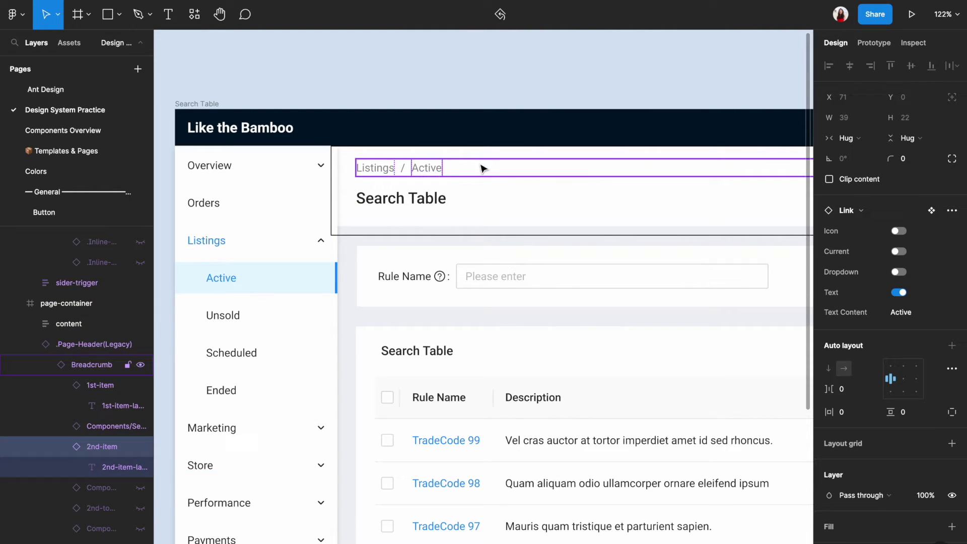
pyautogui.click(899, 252)
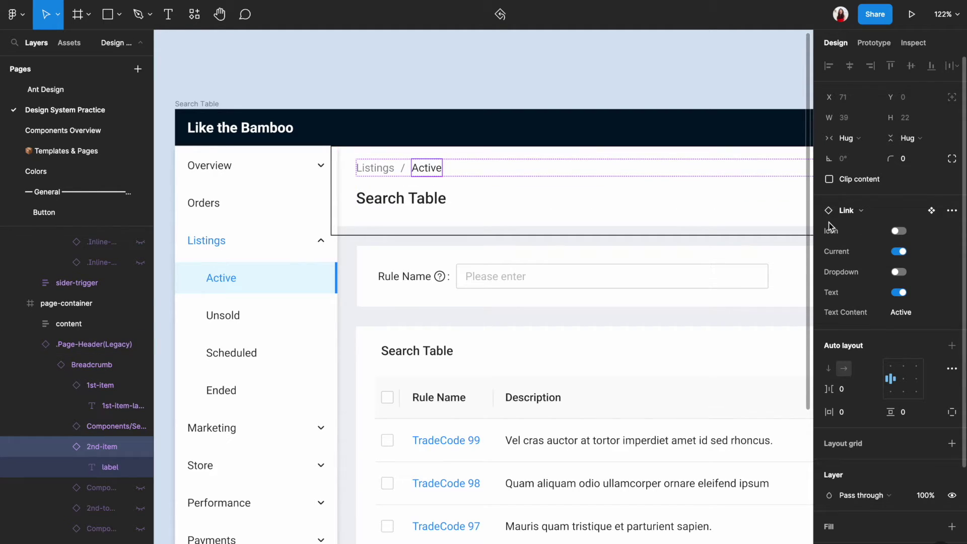
# Retitle the page heading 'Active Listings (12)' and zoom out to the whole frame
pyautogui.doubleClick(405, 202)
pyautogui.write('Active')
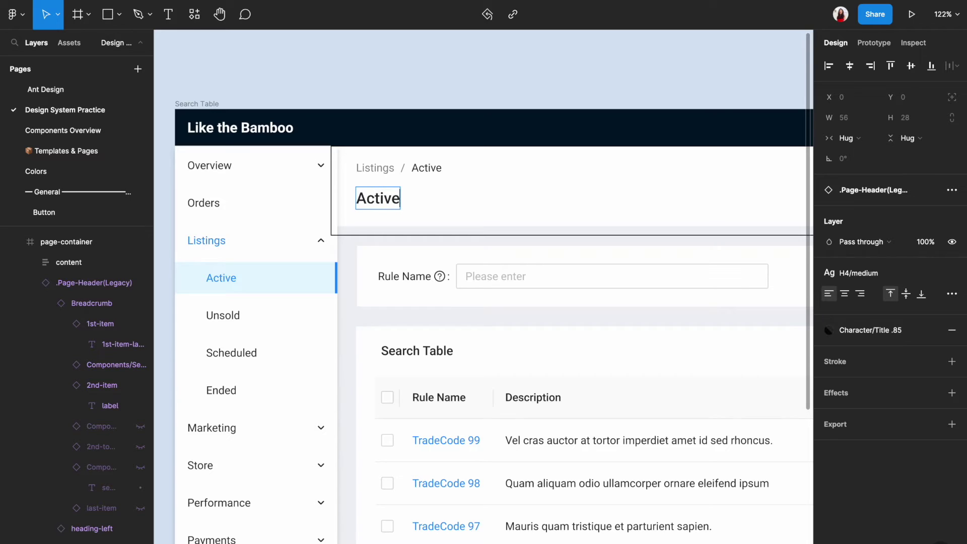
pyautogui.write(' Listings (12)')
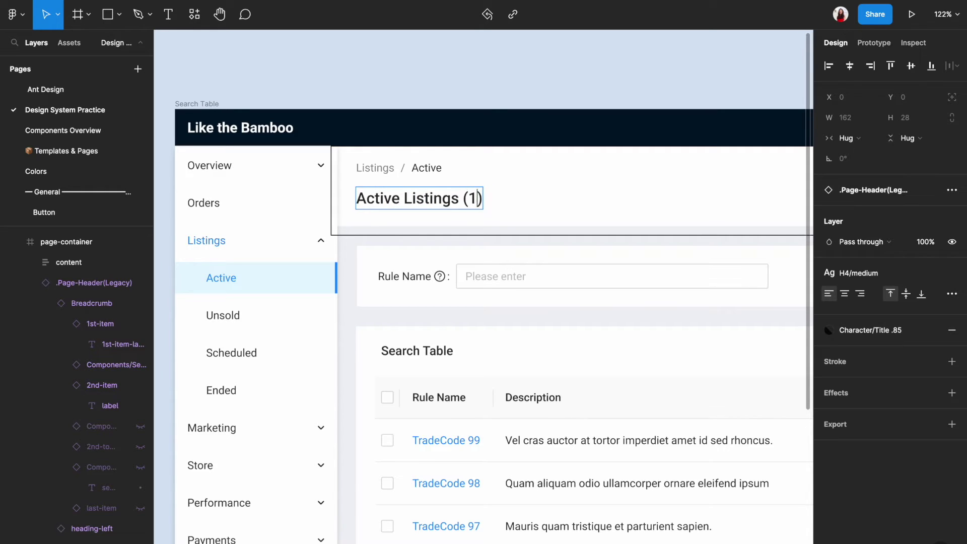
pyautogui.click(507, 107)
pyautogui.hotkey('shift', '1')
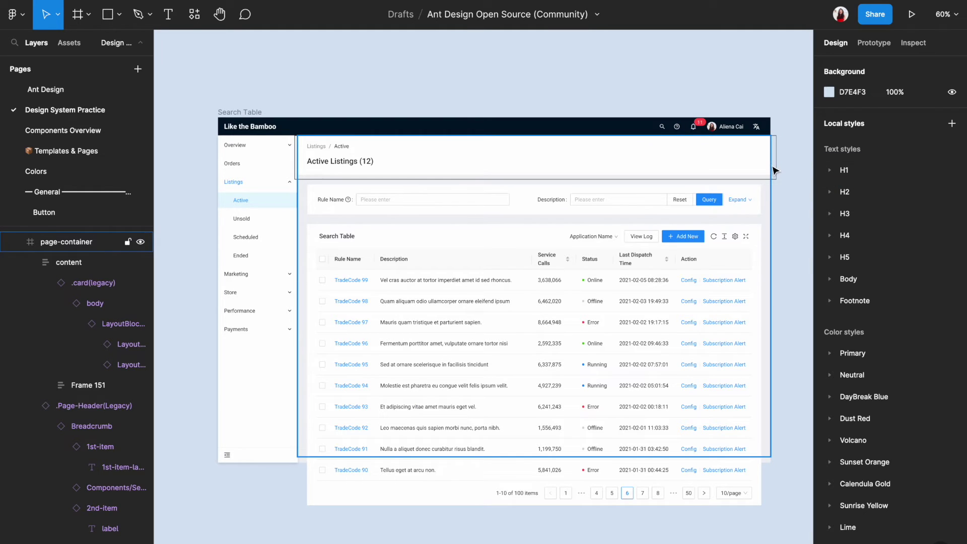
# Nudge the outline rectangle down and delete the Rule Name search form card
pyautogui.moveTo(779, 174); pyautogui.dragTo(783, 213)
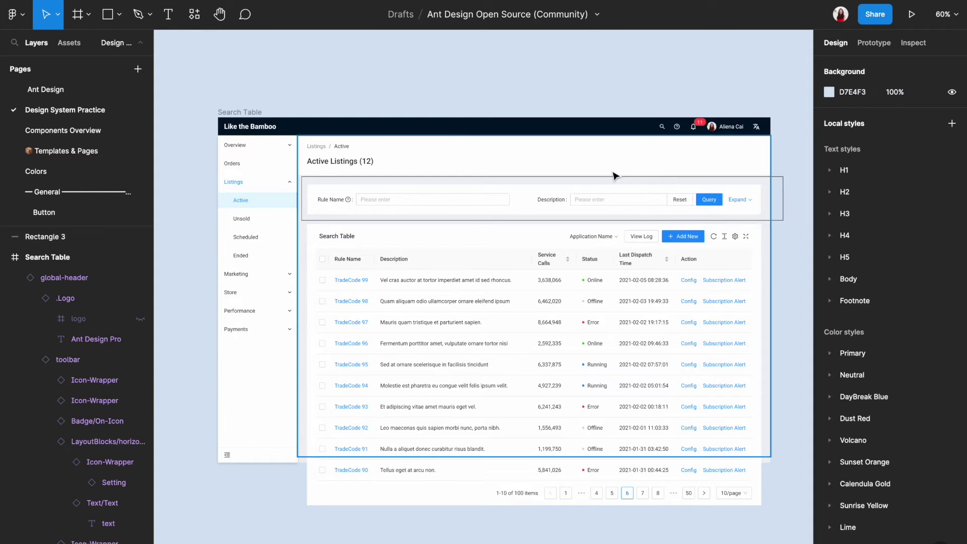
pyautogui.click(598, 201)
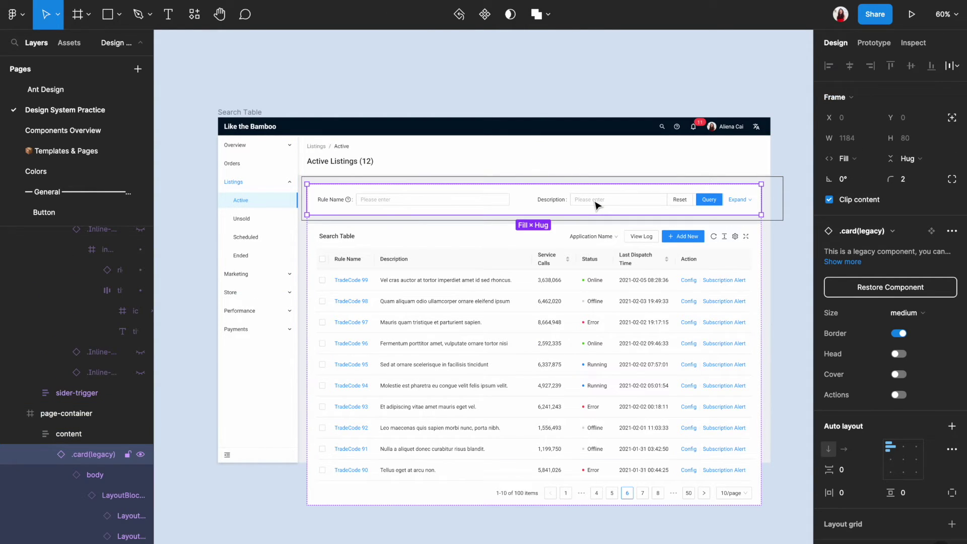
pyautogui.press('Delete')
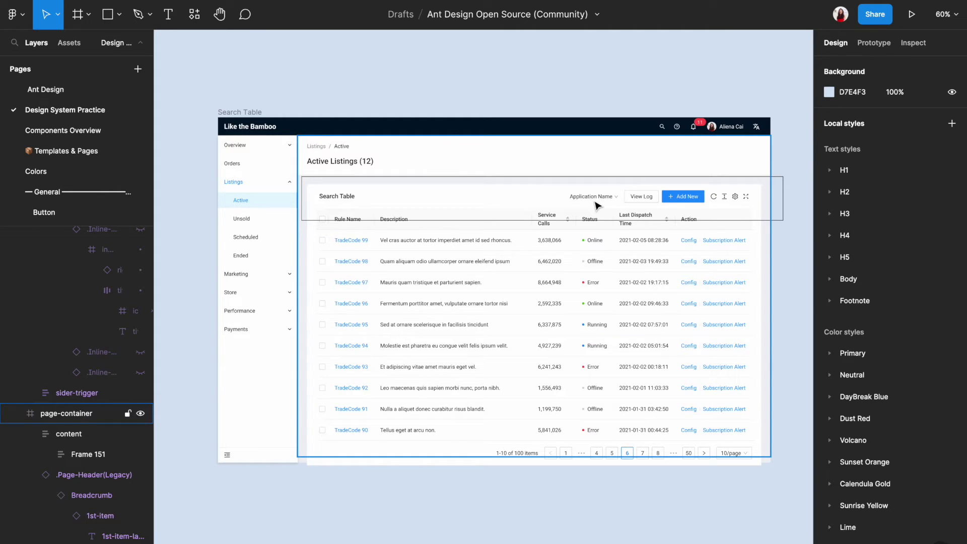
pyautogui.click(98, 132)
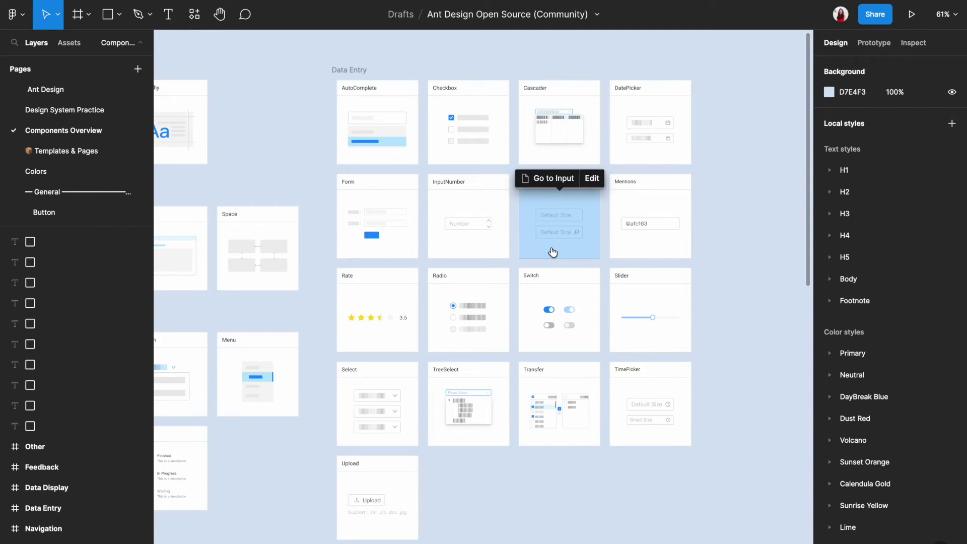
pyautogui.scroll(4, 553, 245)
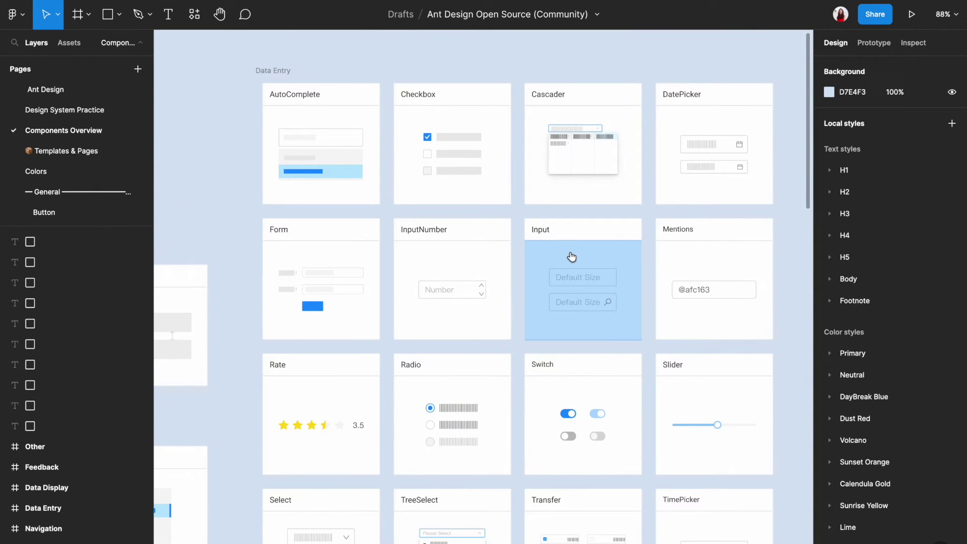
pyautogui.click(571, 261)
pyautogui.click(572, 261)
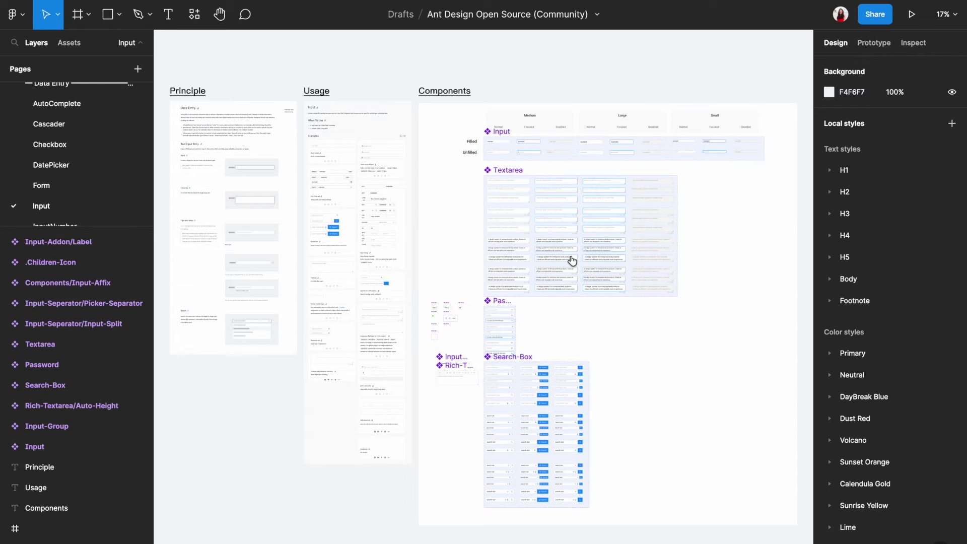
pyautogui.scroll(5, 551, 424)
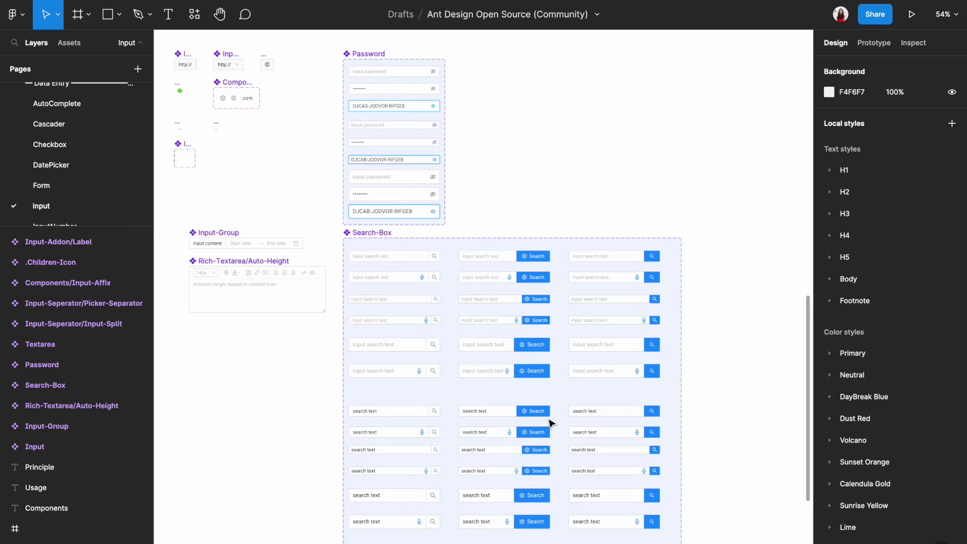
pyautogui.scroll(2, 551, 423)
pyautogui.click(632, 214)
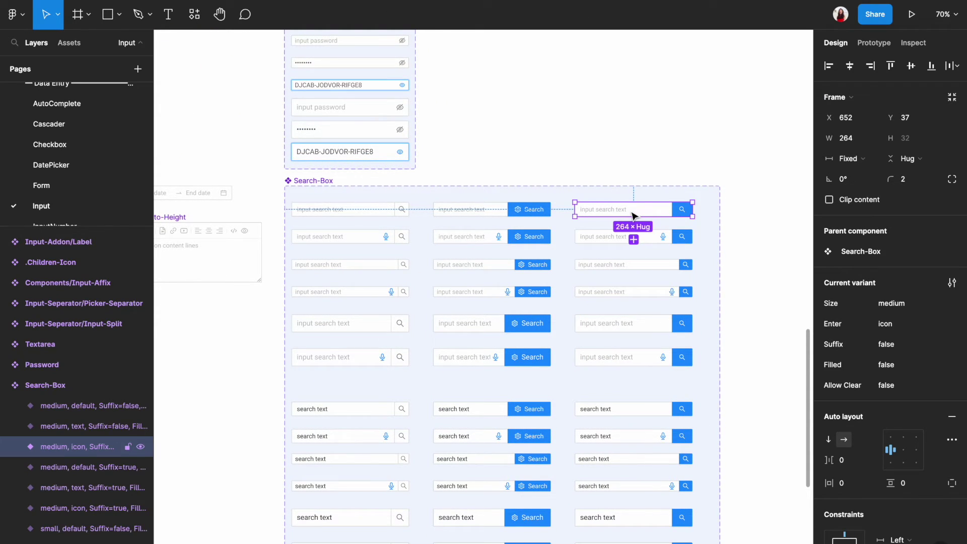
pyautogui.scroll(-3, 633, 214)
pyautogui.scroll(2, 633, 151)
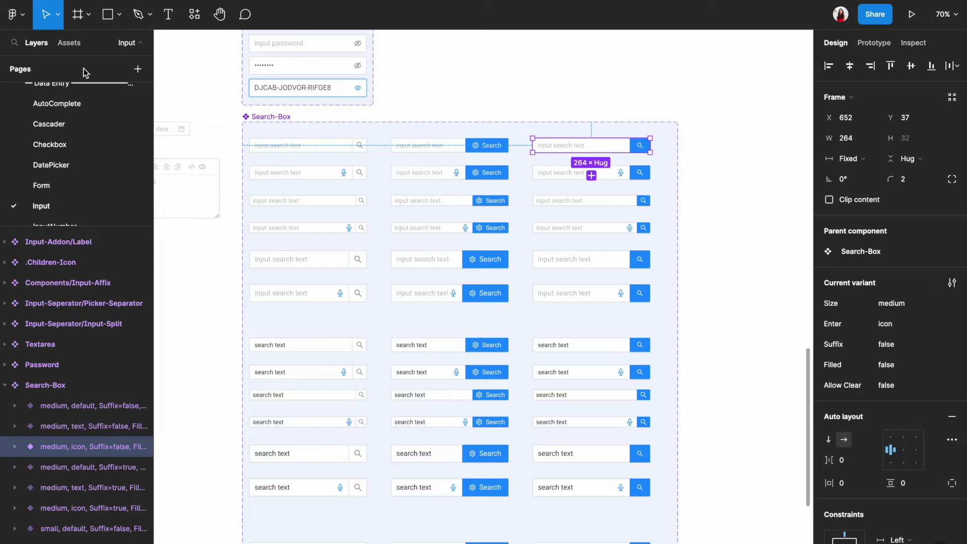
pyautogui.scroll(10, 72, 130)
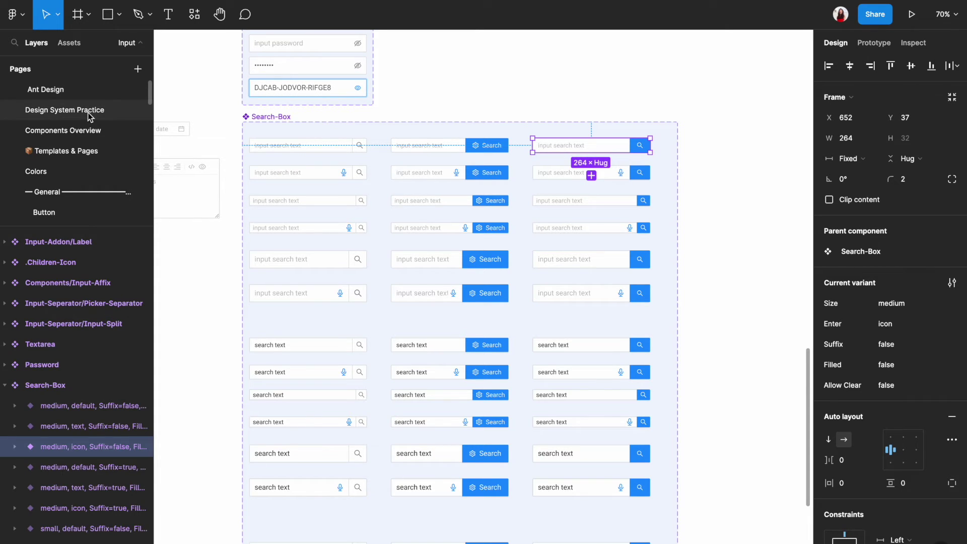
pyautogui.click(88, 113)
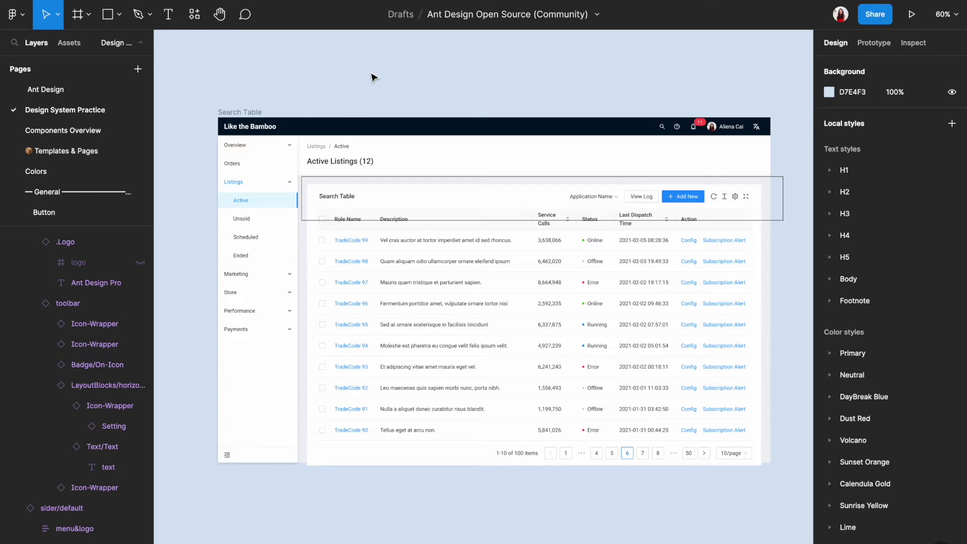
# Paste the Search-Box into the content frame and move it above the Search Table card
pyautogui.hotkey('ctrl', 'v')
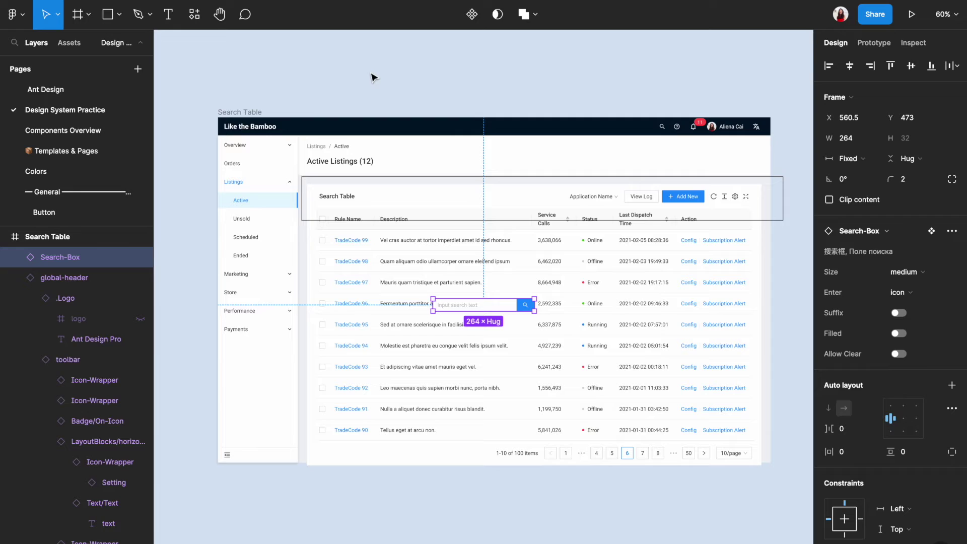
pyautogui.moveTo(466, 308); pyautogui.dragTo(378, 202)
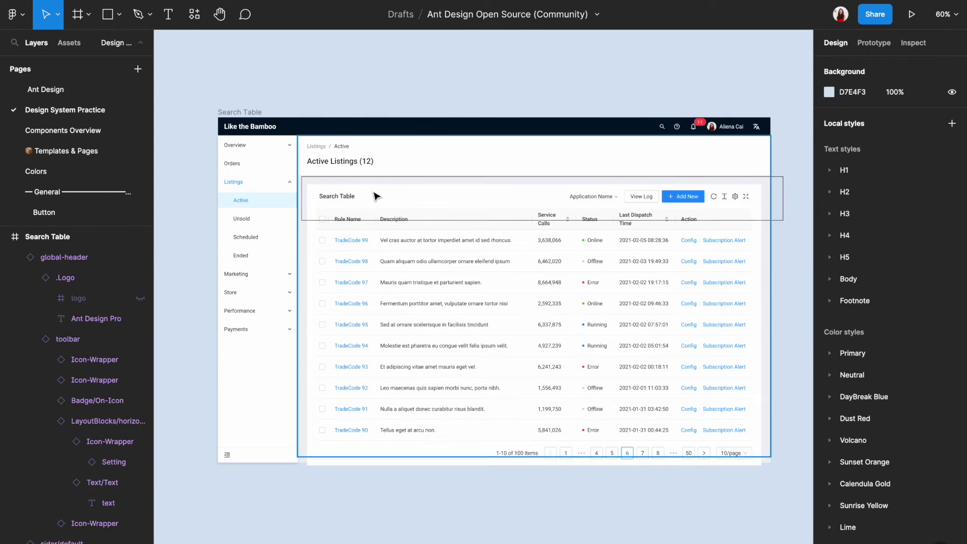
pyautogui.click(378, 195)
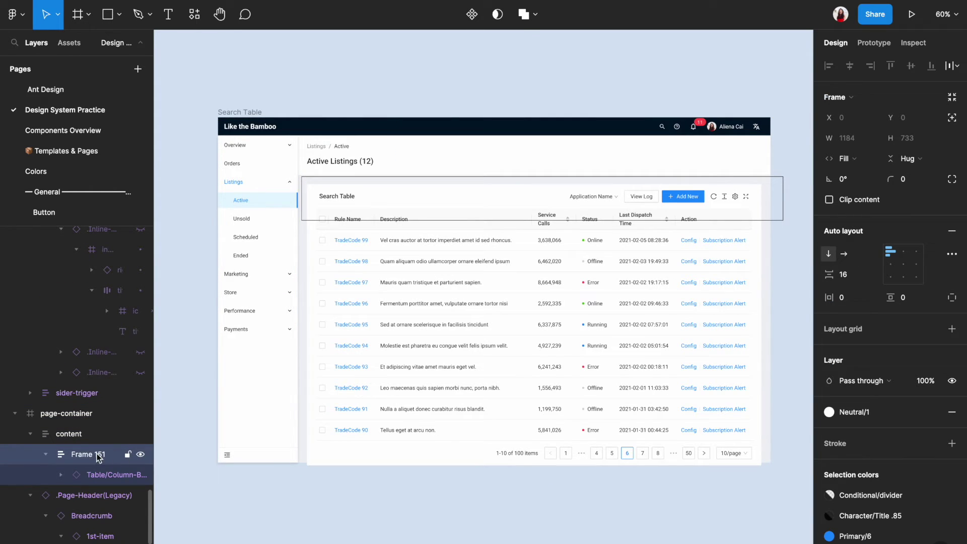
pyautogui.click(93, 436)
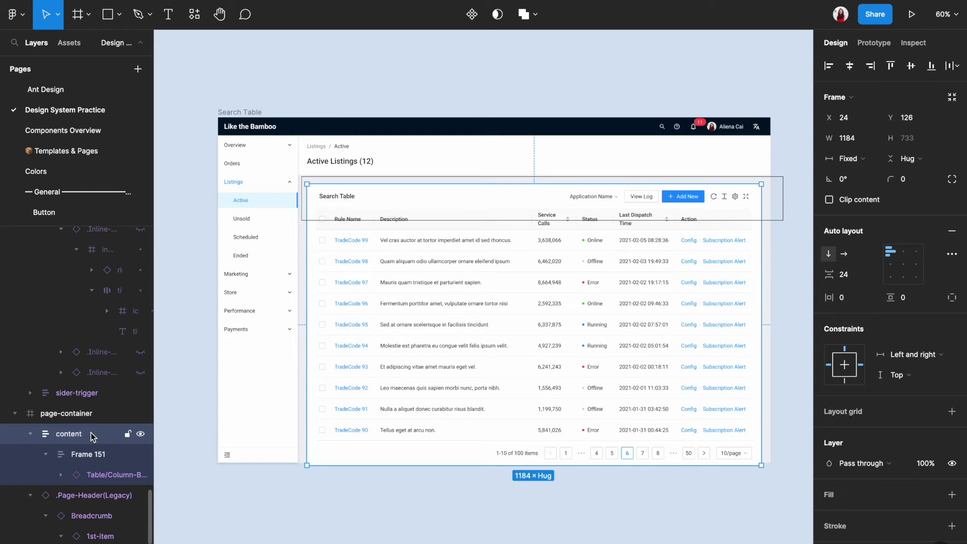
pyautogui.hotkey('ctrl', 'v')
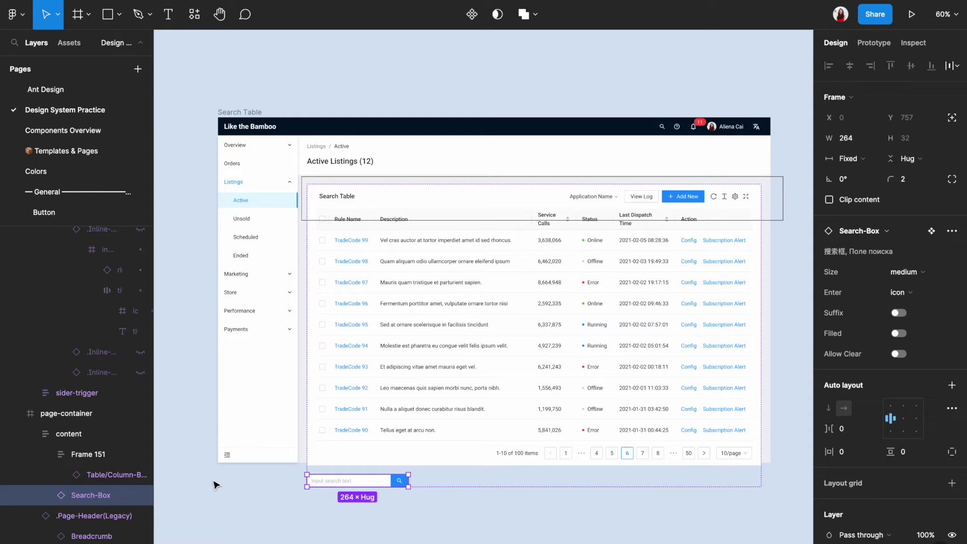
pyautogui.hotkey('ctrl', 'alt', ']')
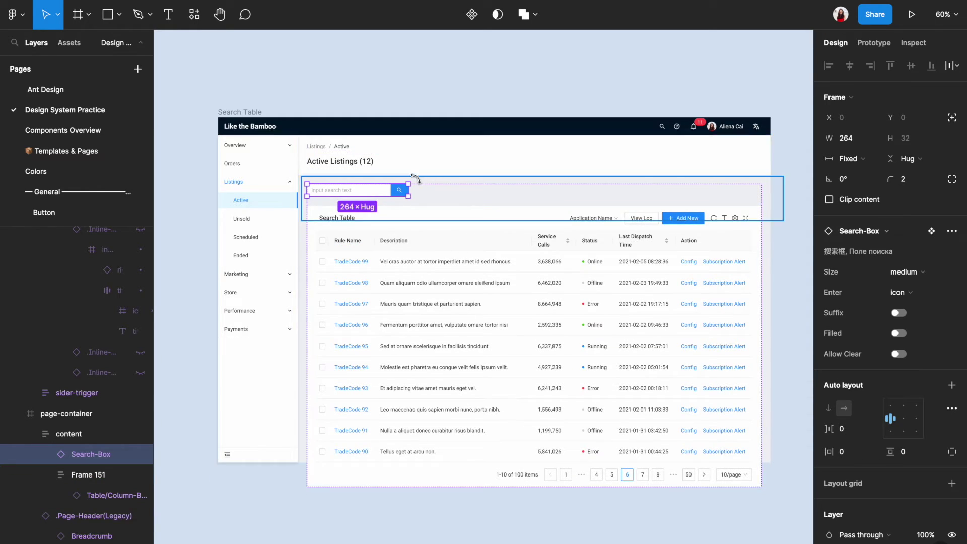
pyautogui.click(430, 107)
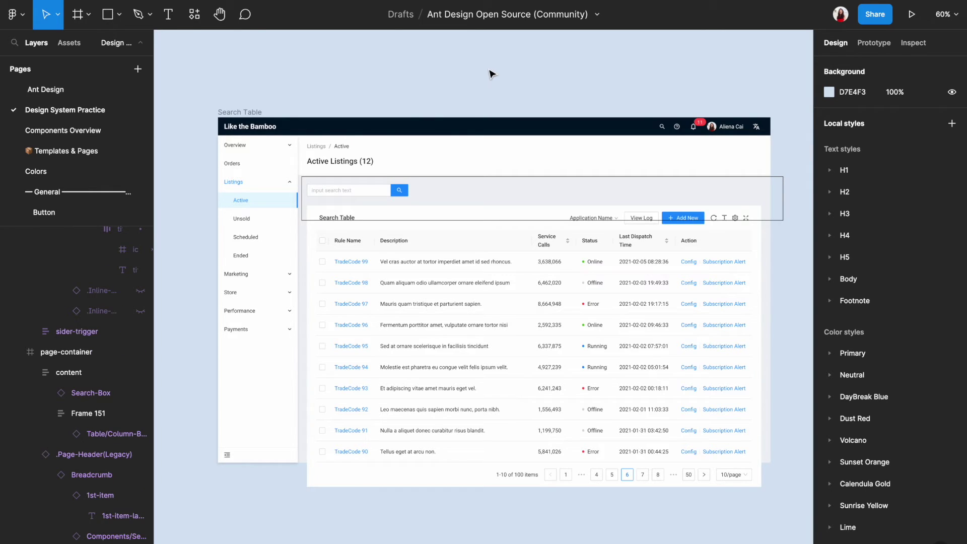
# Zoom in on the search box and make a first drag to widen it
pyautogui.scroll(-1, 492, 74)
pyautogui.hscroll(1, 491, 74)
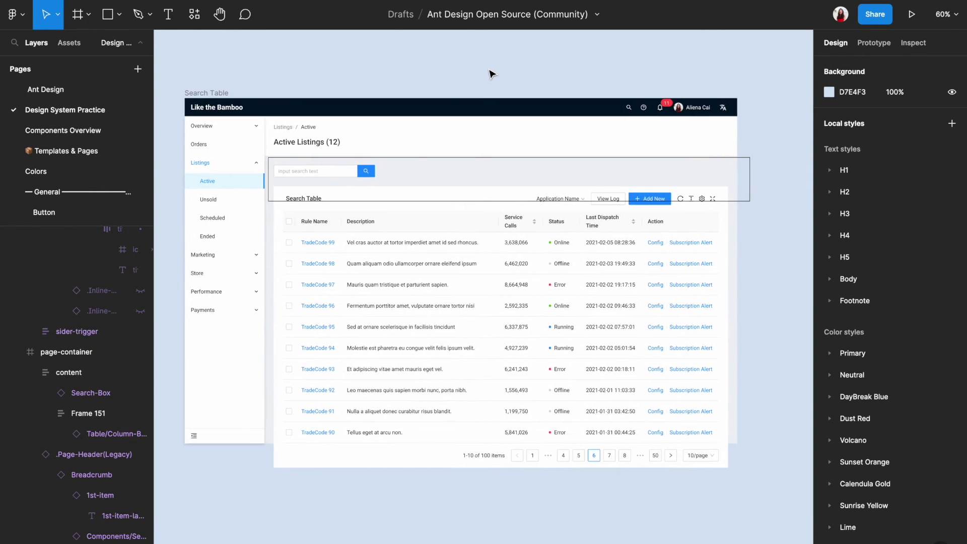
pyautogui.click(353, 178)
pyautogui.click(352, 178)
pyautogui.hotkey('shift', '0')
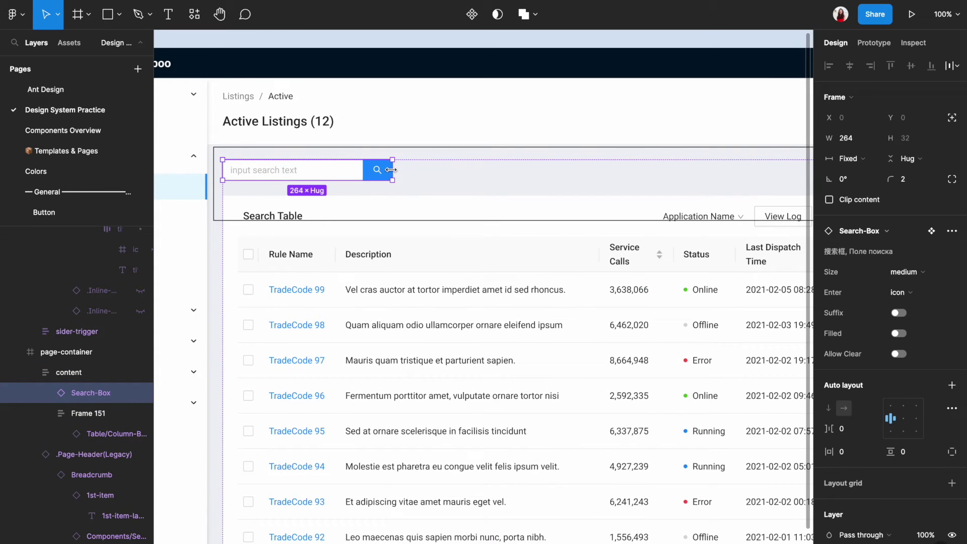
pyautogui.moveTo(446, 170)
pyautogui.mouseDown()
pyautogui.moveTo(620, 171)
pyautogui.moveTo(495, 176)
pyautogui.moveTo(605, 184)
pyautogui.moveTo(437, 181)
pyautogui.mouseUp()
pyautogui.hotkey('shift', '1')
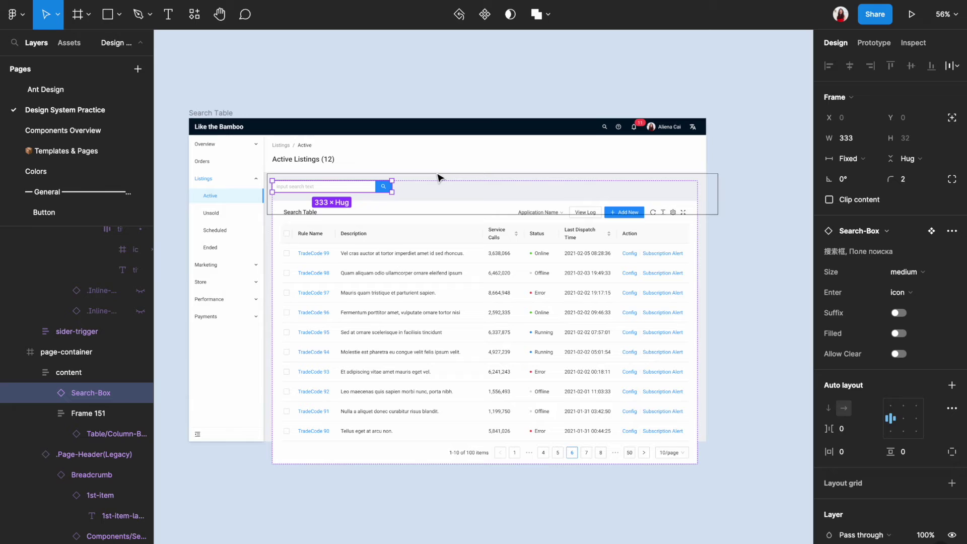
pyautogui.click(464, 94)
# Select the page-container frame and show its col-4 column grid overlay
pyautogui.click(484, 154)
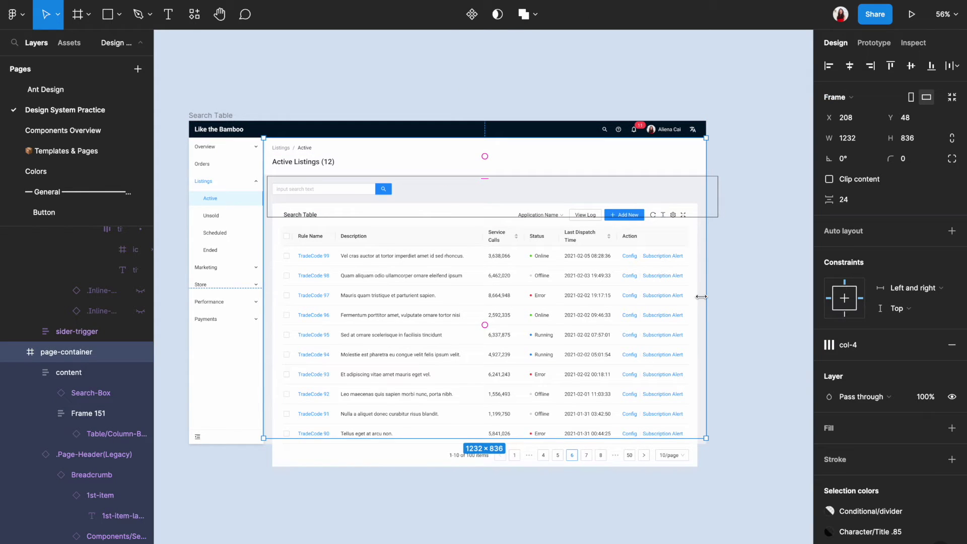
pyautogui.click(776, 316)
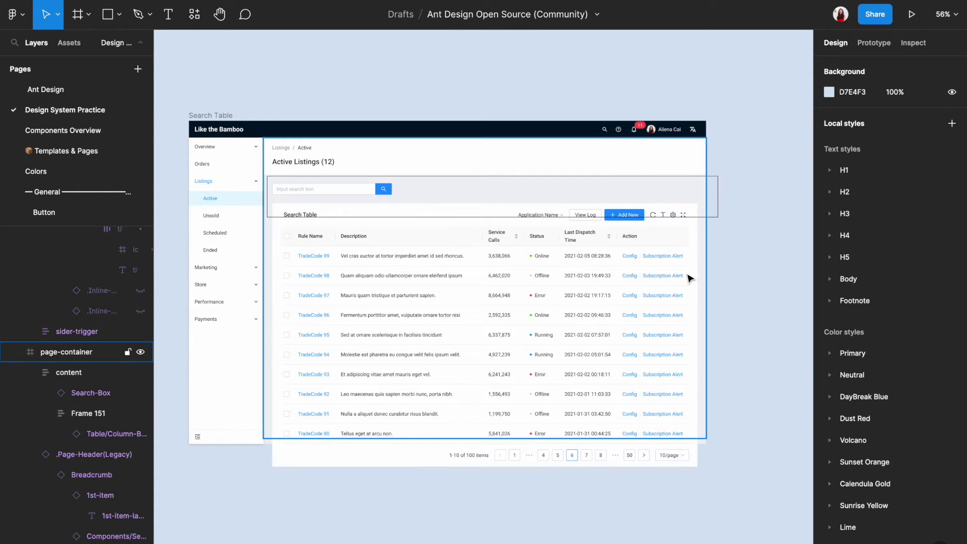
pyautogui.click(601, 351)
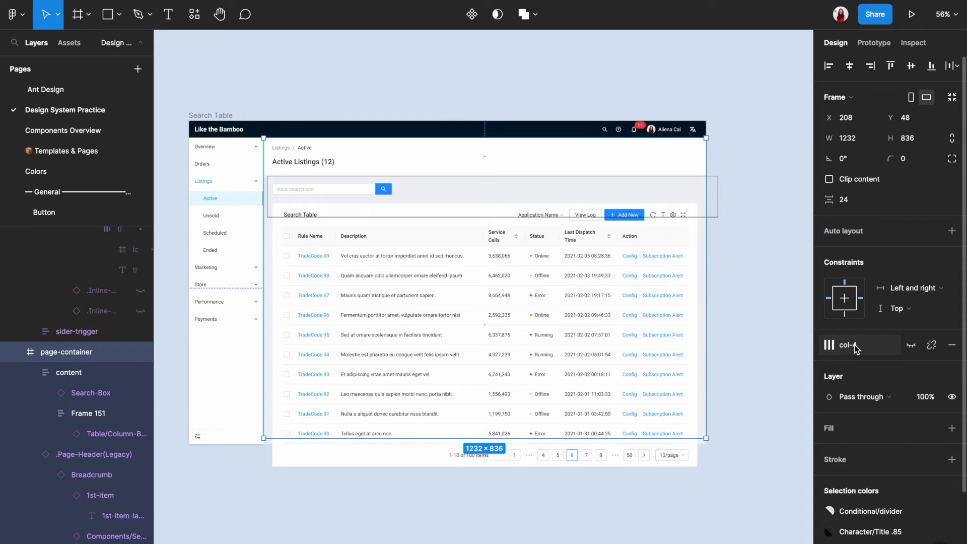
pyautogui.click(911, 344)
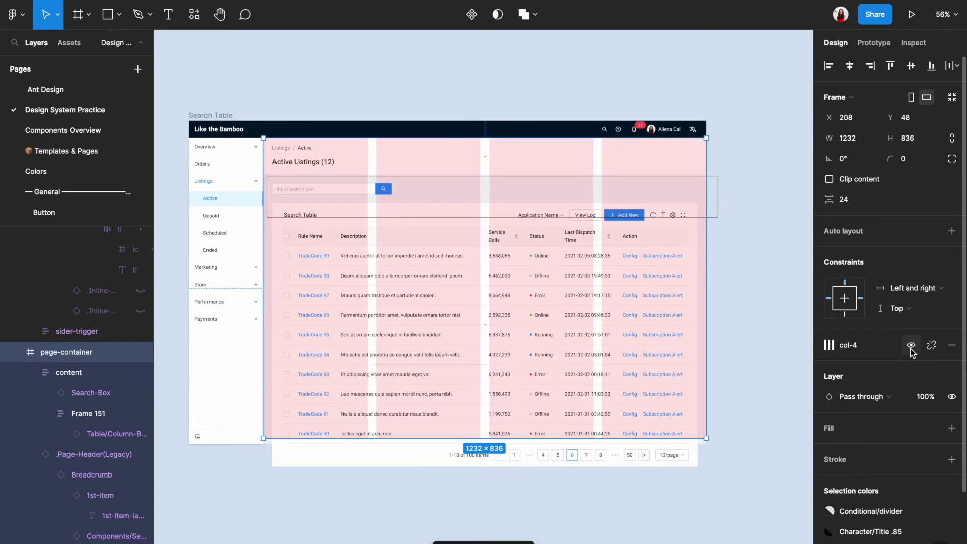
pyautogui.click(797, 283)
# Drag the search box's edge out until it is 580 wide
pyautogui.scroll(2, 794, 280)
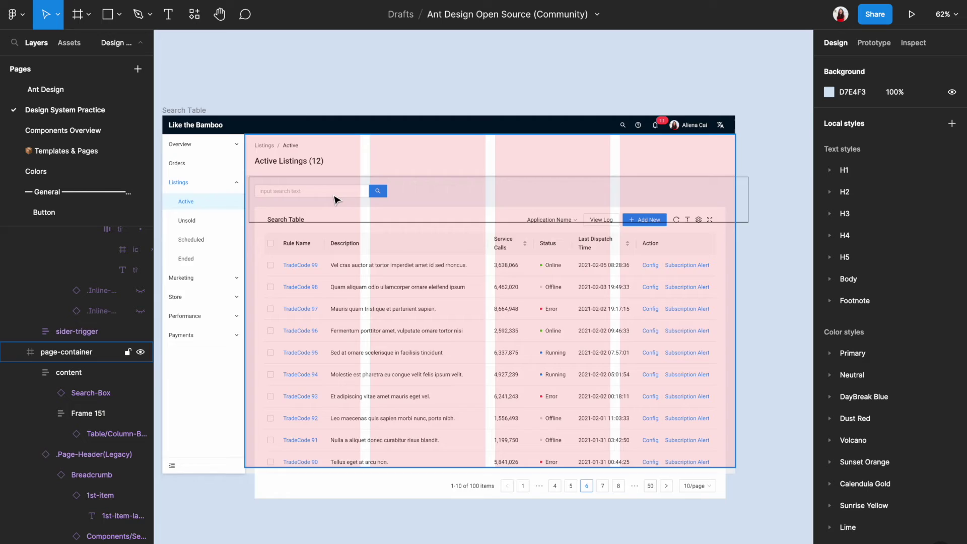
pyautogui.scroll(5, 334, 200)
pyautogui.click(361, 198)
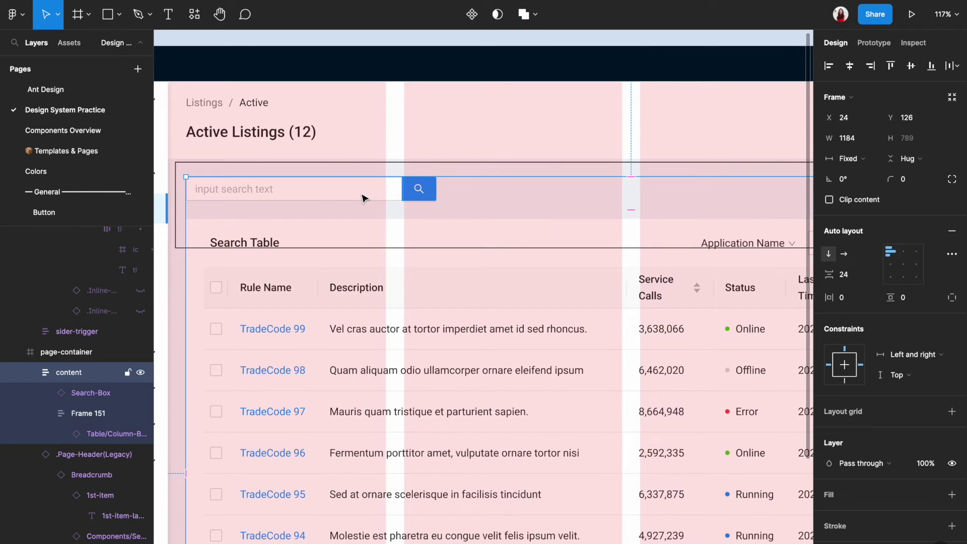
pyautogui.click(372, 197)
pyautogui.scroll(-5, 398, 196)
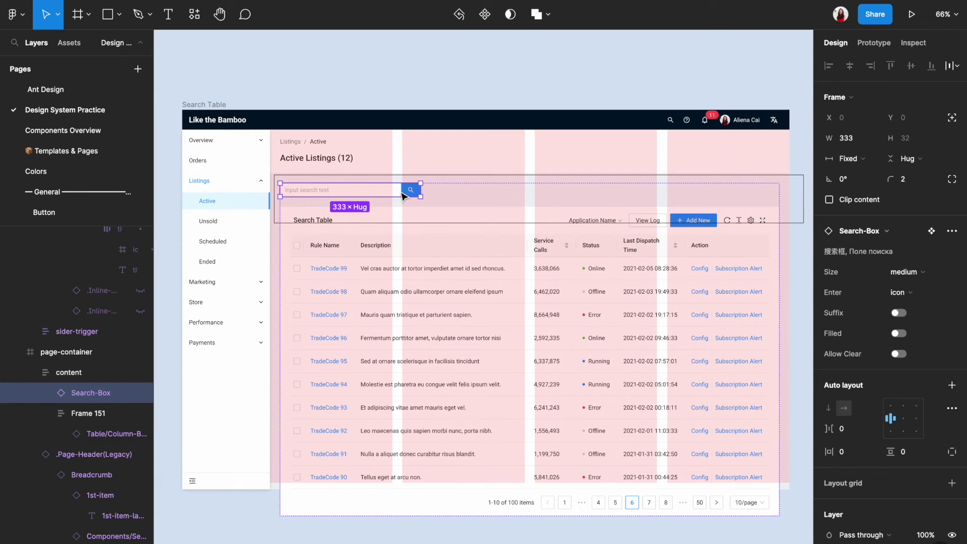
pyautogui.scroll(3, 403, 197)
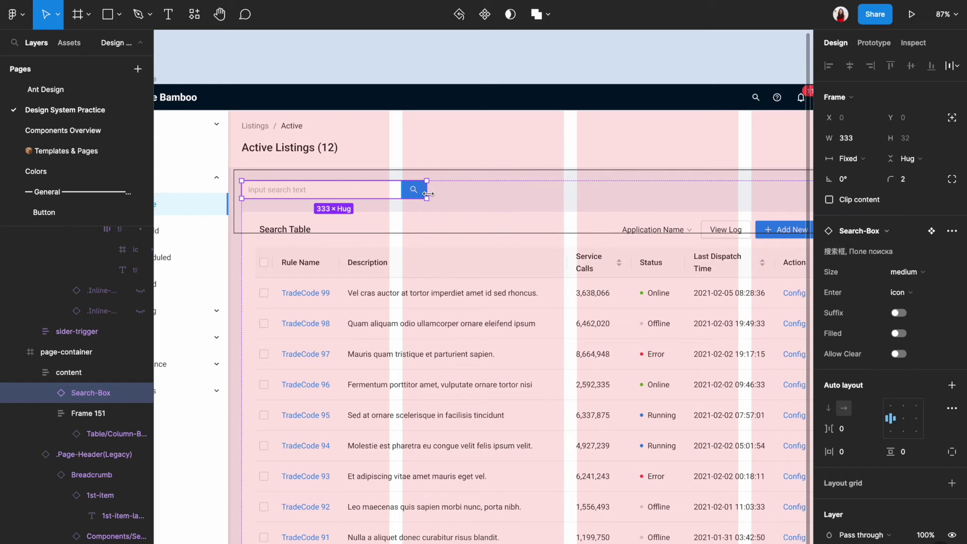
pyautogui.scroll(3, 427, 194)
pyautogui.moveTo(428, 194); pyautogui.dragTo(620, 192)
pyautogui.scroll(5, 608, 193)
pyautogui.scroll(-12, 621, 193)
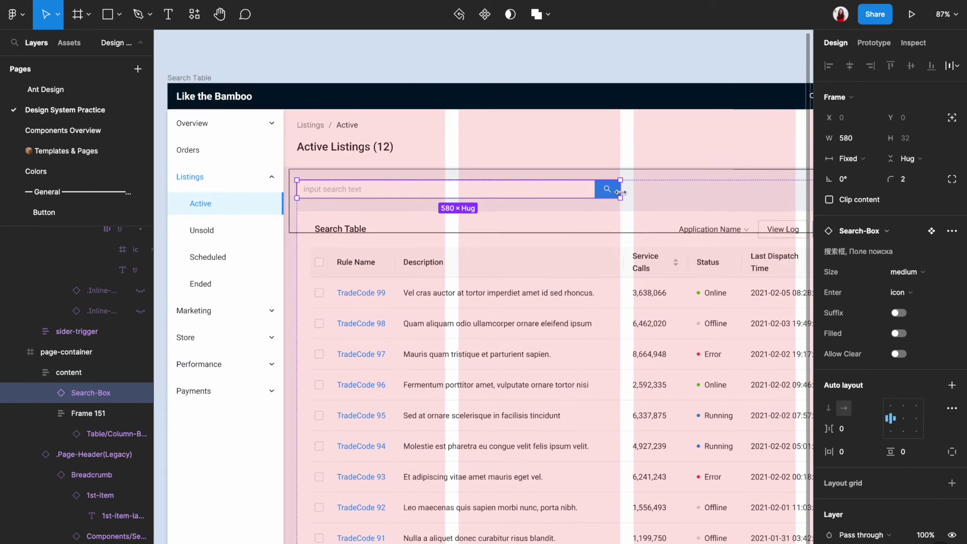
pyautogui.scroll(1, 624, 197)
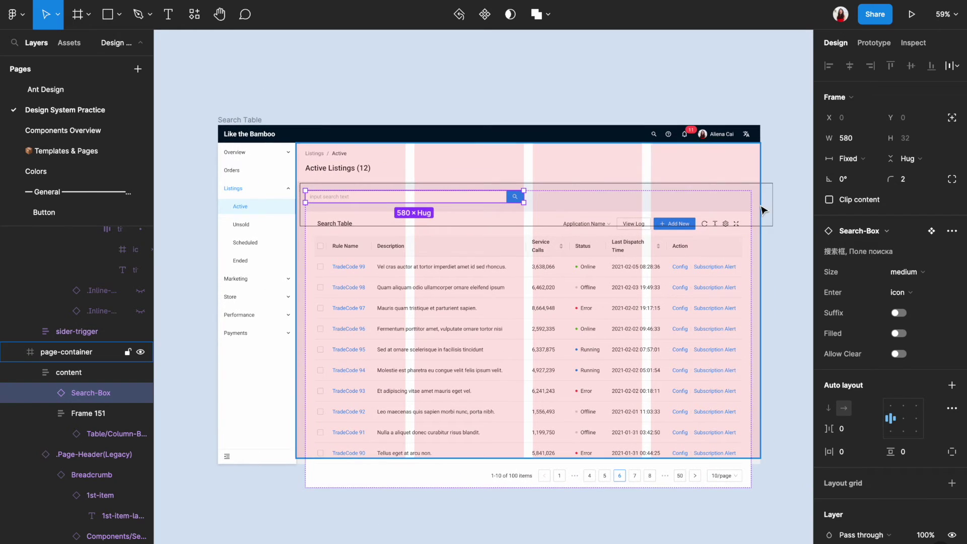
pyautogui.click(788, 205)
pyautogui.scroll(2, 724, 162)
# Remove the col-4 layout grid from the page-container frame
pyautogui.click(724, 161)
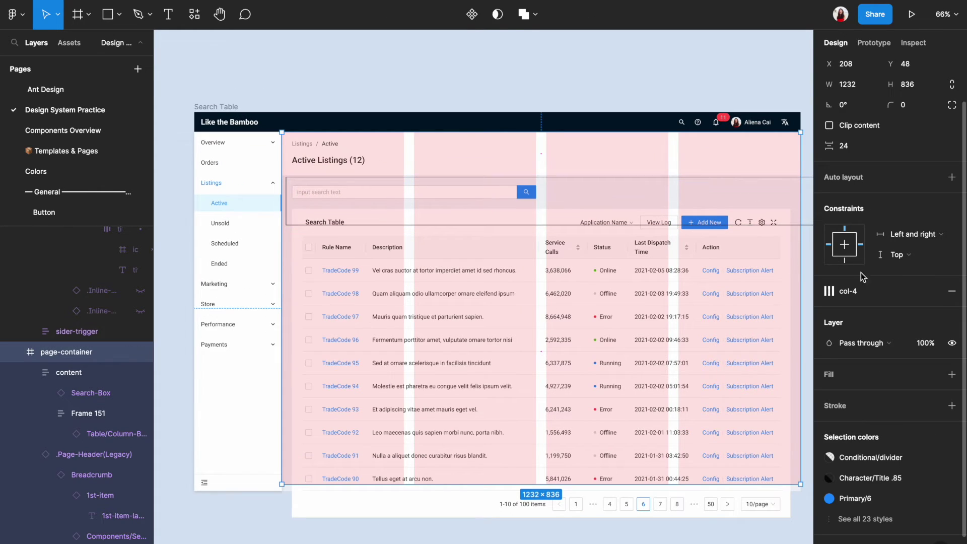
pyautogui.click(952, 292)
pyautogui.click(755, 540)
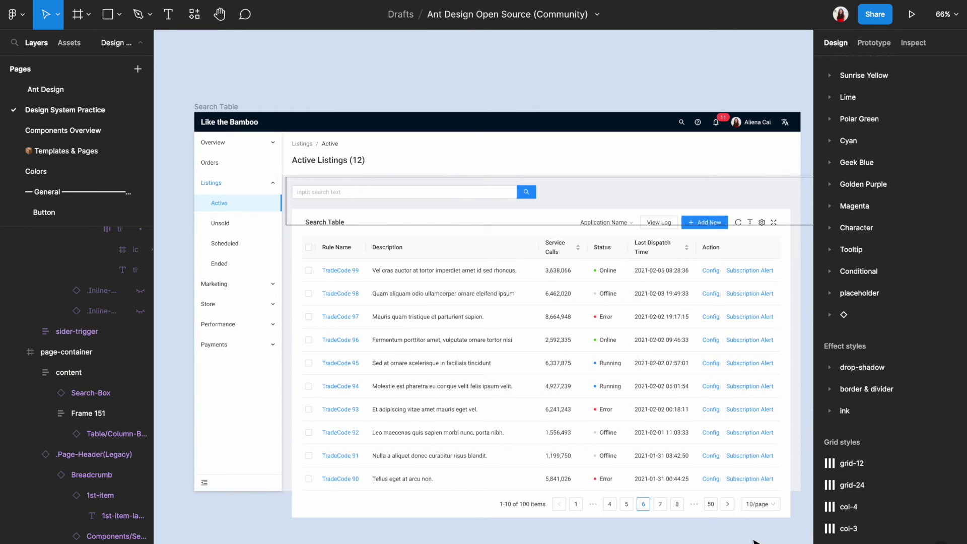
# Stretch Rectangle 3 down and lower its top edge so it encloses the listings table
pyautogui.scroll(-1, 456, 195)
pyautogui.click(456, 191)
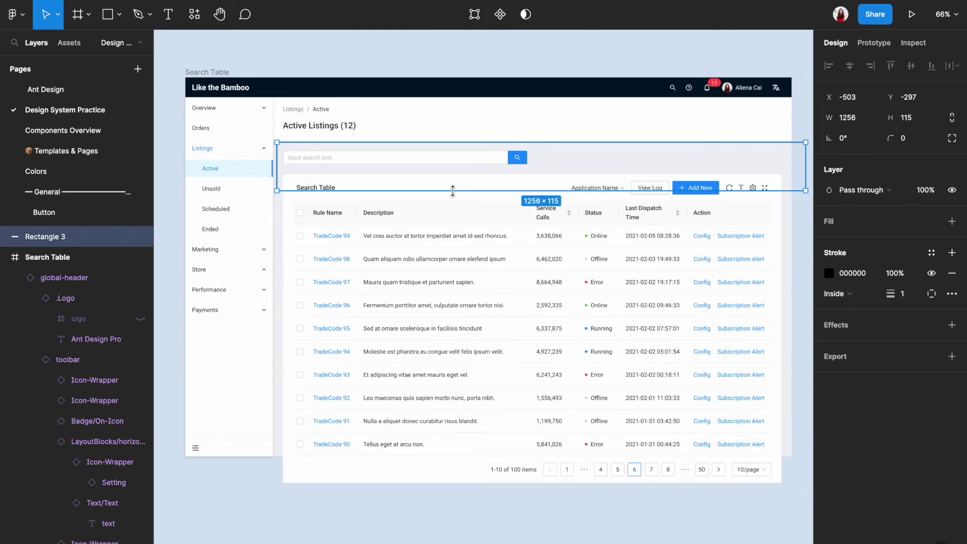
pyautogui.moveTo(455, 192); pyautogui.dragTo(423, 491)
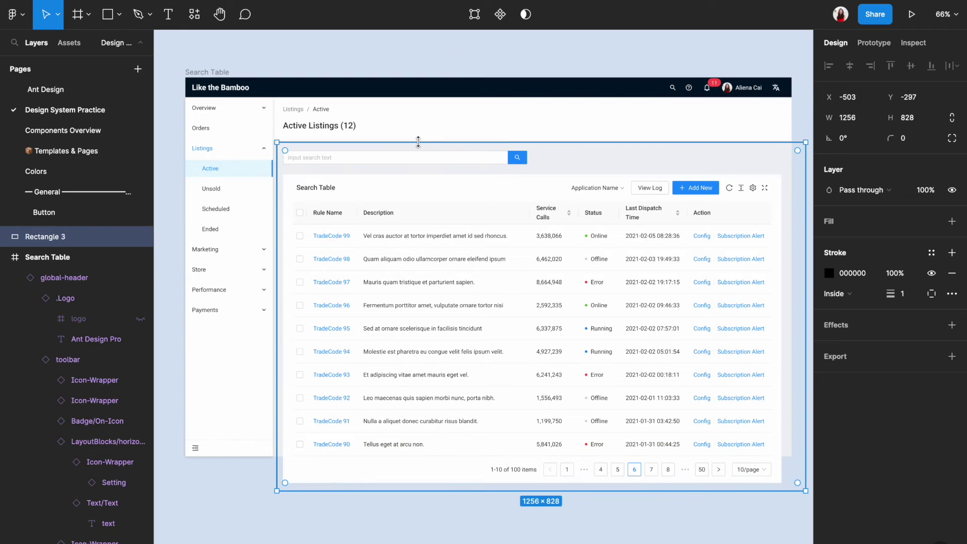
pyautogui.moveTo(422, 142); pyautogui.dragTo(418, 171)
pyautogui.click(292, 529)
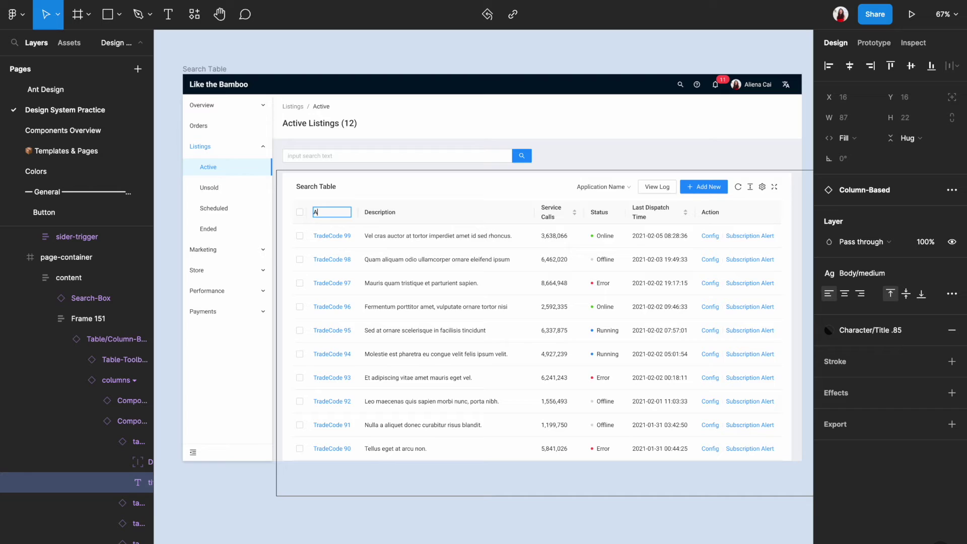
# Finish the Action header and change the top row's TradeCode 99 link text to Edit
pyautogui.doubleClick(335, 236)
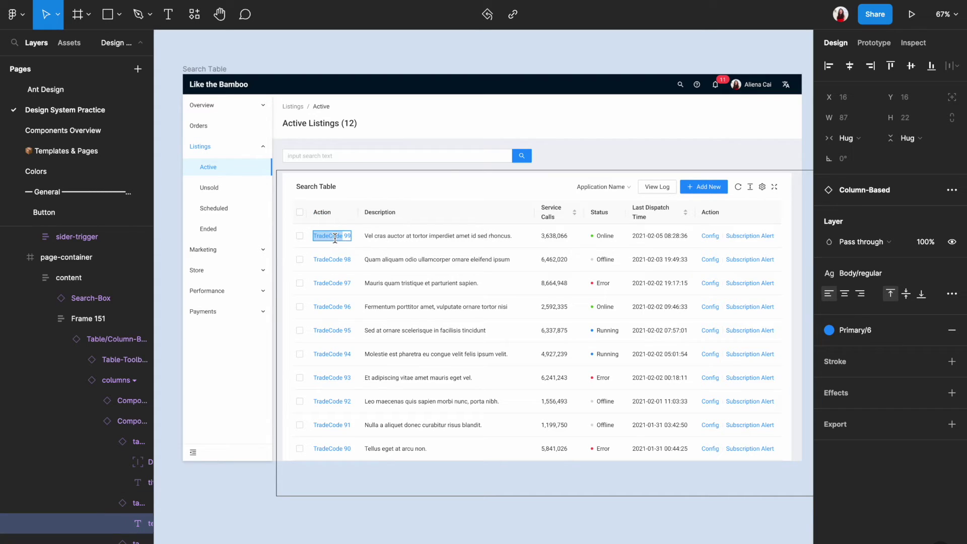
pyautogui.click(369, 533)
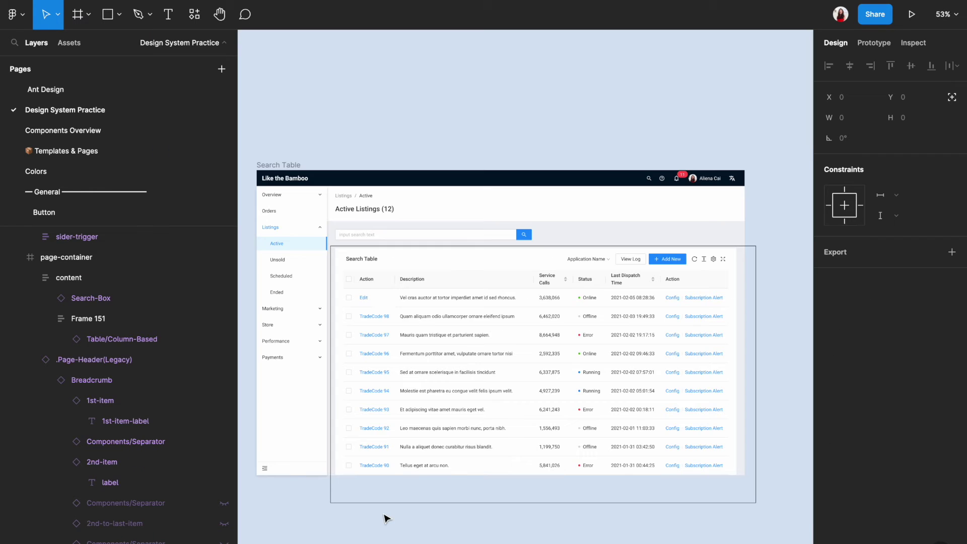
# Hide the checkbox cells in rows TradeCode 98 through 90
pyautogui.click(386, 519)
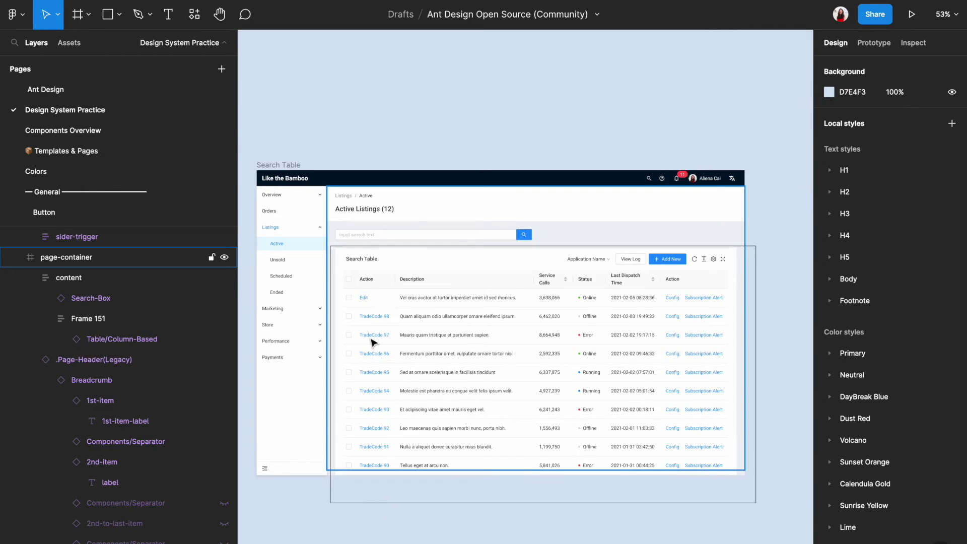
pyautogui.scroll(3, 373, 330)
pyautogui.click(344, 312)
pyautogui.doubleClick(344, 313)
pyautogui.doubleClick(341, 312)
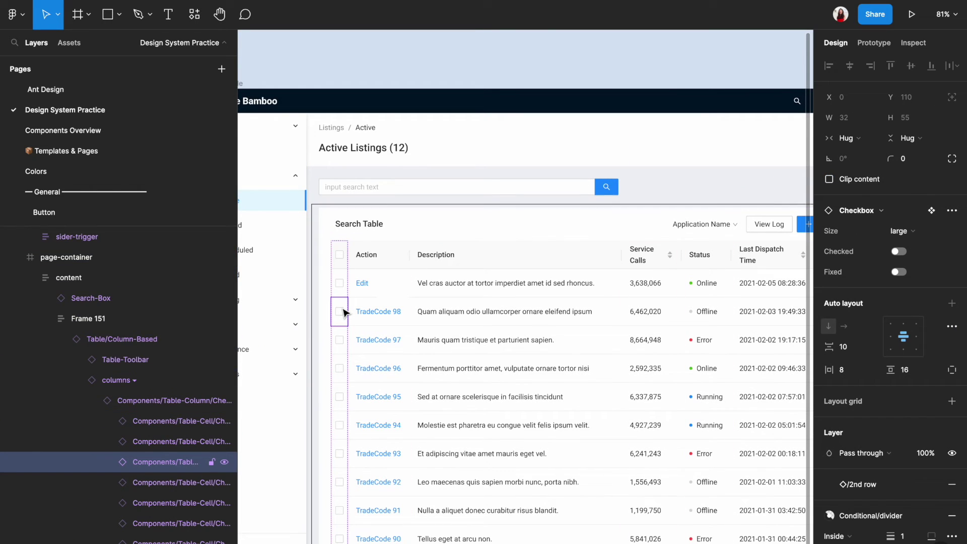
pyautogui.keyDown('shift'); pyautogui.click(340, 341); pyautogui.keyUp('shift')
pyautogui.keyDown('shift'); pyautogui.click(340, 368); pyautogui.keyUp('shift')
pyautogui.keyDown('shift'); pyautogui.click(340, 396); pyautogui.keyUp('shift')
pyautogui.keyDown('shift'); pyautogui.click(340, 425); pyautogui.keyUp('shift')
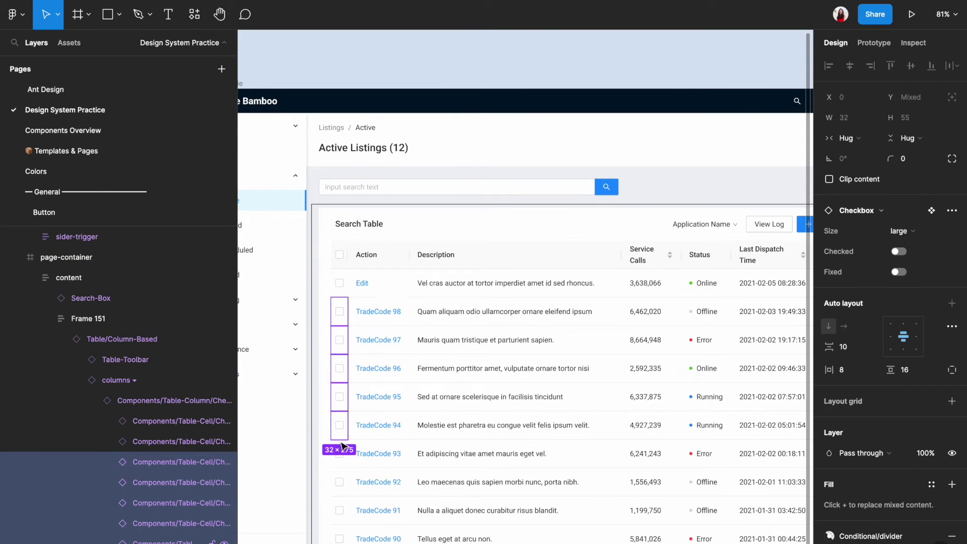
pyautogui.keyDown('shift'); pyautogui.click(340, 453); pyautogui.keyUp('shift')
pyautogui.keyDown('shift'); pyautogui.click(340, 483); pyautogui.keyUp('shift')
pyautogui.keyDown('shift'); pyautogui.click(341, 510); pyautogui.keyUp('shift')
pyautogui.keyDown('shift'); pyautogui.click(340, 538); pyautogui.keyUp('shift')
pyautogui.hotkey('ctrl', 'shift', 'h')
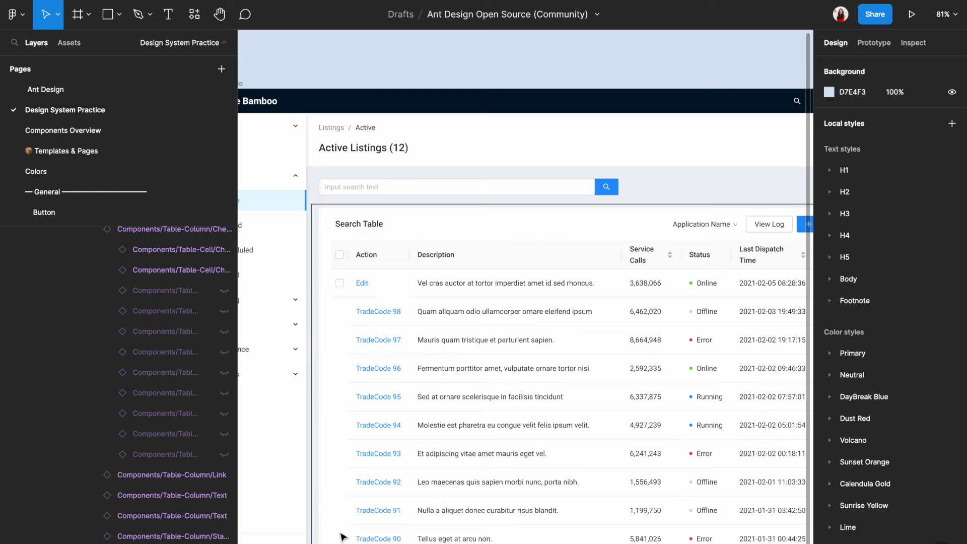
# Hide the TradeCode link cells in rows 98 through 90
pyautogui.click(374, 311)
pyautogui.doubleClick(374, 310)
pyautogui.doubleClick(378, 312)
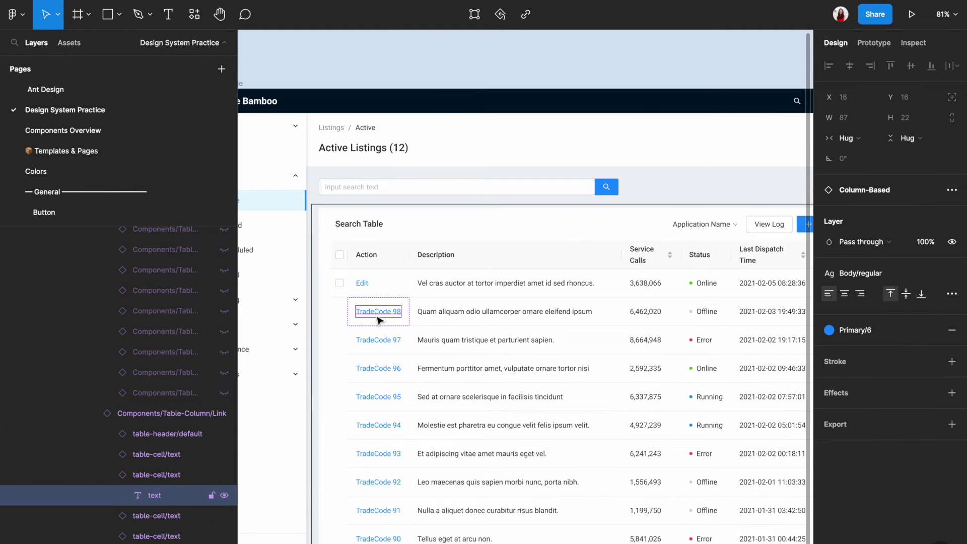
pyautogui.press('Escape')
pyautogui.keyDown('shift'); pyautogui.click(400, 342); pyautogui.keyUp('shift')
pyautogui.keyDown('shift'); pyautogui.click(400, 370); pyautogui.keyUp('shift')
pyautogui.keyDown('shift'); pyautogui.click(401, 398); pyautogui.keyUp('shift')
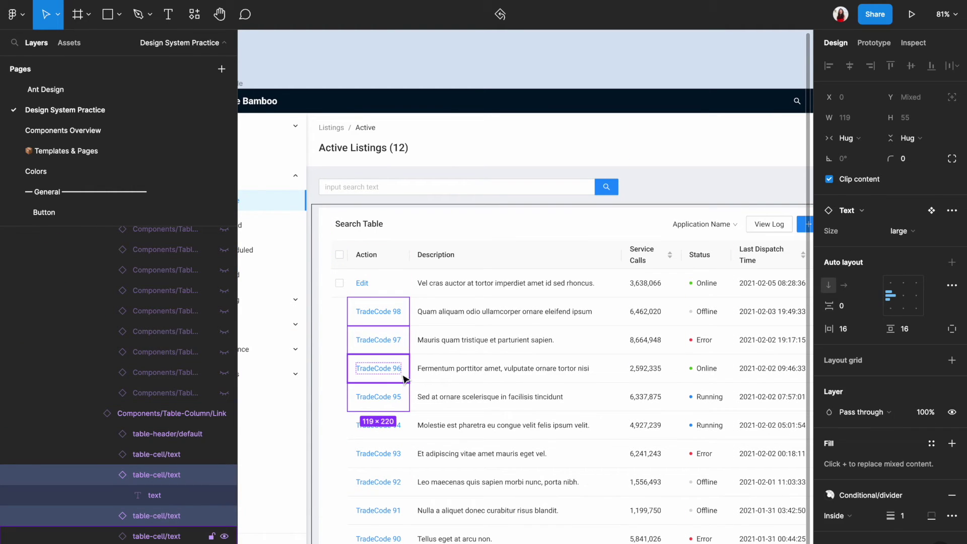
pyautogui.keyDown('shift'); pyautogui.click(400, 426); pyautogui.keyUp('shift')
pyautogui.keyDown('shift'); pyautogui.click(401, 455); pyautogui.keyUp('shift')
pyautogui.keyDown('shift'); pyautogui.click(401, 483); pyautogui.keyUp('shift')
pyautogui.keyDown('shift'); pyautogui.click(401, 511); pyautogui.keyUp('shift')
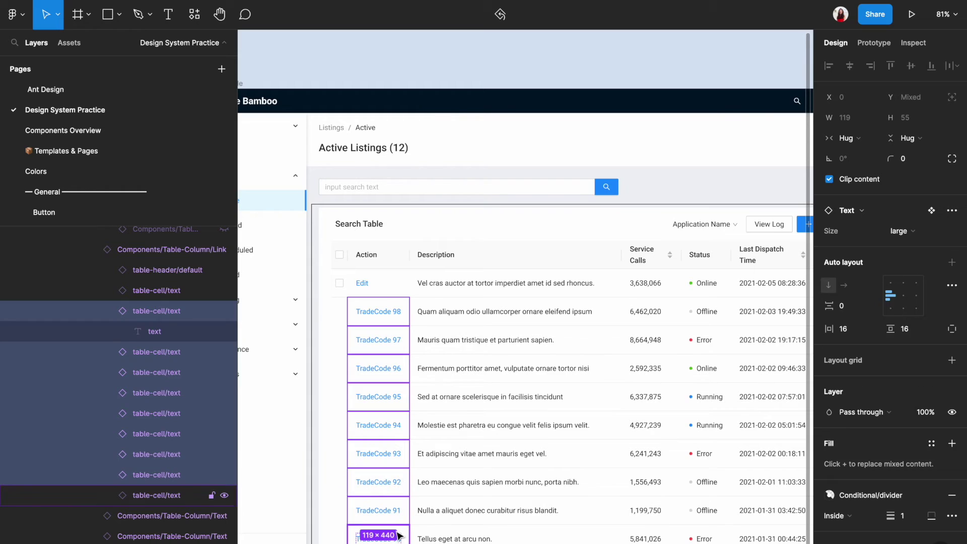
pyautogui.keyDown('shift'); pyautogui.click(400, 538); pyautogui.keyUp('shift')
pyautogui.scroll(-3, 400, 536)
pyautogui.hotkey('ctrl', 'shift', 'h')
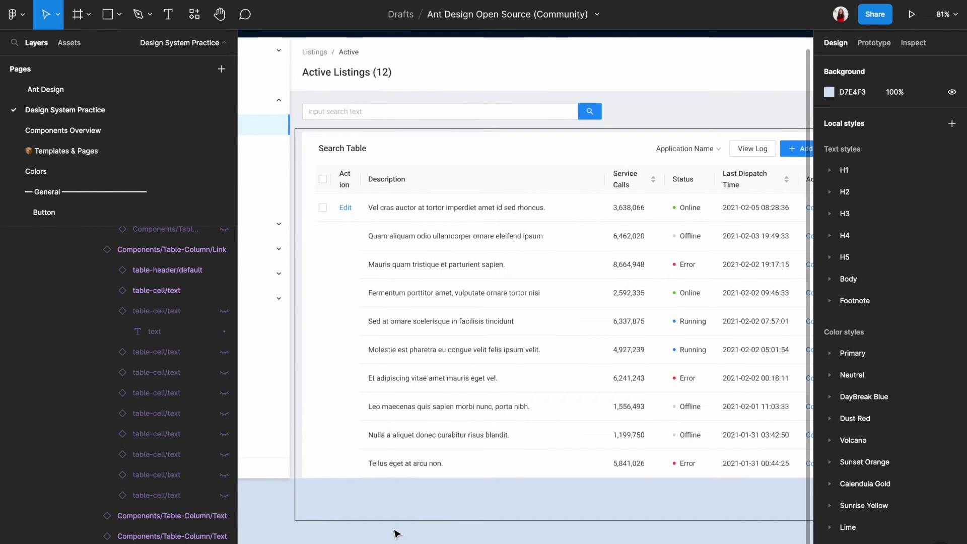
pyautogui.scroll(5, 362, 161)
# Detach the Action column instance and widen it to 88 so its header fits on one line
pyautogui.click(394, 196)
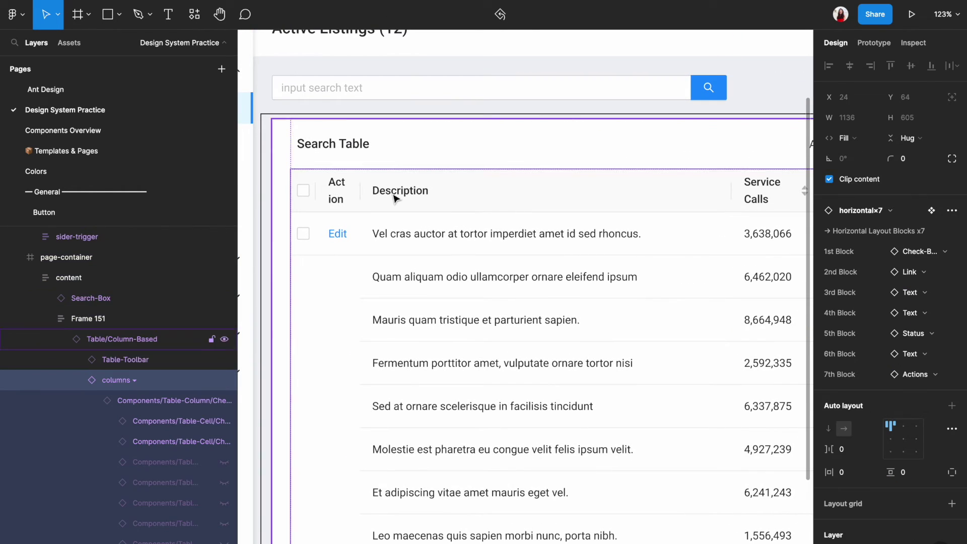
pyautogui.doubleClick(352, 236)
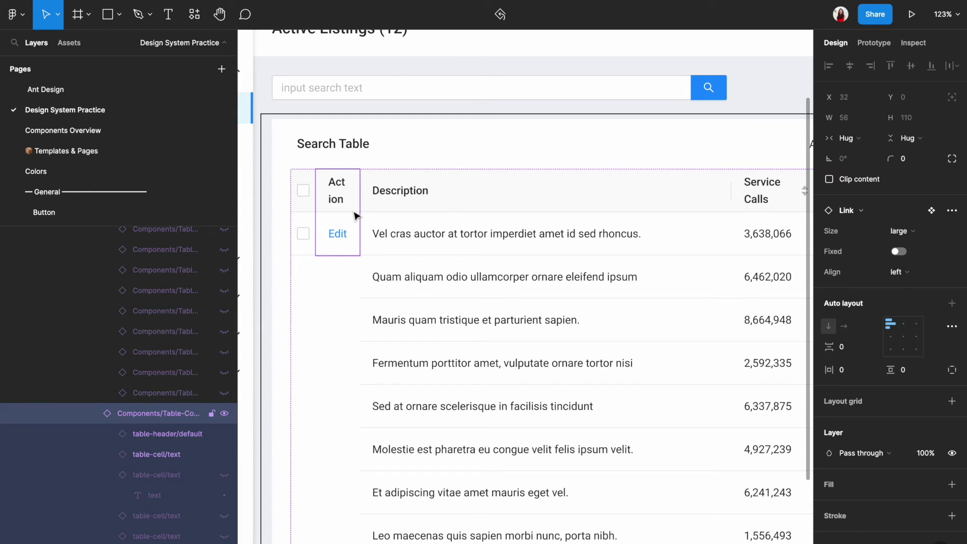
pyautogui.rightClick(354, 216)
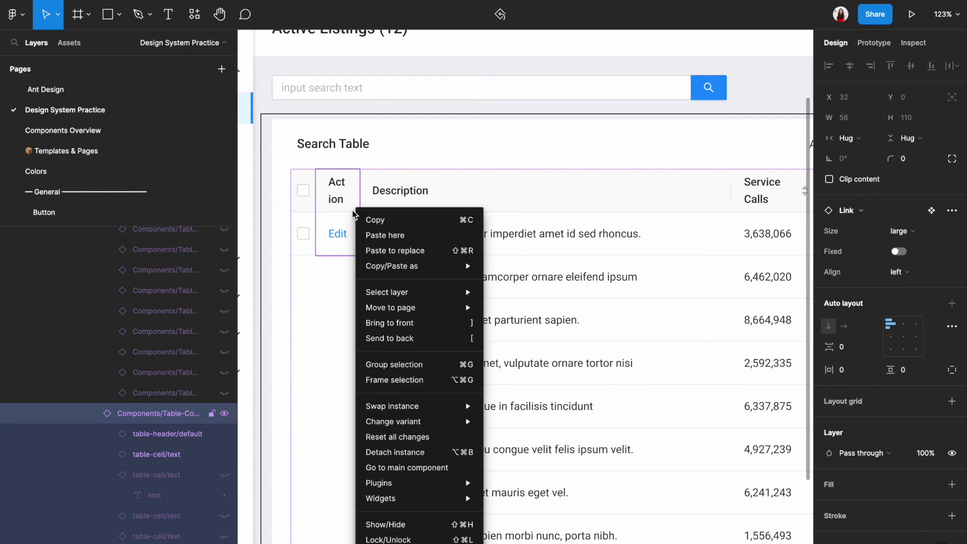
pyautogui.click(410, 452)
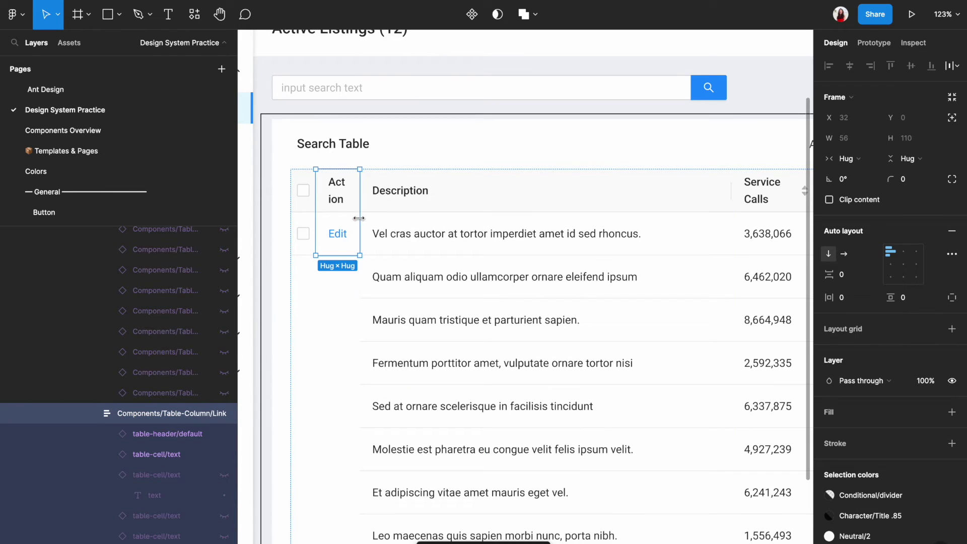
pyautogui.moveTo(370, 217); pyautogui.dragTo(384, 218)
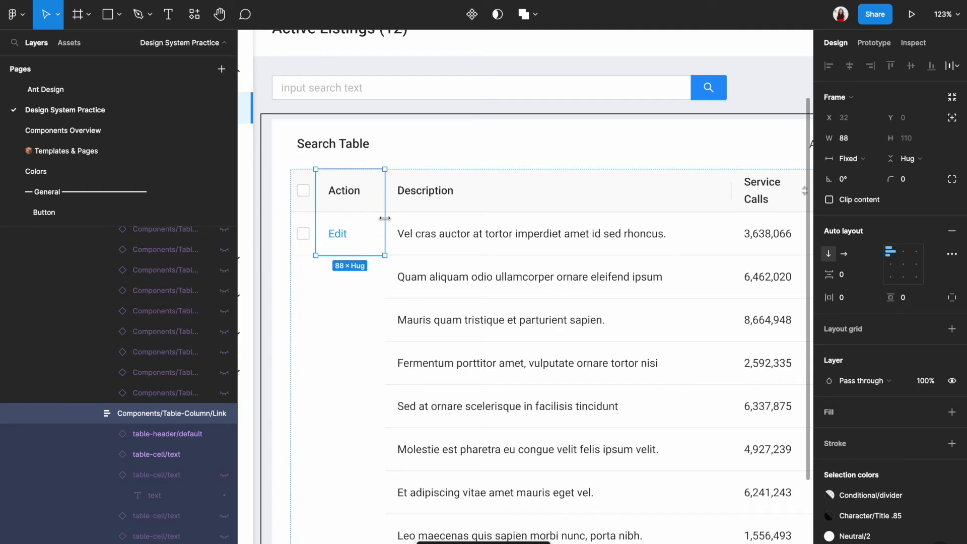
pyautogui.scroll(-5, 385, 219)
# Rename the Description column header to Photo
pyautogui.keyDown('ctrl'); pyautogui.click(403, 196); pyautogui.keyUp('ctrl')
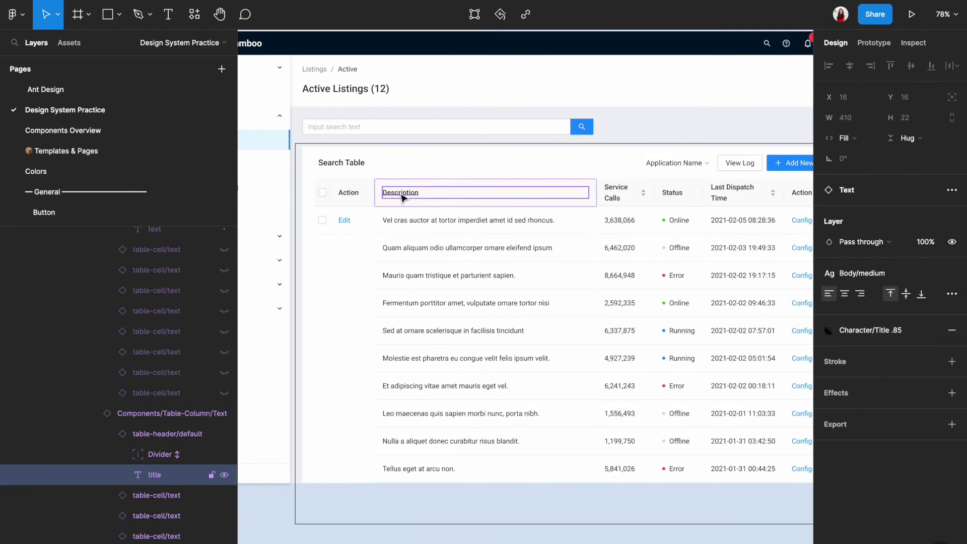
pyautogui.doubleClick(402, 195)
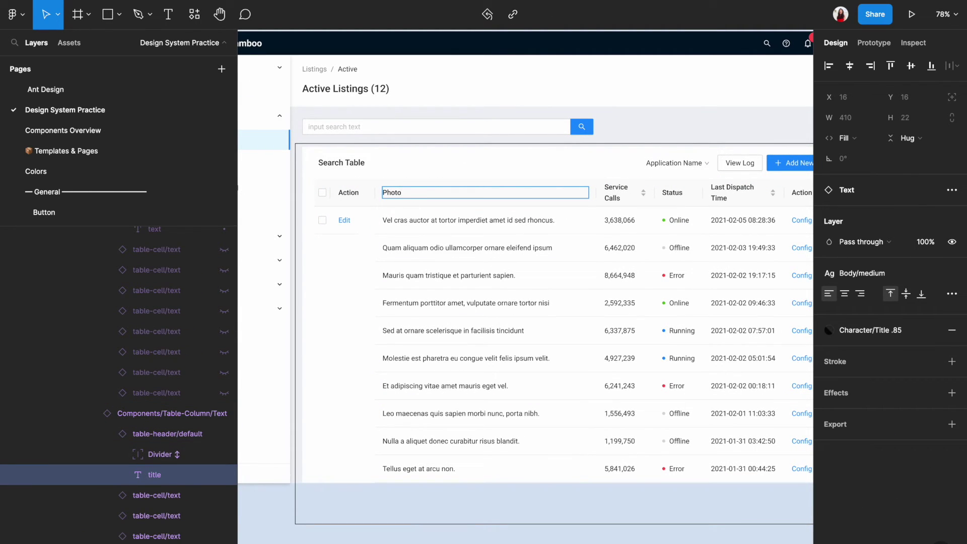
pyautogui.press('Escape')
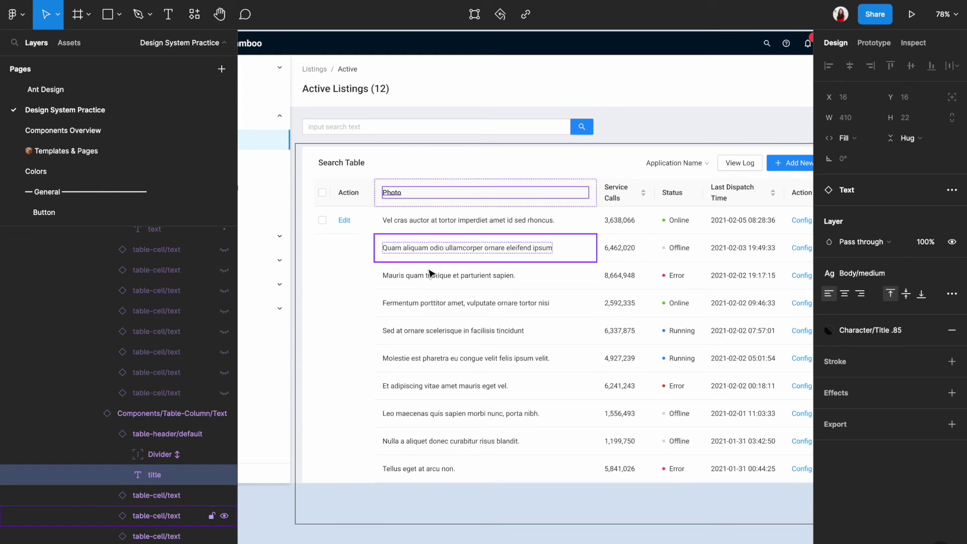
pyautogui.click(407, 541)
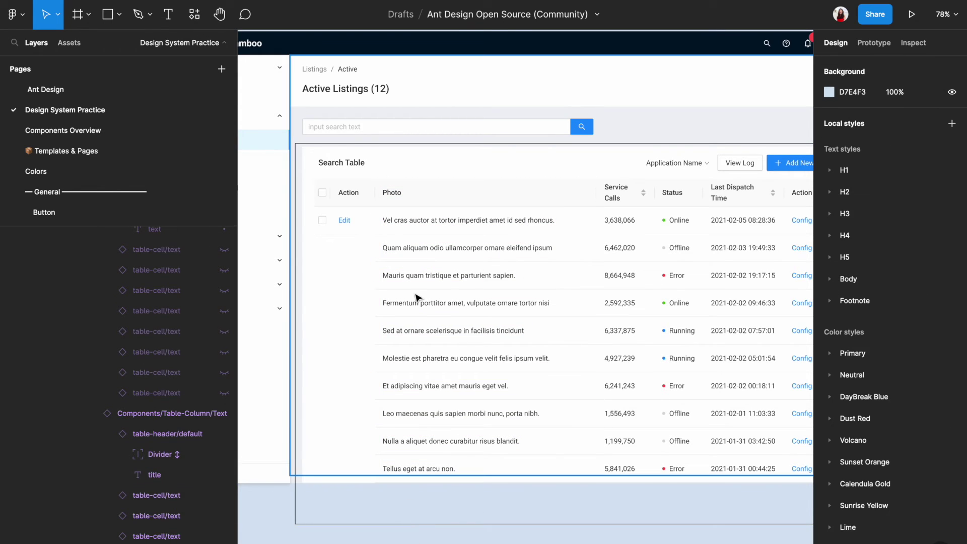
# Hide the Photo column cells from the second row downward
pyautogui.click(416, 250)
pyautogui.doubleClick(413, 249)
pyautogui.doubleClick(412, 249)
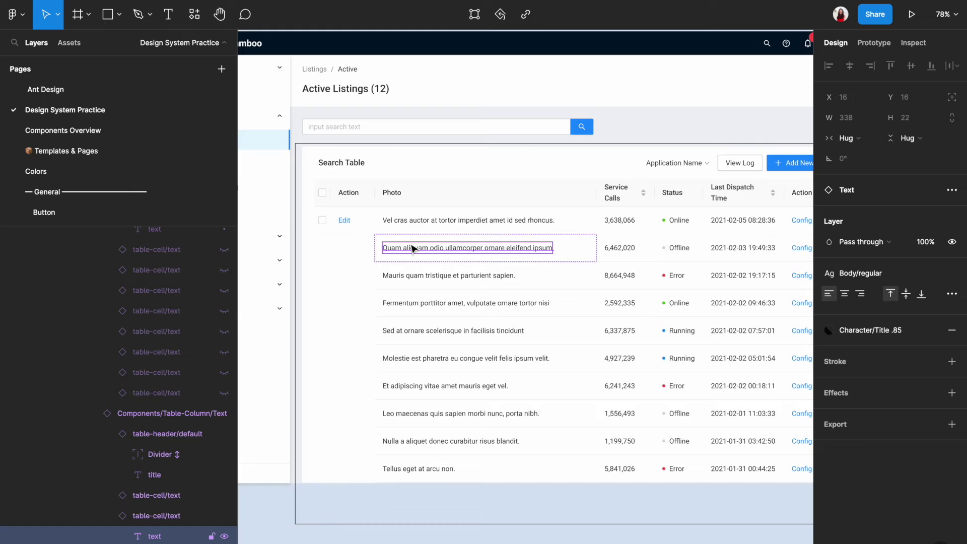
pyautogui.moveTo(442, 262); pyautogui.dragTo(399, 476)
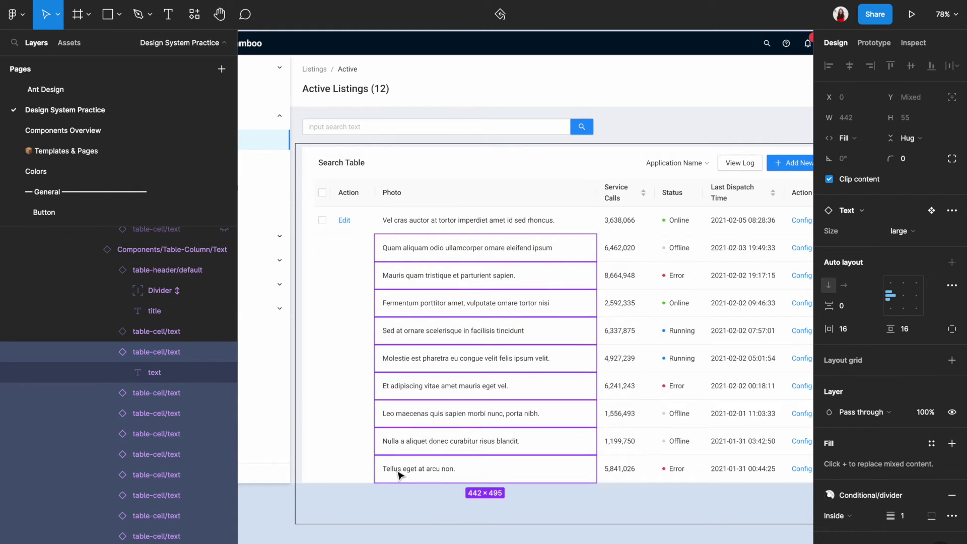
pyautogui.hotkey('ctrl', 'shift', 'h')
# Duplicate the Photo column
pyautogui.scroll(1, 383, 187)
pyautogui.click(492, 222)
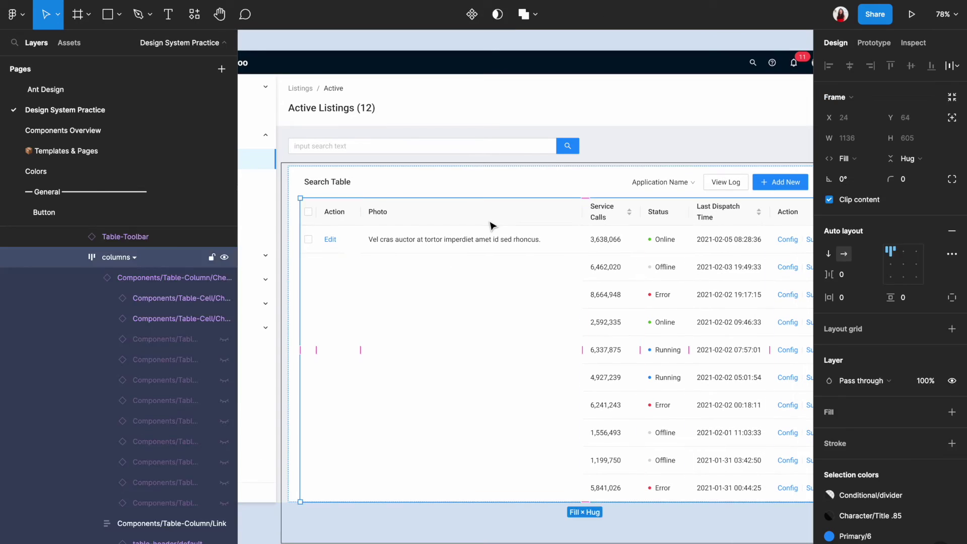
pyautogui.hotkey('ctrl', 'd')
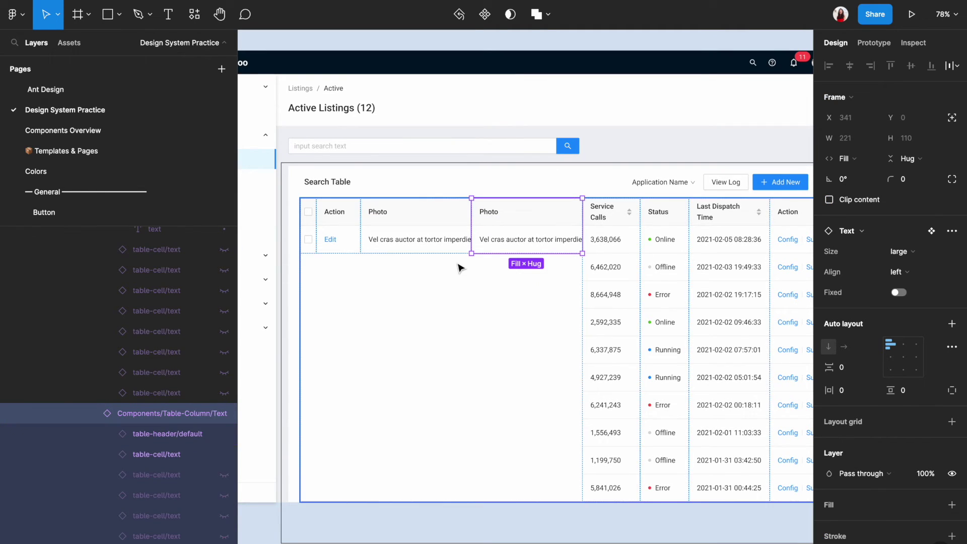
pyautogui.click(459, 269)
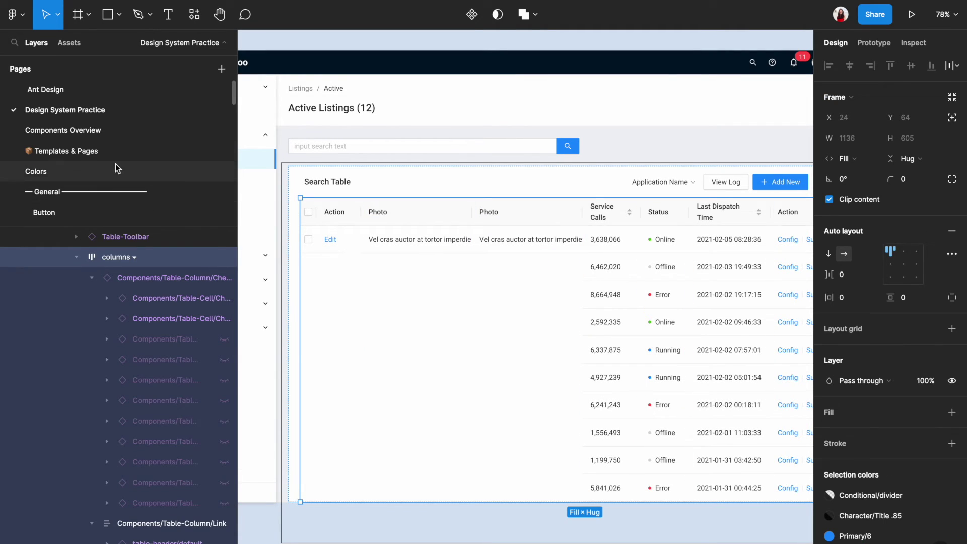
# Go from Components Overview to the Image component page to copy its 1:1 placeholder
pyautogui.click(103, 132)
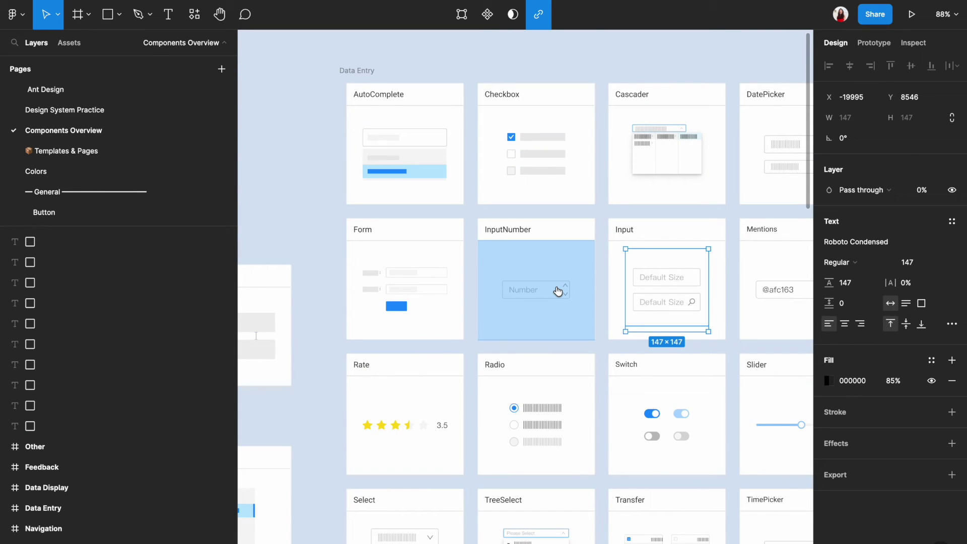
pyautogui.scroll(-5, 558, 289)
pyautogui.hscroll(-1, 558, 292)
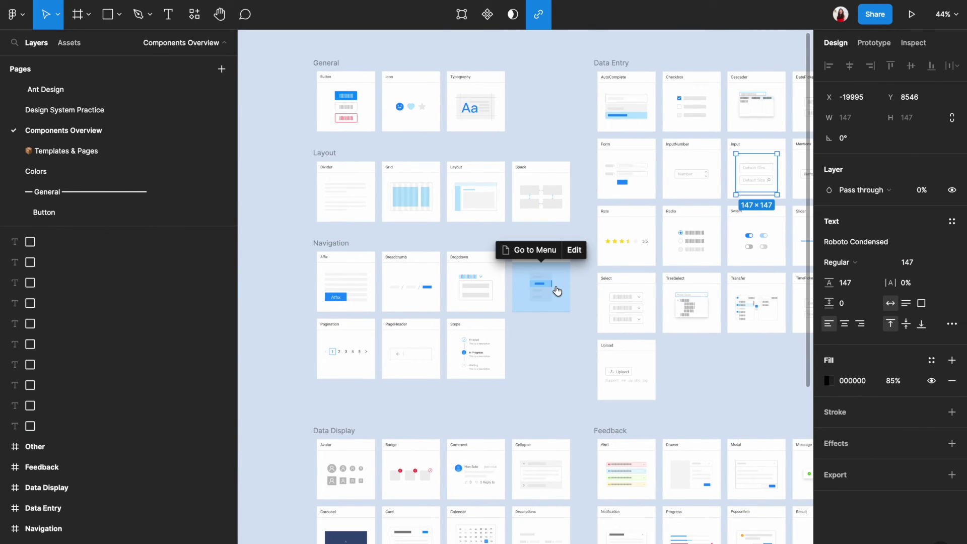
pyautogui.scroll(-6, 555, 287)
pyautogui.click(432, 305)
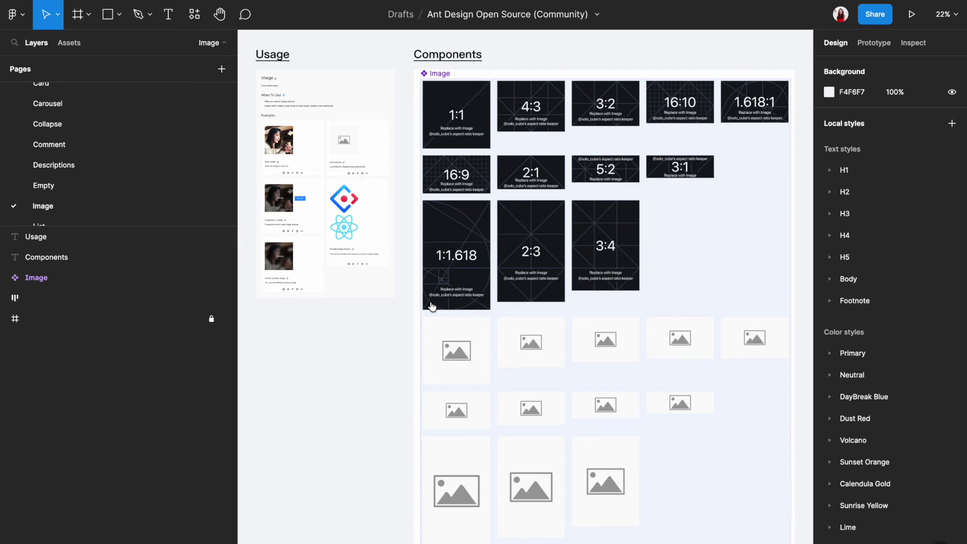
pyautogui.scroll(3, 132, 93)
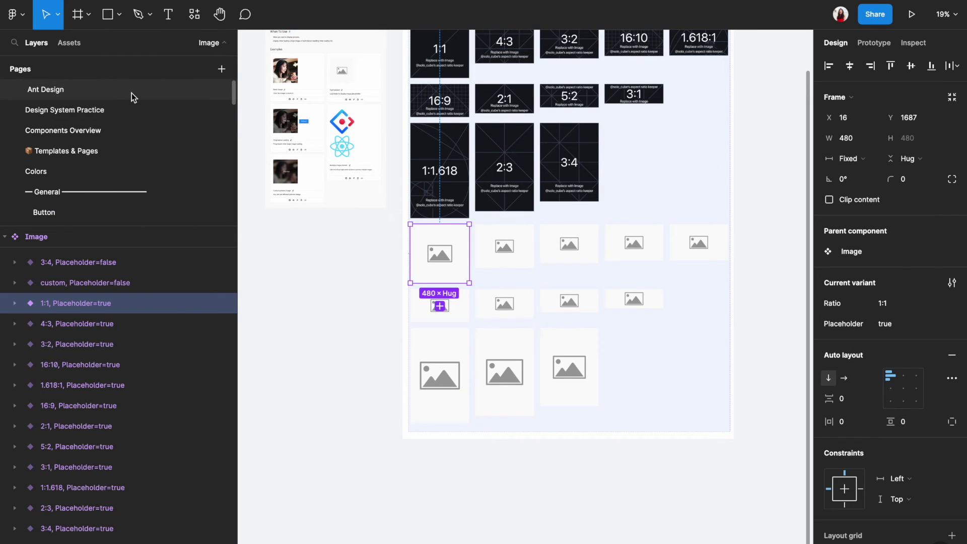
# Paste the image placeholder on Design System Practice and set its width to 100
pyautogui.click(109, 111)
pyautogui.scroll(-5, 382, 396)
pyautogui.click(374, 398)
pyautogui.hotkey('ctrl', 'v')
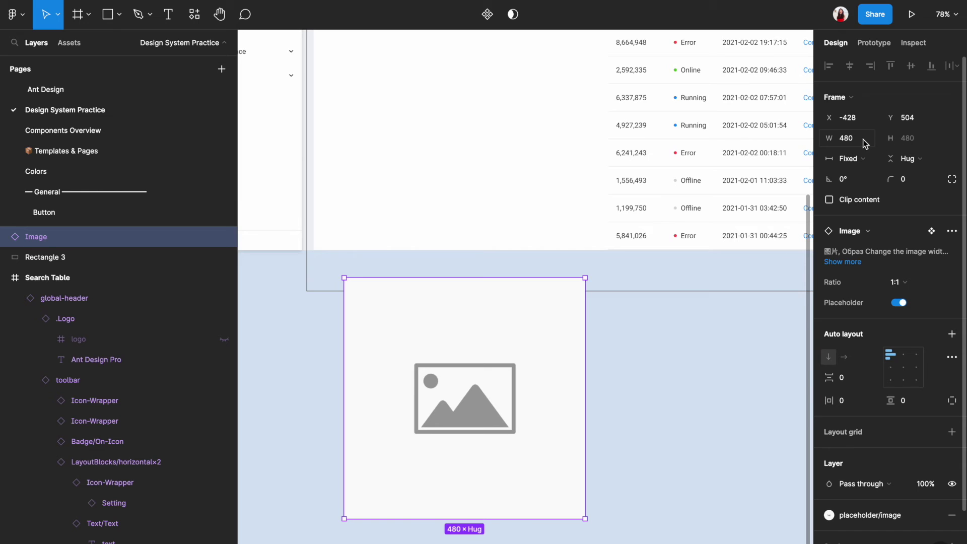
pyautogui.write('100')
pyautogui.press('Return')
pyautogui.click(400, 333)
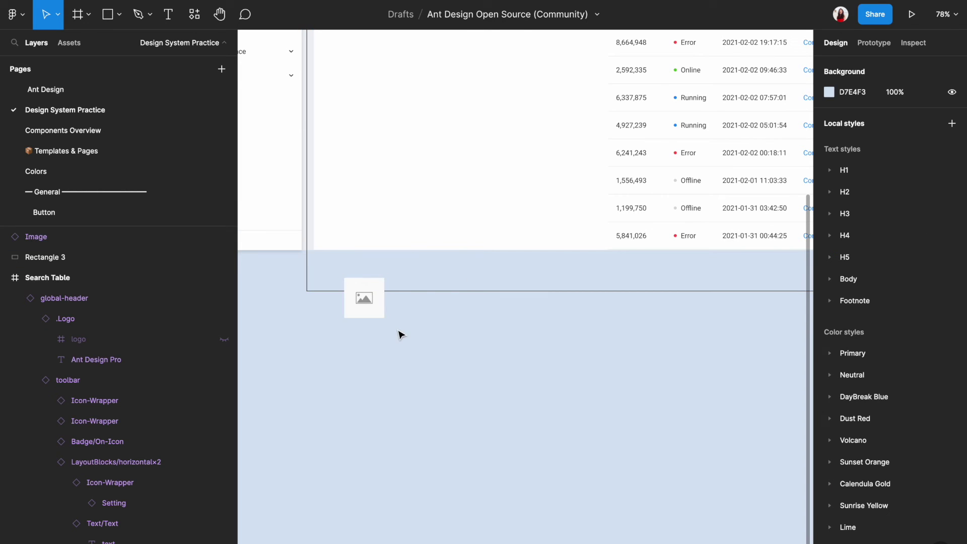
# Drag the placeholder toward the table, then delete it
pyautogui.scroll(-3, 375, 355)
pyautogui.moveTo(334, 439); pyautogui.dragTo(370, 543)
pyautogui.scroll(5, 367, 199)
pyautogui.scroll(-3, 382, 335)
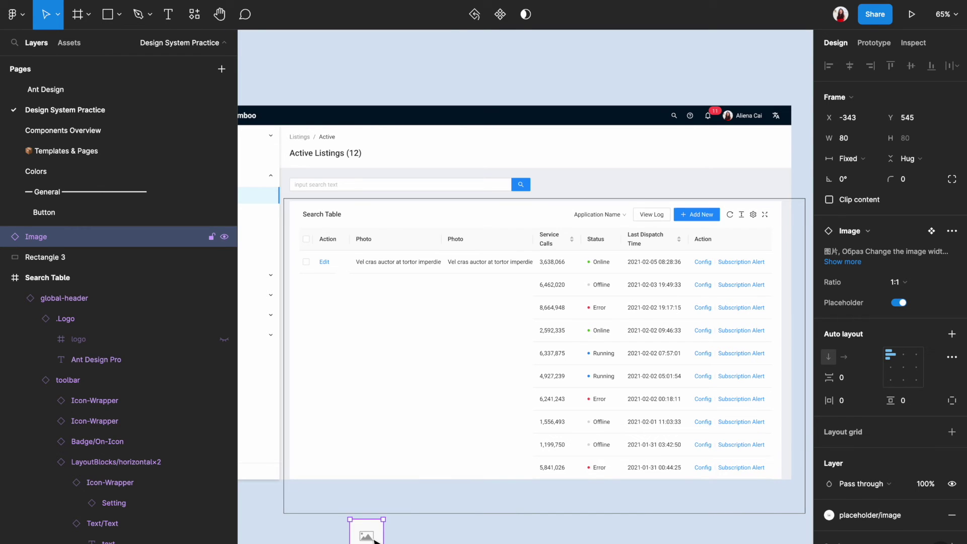
pyautogui.press('Delete')
pyautogui.scroll(3, 410, 274)
pyautogui.click(410, 274)
# Detach the first Photo cell, paste the image placeholder into it, and delete its text
pyautogui.doubleClick(410, 273)
pyautogui.doubleClick(413, 274)
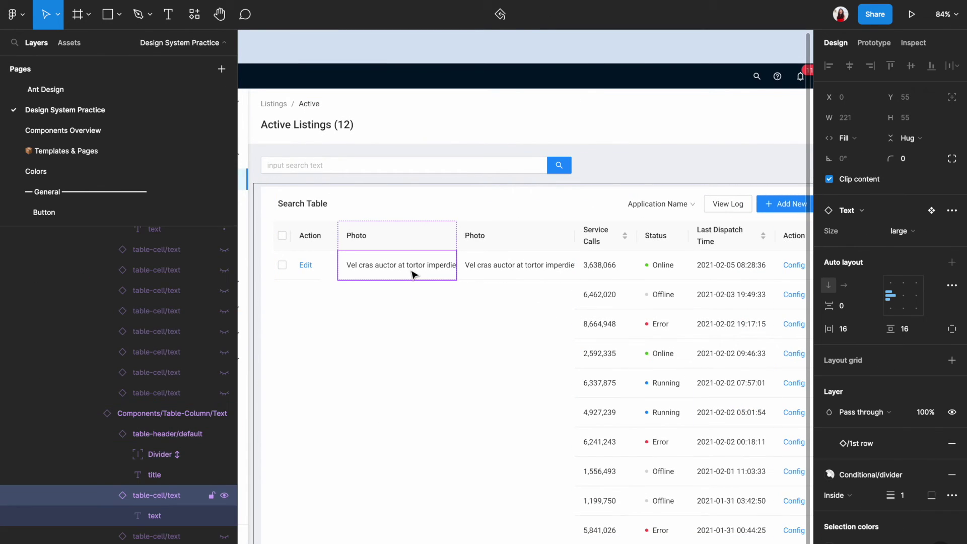
pyautogui.scroll(-4, 156, 279)
pyautogui.press('super+alt+b')
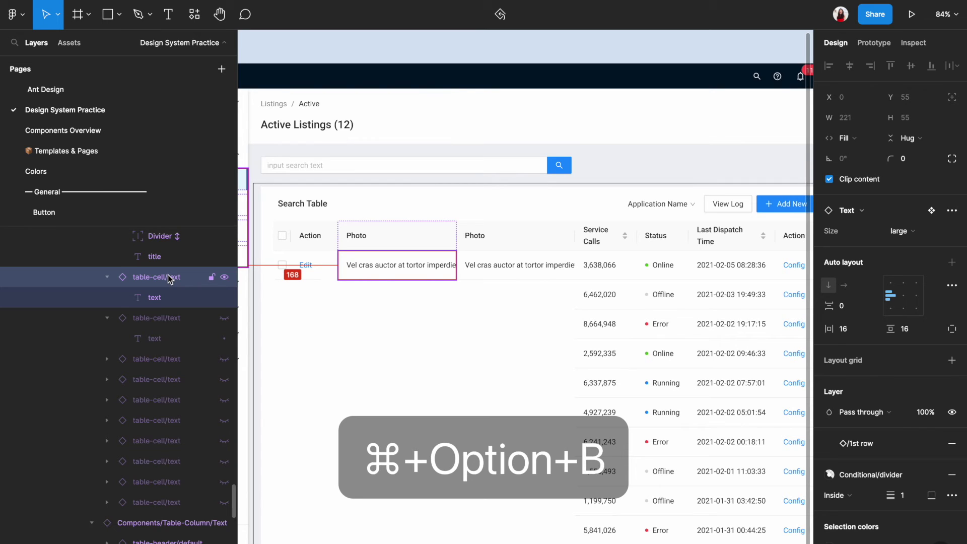
pyautogui.press('super+alt+b')
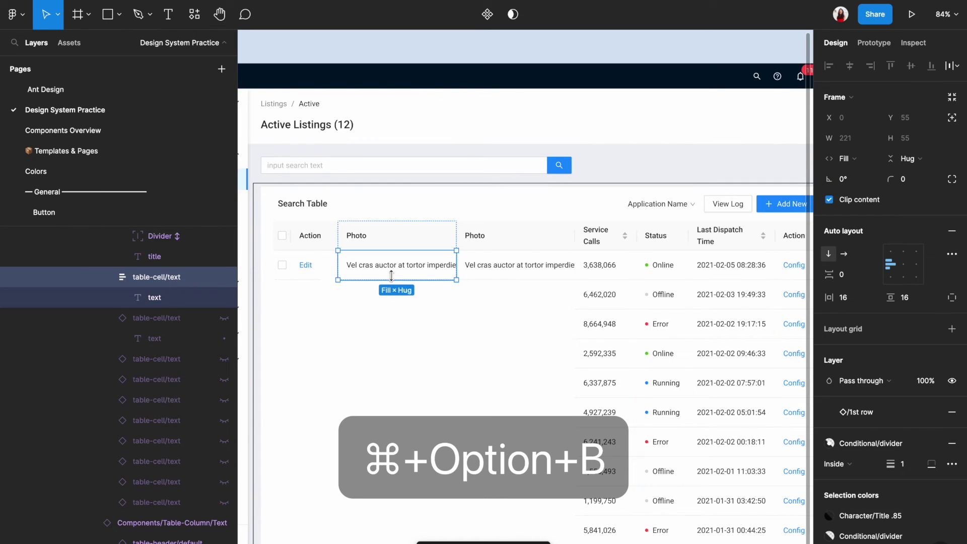
pyautogui.press('Return')
pyautogui.press('Escape')
pyautogui.press('super+v')
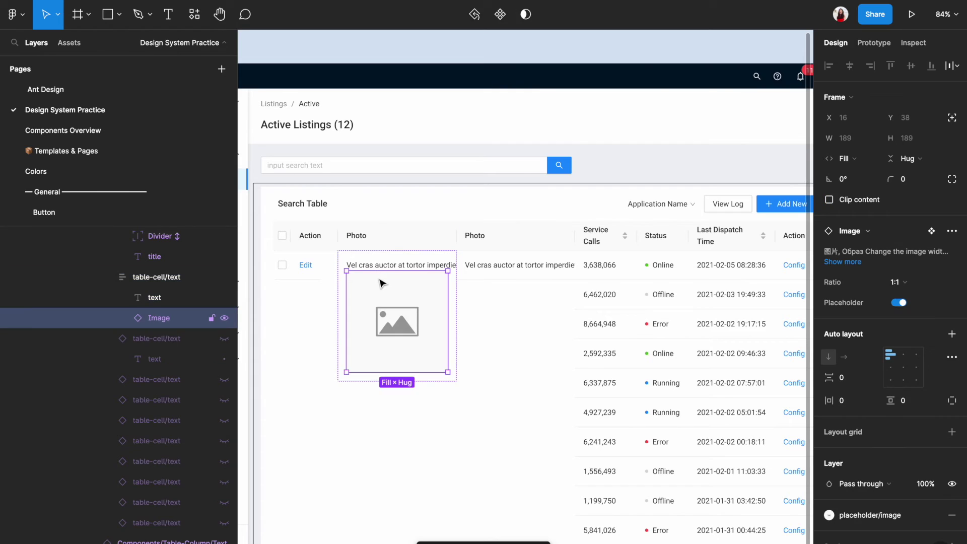
pyautogui.click(394, 268)
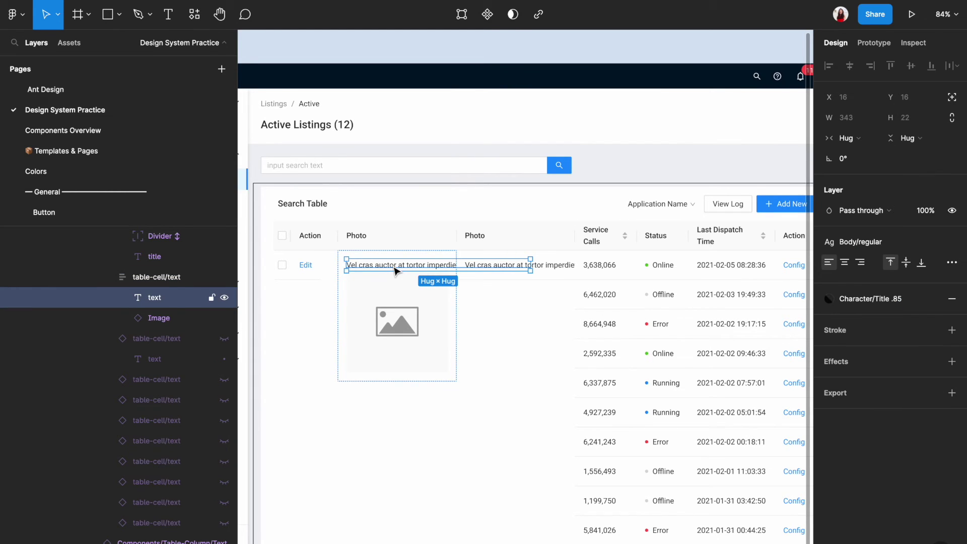
pyautogui.press('Delete')
# Resize the image placeholder in the first Photo cell to 80×80
pyautogui.click(400, 298)
pyautogui.doubleClick(402, 297)
pyautogui.doubleClick(403, 296)
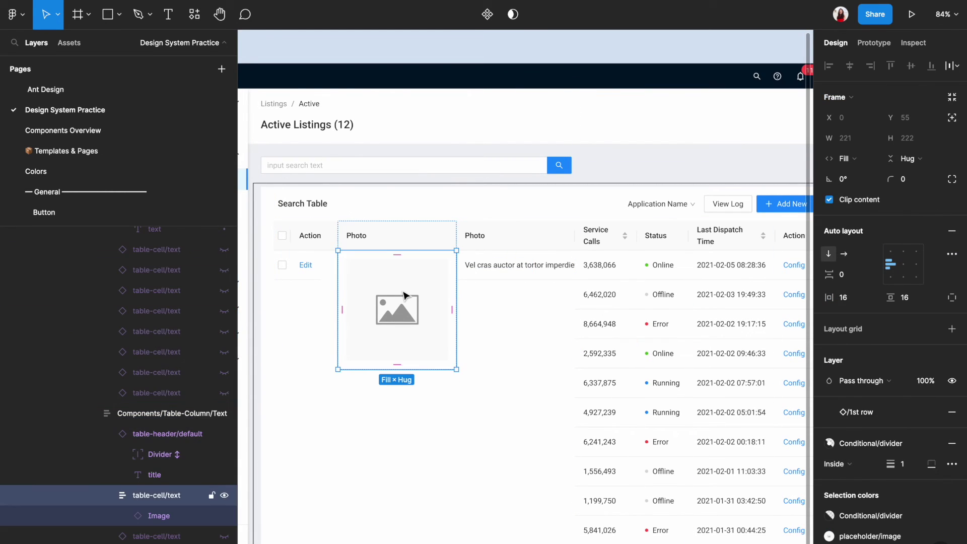
pyautogui.doubleClick(403, 296)
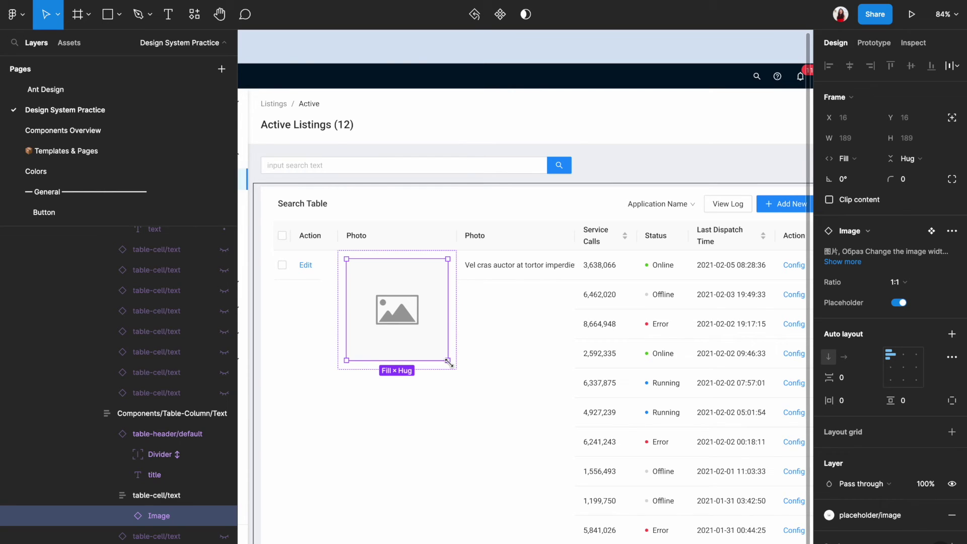
pyautogui.moveTo(448, 361); pyautogui.dragTo(373, 303)
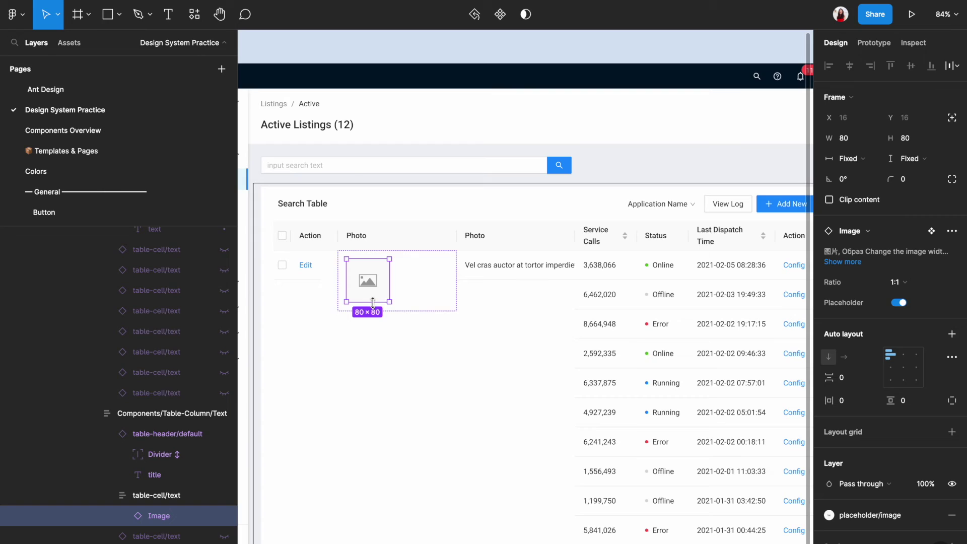
# Set the Photo column's width to Hug contents
pyautogui.click(400, 246)
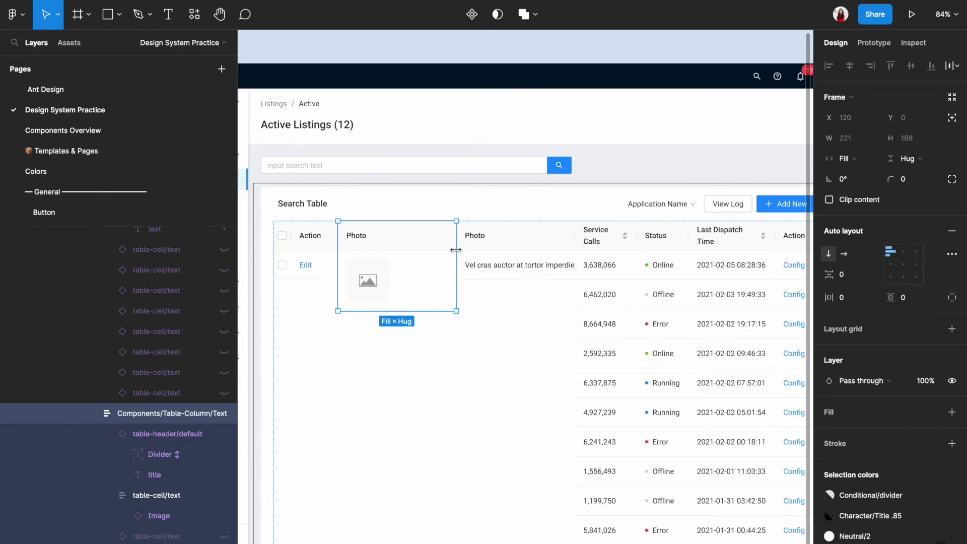
pyautogui.moveTo(421, 249); pyautogui.dragTo(399, 252)
pyautogui.click(847, 159)
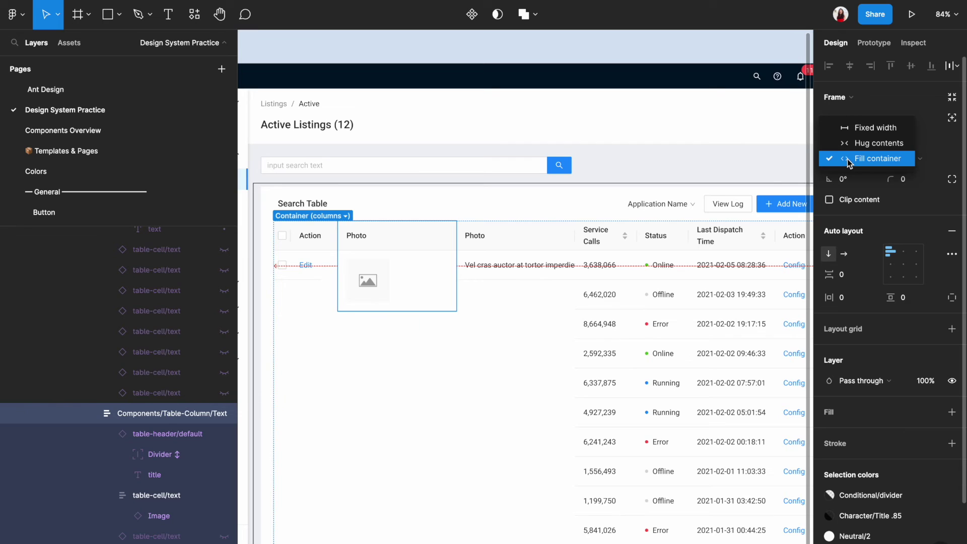
pyautogui.click(848, 145)
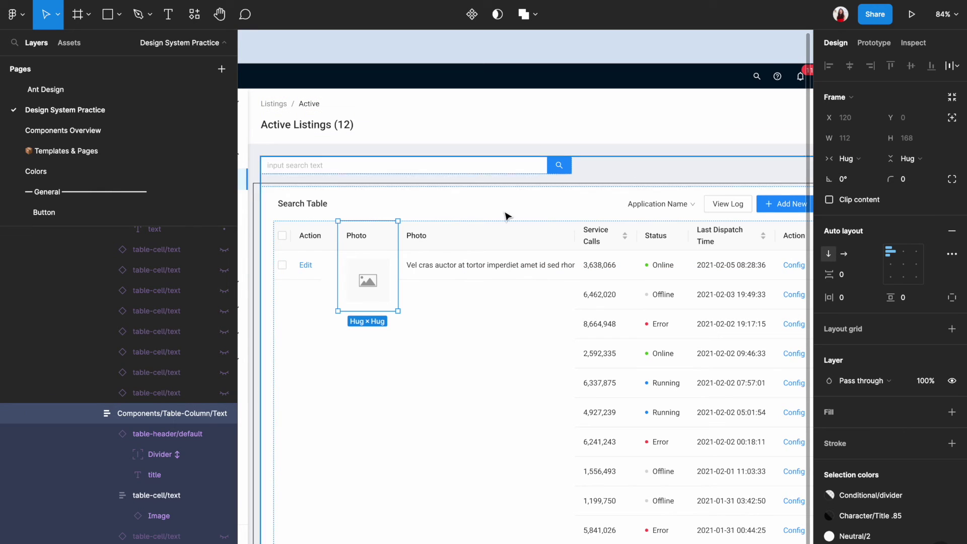
# Stretch the first-row Edit cell to 112 tall to match the photo row
pyautogui.click(385, 348)
pyautogui.scroll(-3, 384, 347)
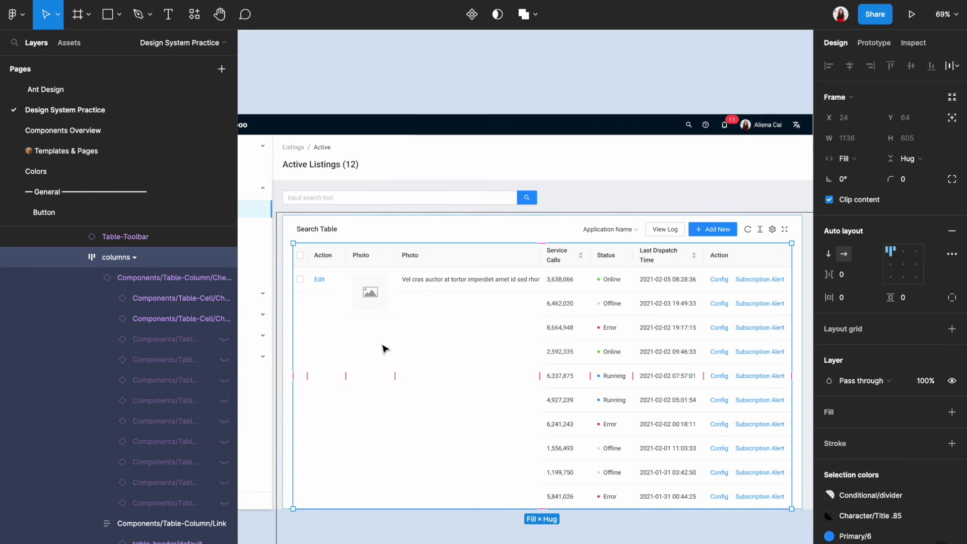
pyautogui.click(393, 509)
pyautogui.scroll(5, 300, 283)
pyautogui.click(331, 277)
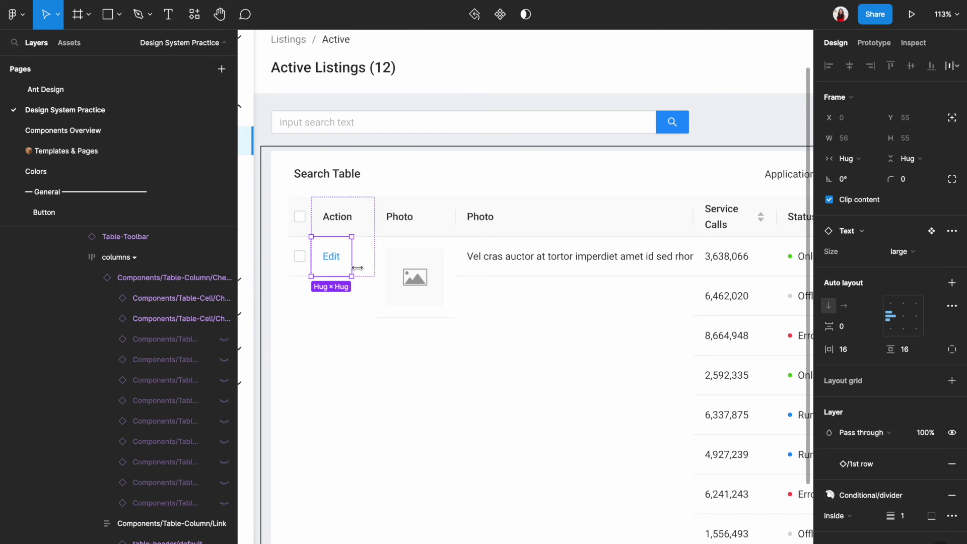
pyautogui.moveTo(341, 306); pyautogui.dragTo(342, 318)
# Match the first-row Action column and checkbox cell to the new row height
pyautogui.scroll(5, 341, 317)
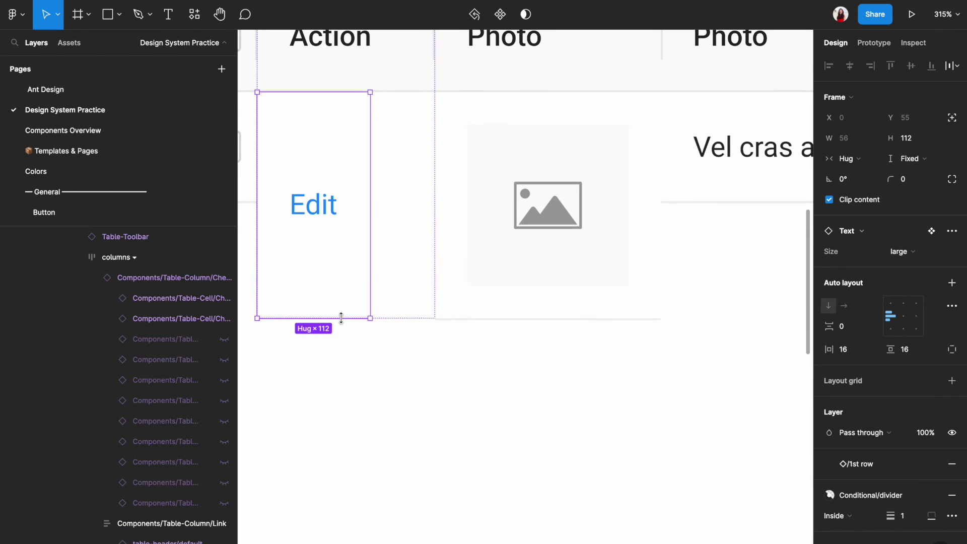
pyautogui.click(507, 278)
pyautogui.click(351, 314)
pyautogui.scroll(1, 352, 319)
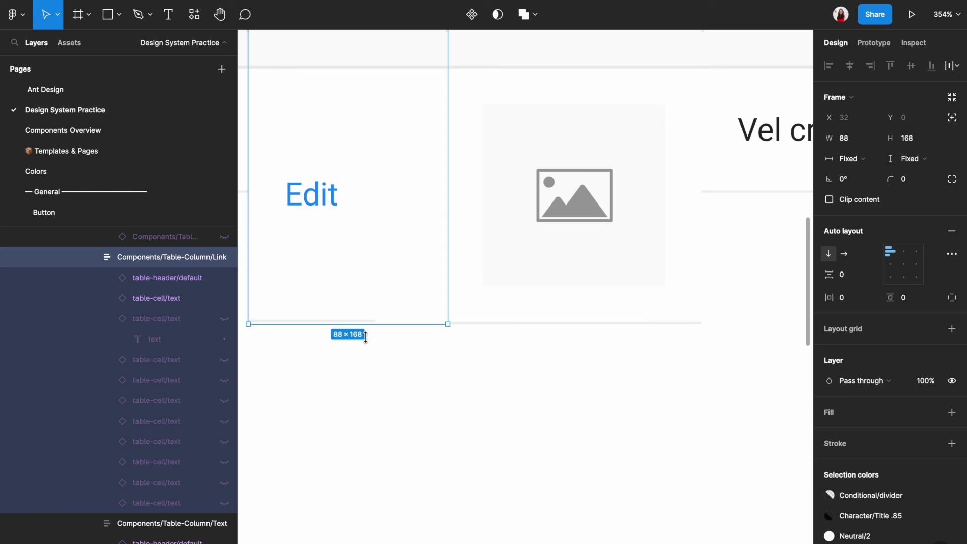
pyautogui.click(363, 321)
pyautogui.scroll(3, 363, 325)
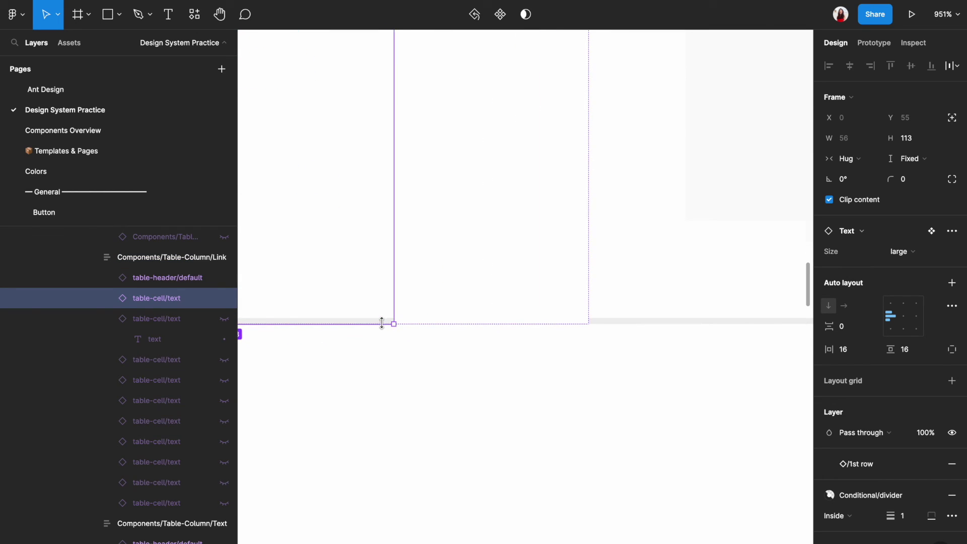
pyautogui.scroll(-3, 382, 322)
pyautogui.click(464, 350)
pyautogui.scroll(-3, 464, 351)
pyautogui.click(395, 240)
pyautogui.scroll(4, 391, 267)
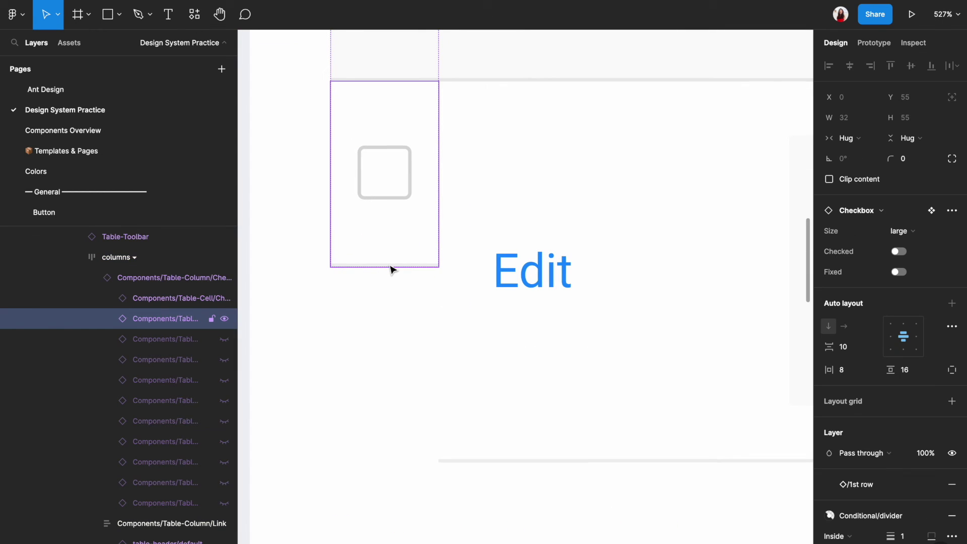
pyautogui.scroll(-10, 403, 252)
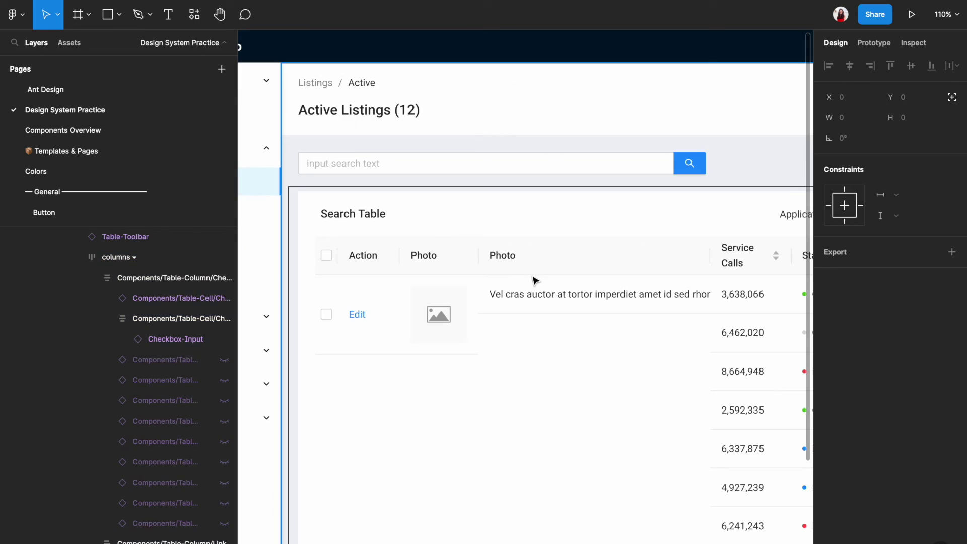
# Set the second column's header and first-row text to 'Product name'
pyautogui.click(514, 262)
pyautogui.doubleClick(513, 262)
pyautogui.doubleClick(513, 262)
pyautogui.write('Product name')
pyautogui.doubleClick(554, 294)
pyautogui.write('Product name')
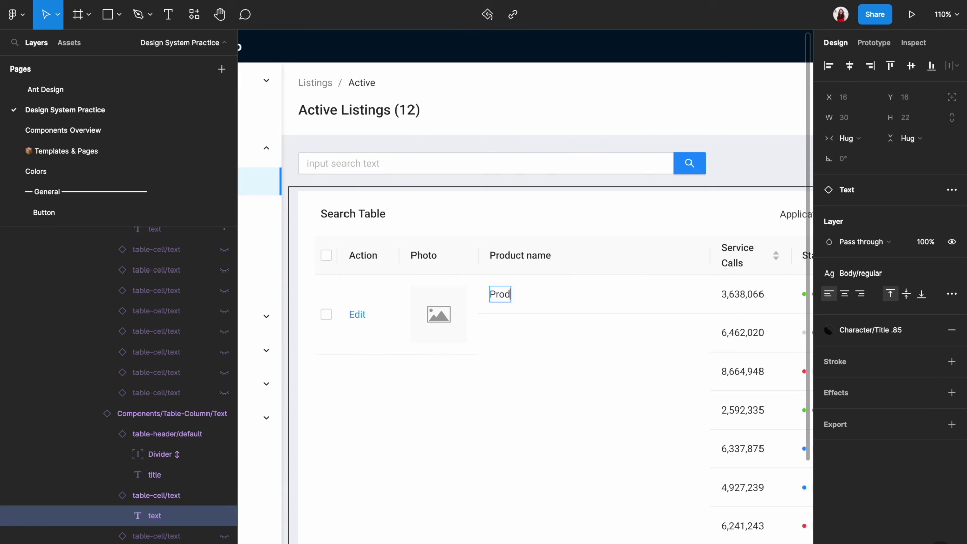
pyautogui.press('Escape')
# Detach the first-row Product name cell from its component
pyautogui.rightClick(561, 312)
pyautogui.click(596, 474)
pyautogui.scroll(5, 492, 324)
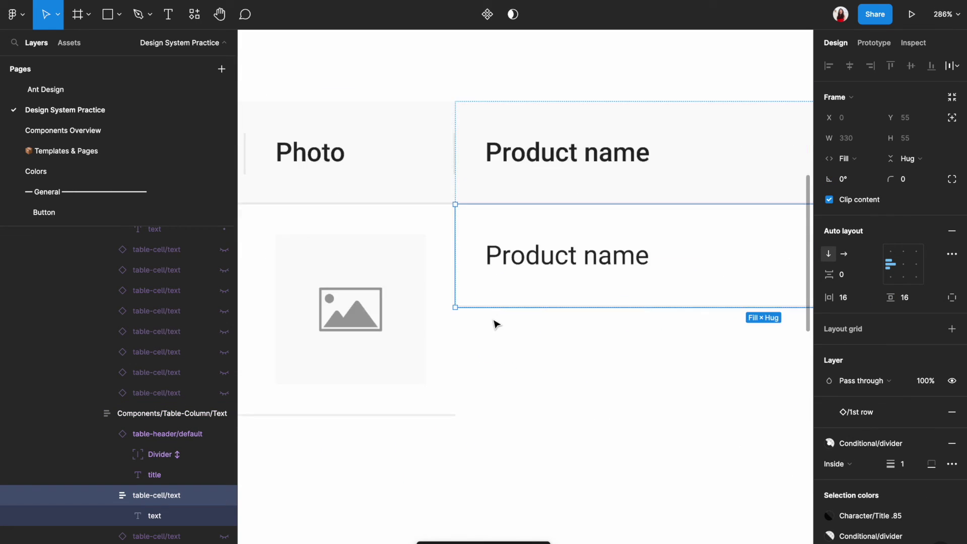
pyautogui.scroll(-6, 489, 447)
pyautogui.scroll(2, 486, 456)
# Rename the next header to 'Price' and give its first-row cell a $ price
pyautogui.doubleClick(571, 324)
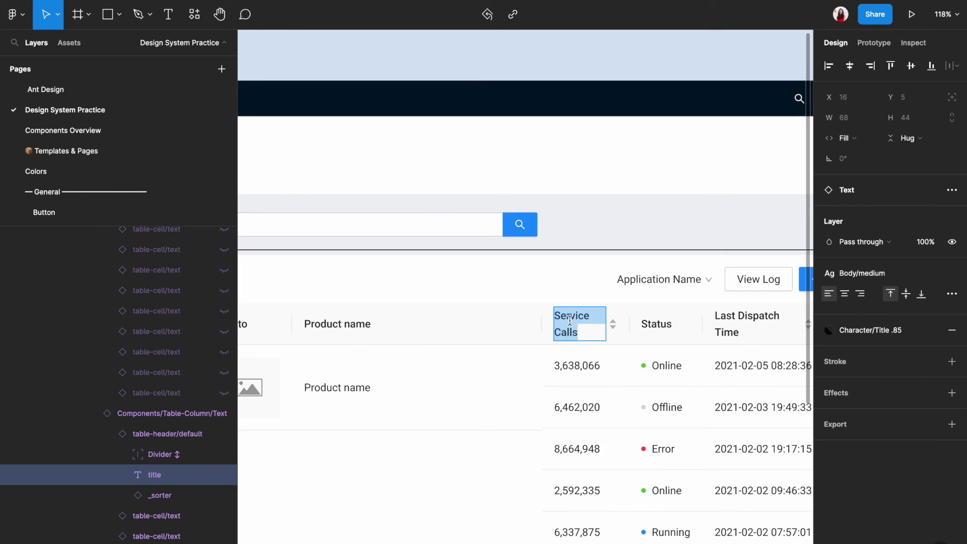
pyautogui.write('Price')
pyautogui.doubleClick(577, 366)
pyautogui.write('$49.00')
pyautogui.press('Escape')
pyautogui.hscroll(3, 520, 372)
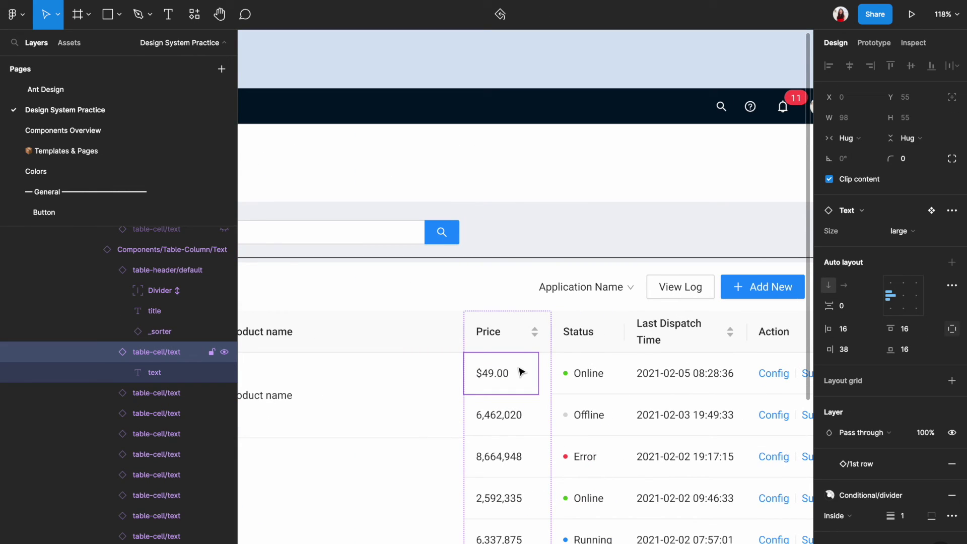
pyautogui.press('Escape')
# Stretch the $49.00 cell to 113 tall to match the row
pyautogui.rightClick(520, 376)
pyautogui.press('Escape')
pyautogui.press('Escape')
pyautogui.scroll(3, 520, 429)
pyautogui.click(526, 365)
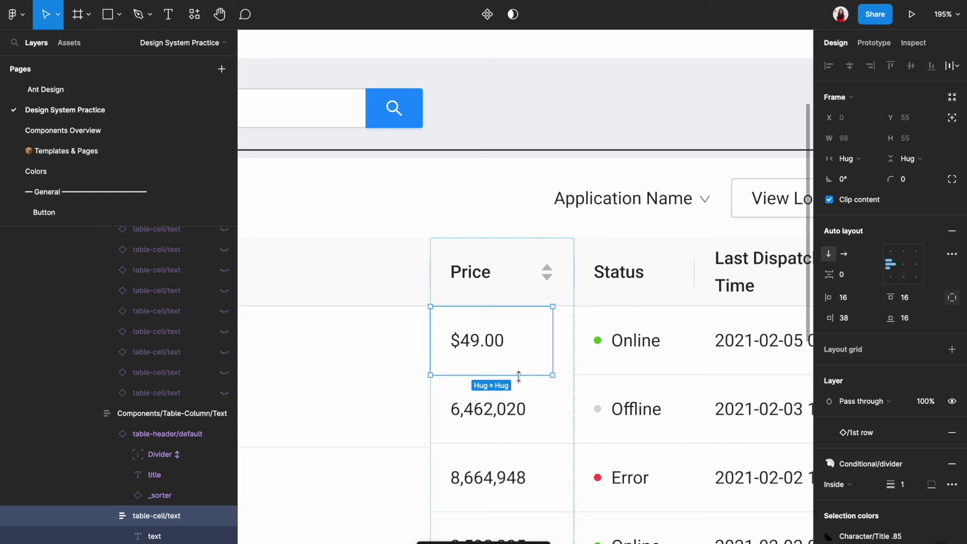
pyautogui.moveTo(526, 372); pyautogui.dragTo(526, 447)
pyautogui.scroll(4, 548, 413)
pyautogui.scroll(-5, 586, 413)
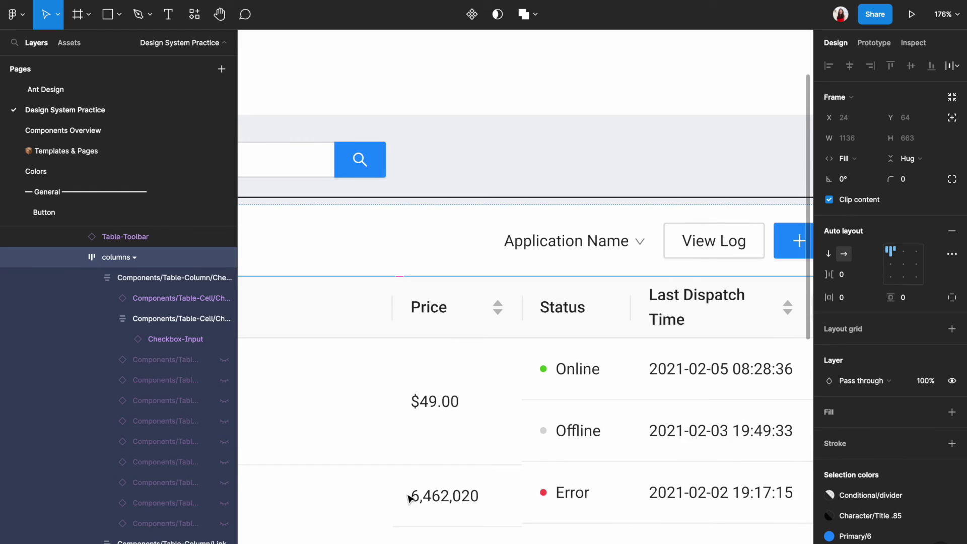
# Change the first-row status label to 'Active'
pyautogui.doubleClick(481, 346)
pyautogui.write('Active')
pyautogui.rightClick(491, 360)
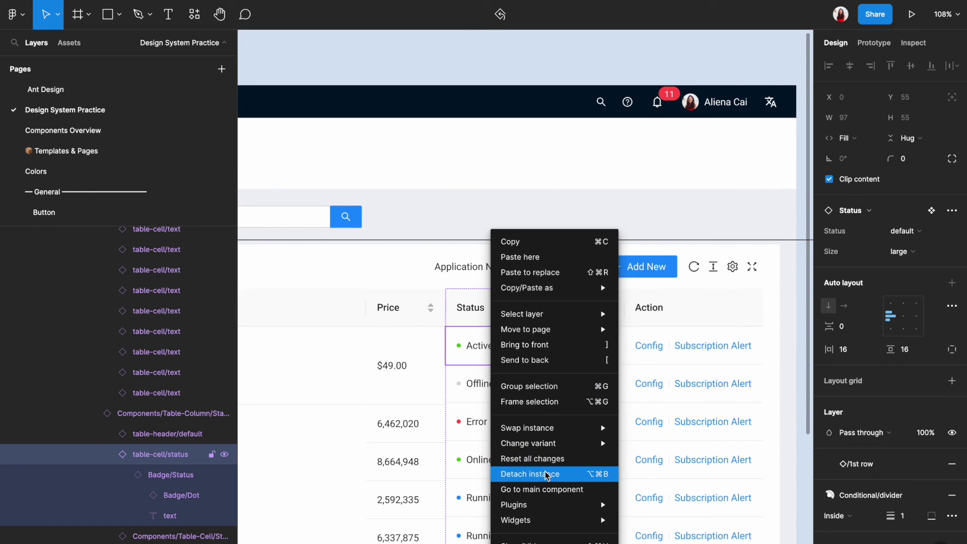
pyautogui.press('Escape')
pyautogui.scroll(12, 468, 358)
pyautogui.scroll(-15, 346, 462)
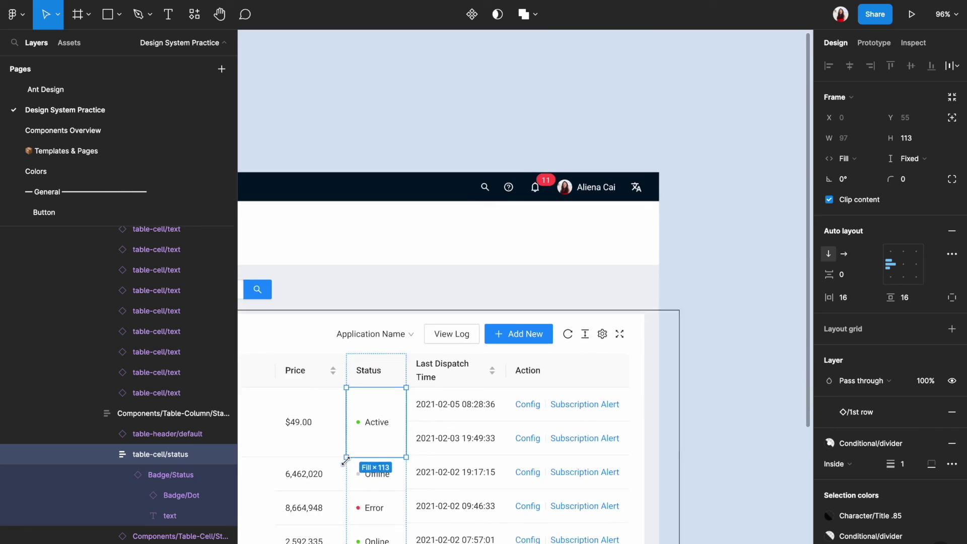
# Replace the Last Dispatch Time header text with 'Start date'
pyautogui.doubleClick(496, 326)
pyautogui.doubleClick(494, 328)
pyautogui.write('Sa')
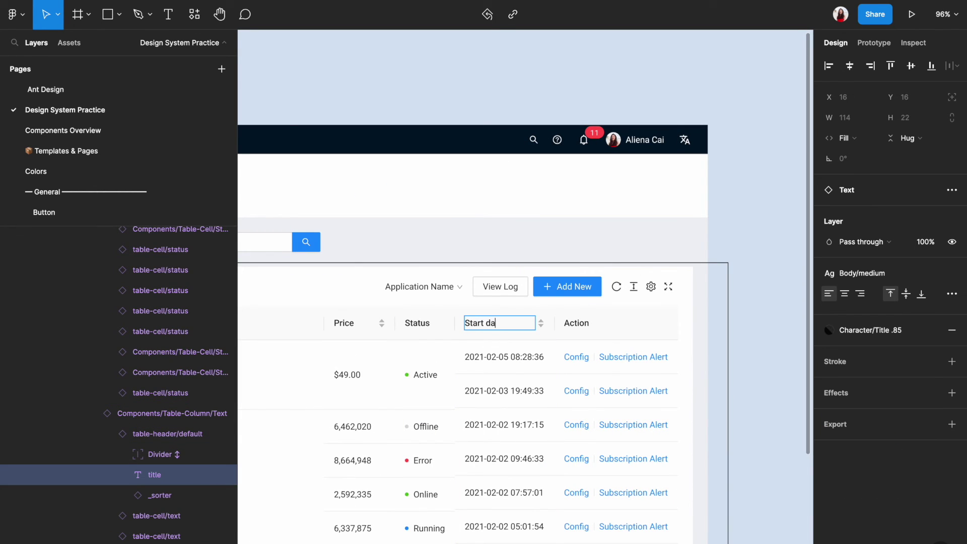
pyautogui.write('te')
pyautogui.click(504, 357)
pyautogui.rightClick(497, 359)
pyautogui.press('Escape')
pyautogui.scroll(8, 486, 498)
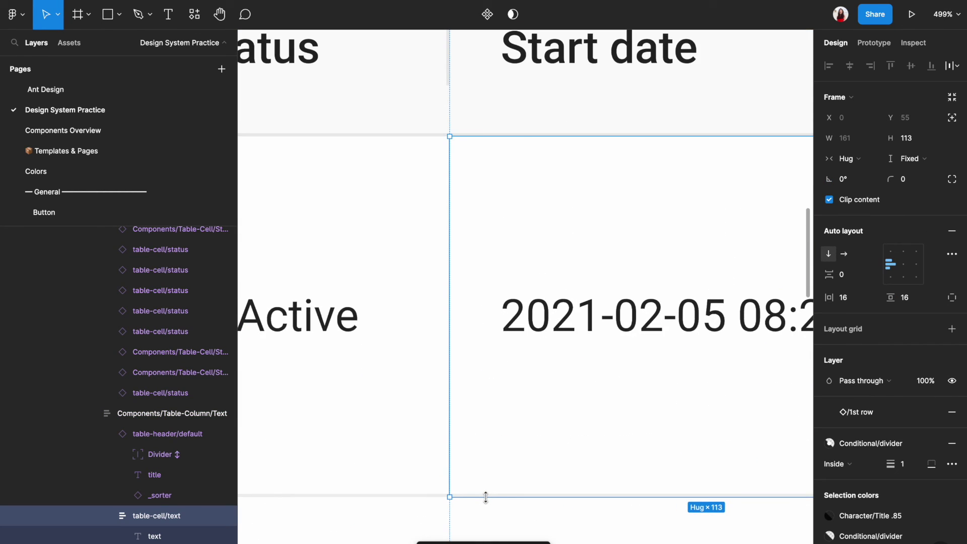
pyautogui.scroll(-10, 486, 498)
# Delete the extra Price, Status and Start date cells below the first row
pyautogui.scroll(4, 503, 300)
pyautogui.click(503, 300)
pyautogui.click(533, 308)
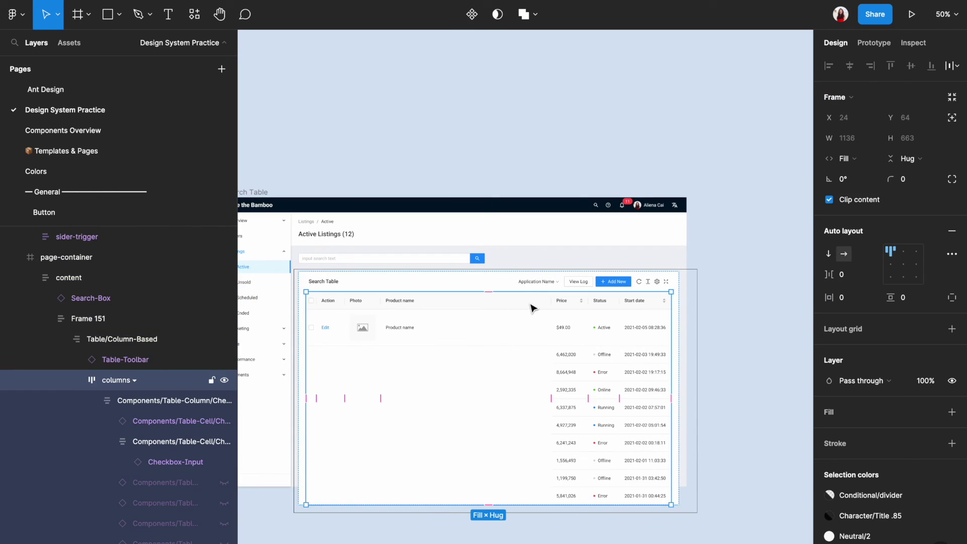
pyautogui.click(534, 308)
pyautogui.moveTo(426, 346); pyautogui.dragTo(442, 456)
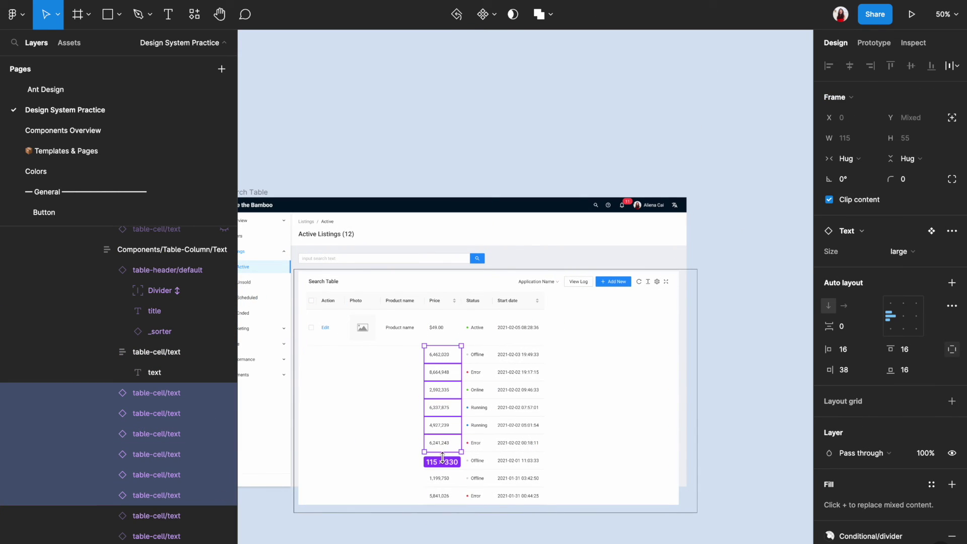
pyautogui.press('Delete')
pyautogui.click(483, 358)
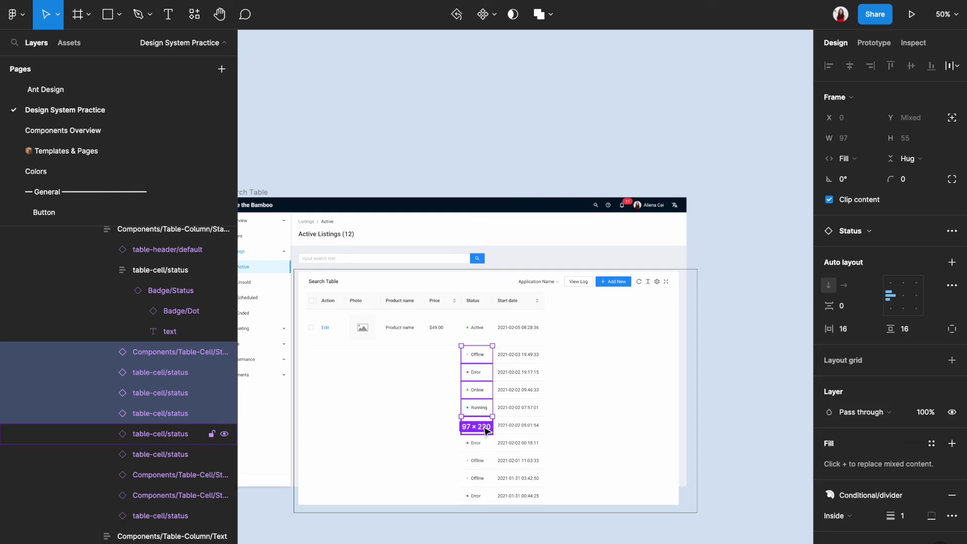
pyautogui.press('Escape')
pyautogui.click(514, 363)
pyautogui.doubleClick(514, 354)
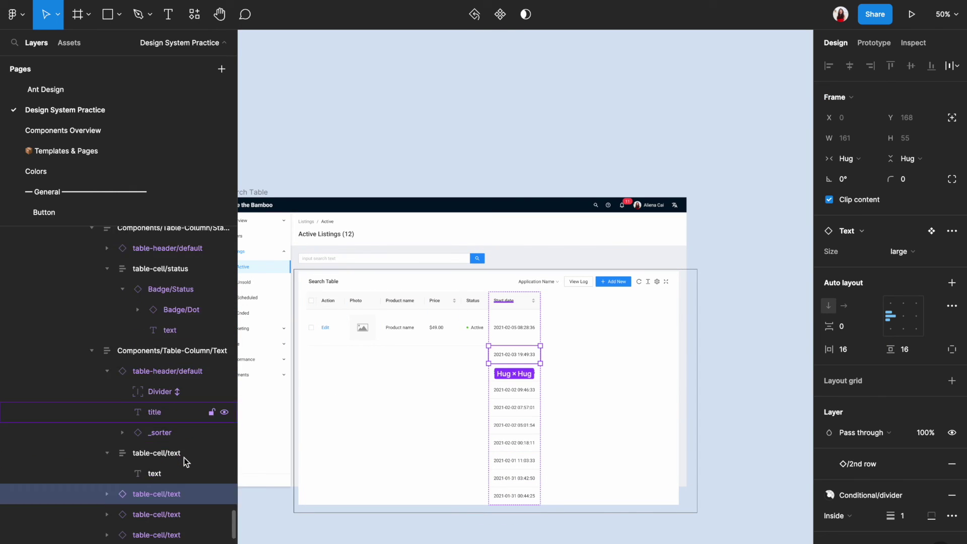
pyautogui.scroll(-3, 183, 457)
pyautogui.keyDown('shift'); pyautogui.click(159, 494); pyautogui.keyUp('shift')
pyautogui.press('Delete')
pyautogui.scroll(3, 403, 262)
# Widen the Product name, Price, Status and Start date columns
pyautogui.click(409, 315)
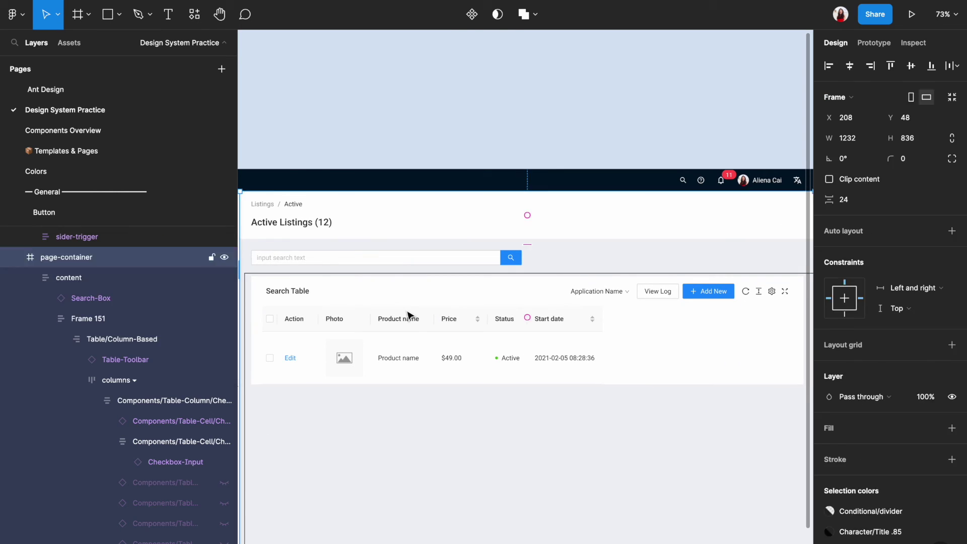
pyautogui.keyDown('ctrl'); pyautogui.click(409, 315); pyautogui.keyUp('ctrl')
pyautogui.click(409, 322)
pyautogui.moveTo(434, 330); pyautogui.dragTo(616, 329)
pyautogui.click(494, 330)
pyautogui.click(574, 330)
pyautogui.click(650, 343)
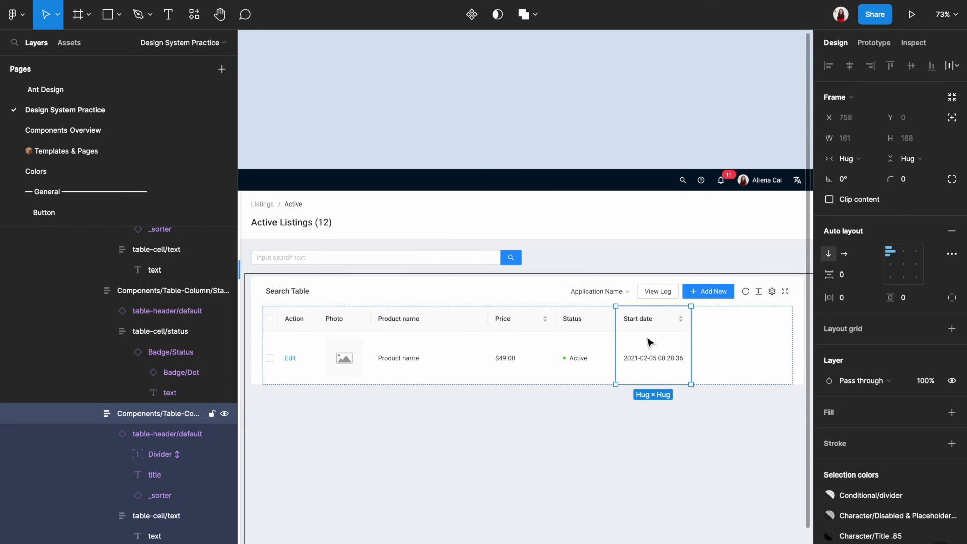
pyautogui.click(713, 432)
pyautogui.scroll(-2, 712, 432)
pyautogui.scroll(-1, 456, 372)
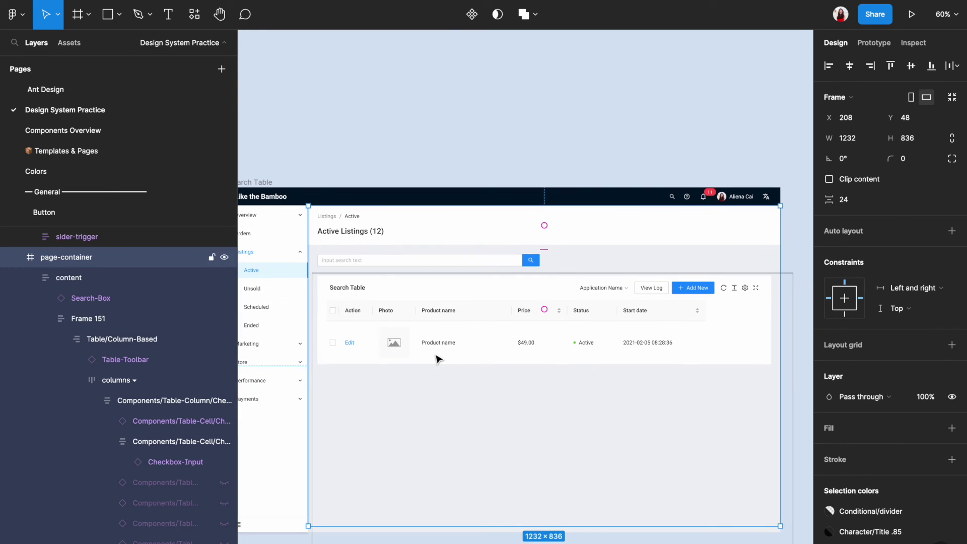
# Duplicate the first-row checkbox, Edit and photo cells down into five rows
pyautogui.keyDown('ctrl'); pyautogui.click(335, 355); pyautogui.keyUp('ctrl')
pyautogui.hotkey('ctrl', 'd')
pyautogui.hotkey('ctrl', 'd')
pyautogui.hotkey('ctrl', 'd')
pyautogui.hotkey('ctrl', 'd')
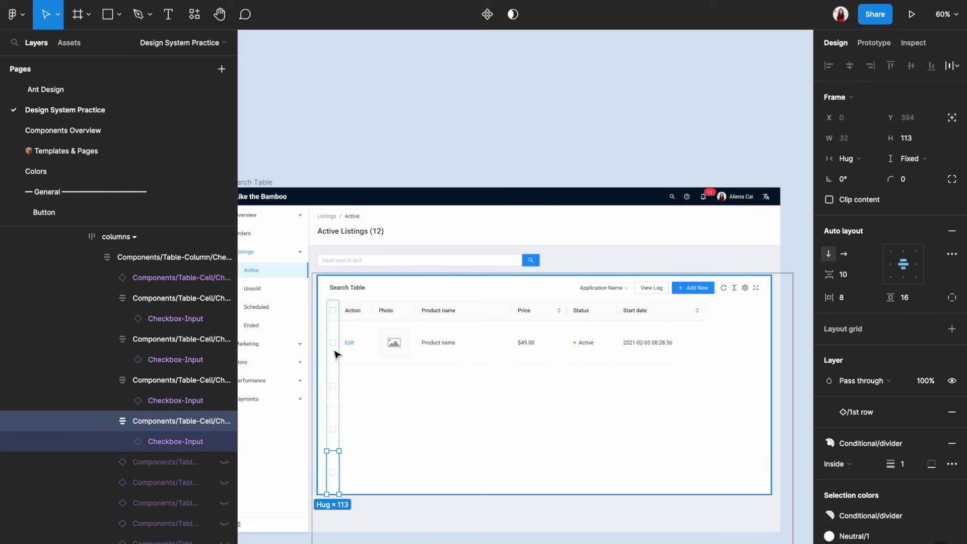
pyautogui.click(364, 348)
pyautogui.keyDown('ctrl'); pyautogui.click(363, 348); pyautogui.keyUp('ctrl')
pyautogui.hotkey('ctrl', 'd')
pyautogui.hotkey('ctrl', 'd')
pyautogui.hotkey('ctrl', 'd')
pyautogui.hotkey('ctrl', 'd')
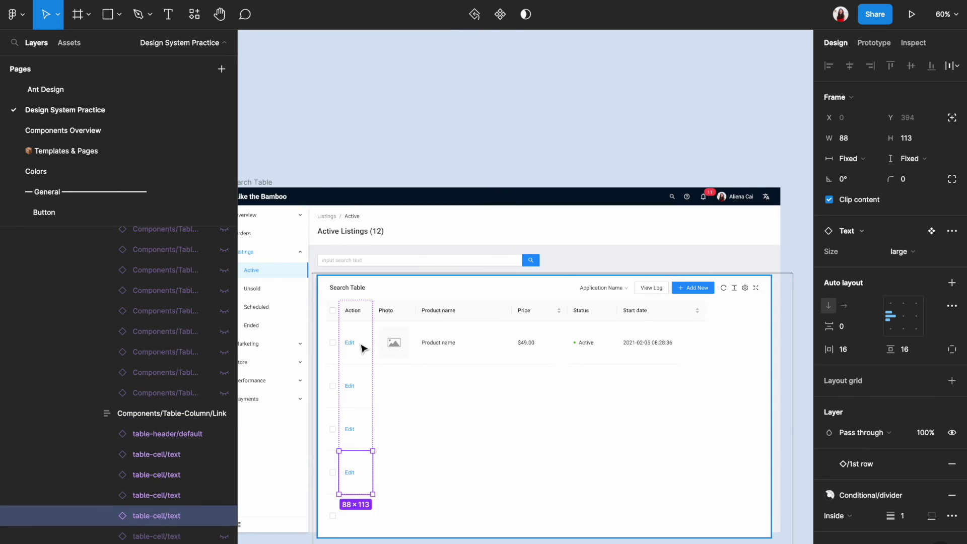
pyautogui.click(393, 349)
pyautogui.keyDown('ctrl'); pyautogui.click(394, 349); pyautogui.keyUp('ctrl')
pyautogui.hotkey('ctrl', 'd')
pyautogui.hotkey('ctrl', 'd')
pyautogui.hotkey('ctrl', 'd')
pyautogui.hotkey('ctrl', 'd')
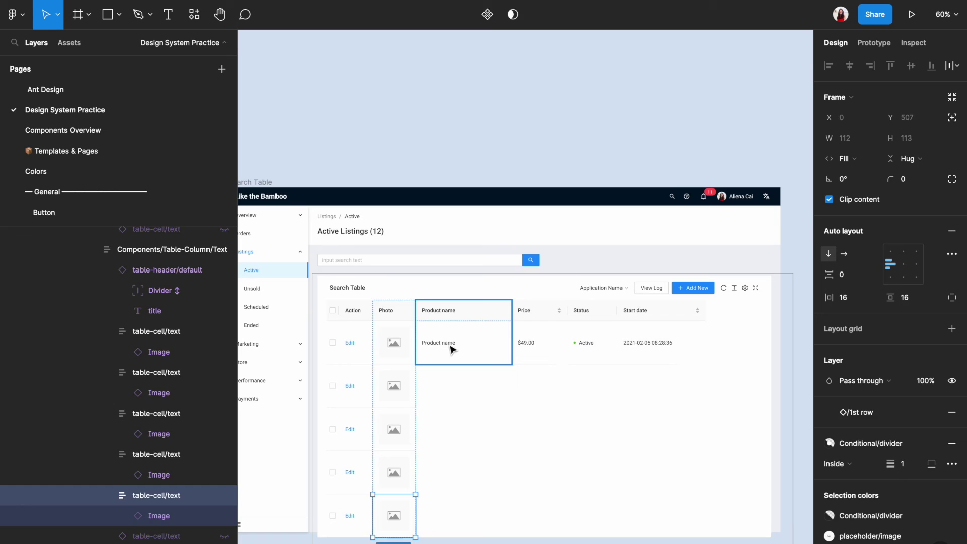
pyautogui.click(452, 346)
pyautogui.keyDown('ctrl'); pyautogui.click(452, 347); pyautogui.keyUp('ctrl')
pyautogui.hotkey('ctrl', 'd')
pyautogui.hotkey('ctrl', 'd')
pyautogui.hotkey('ctrl', 'd')
pyautogui.hotkey('ctrl', 'd')
pyautogui.scroll(-2, 504, 328)
pyautogui.click(551, 319)
pyautogui.keyDown('ctrl'); pyautogui.click(552, 318); pyautogui.keyUp('ctrl')
pyautogui.hotkey('ctrl', 'd')
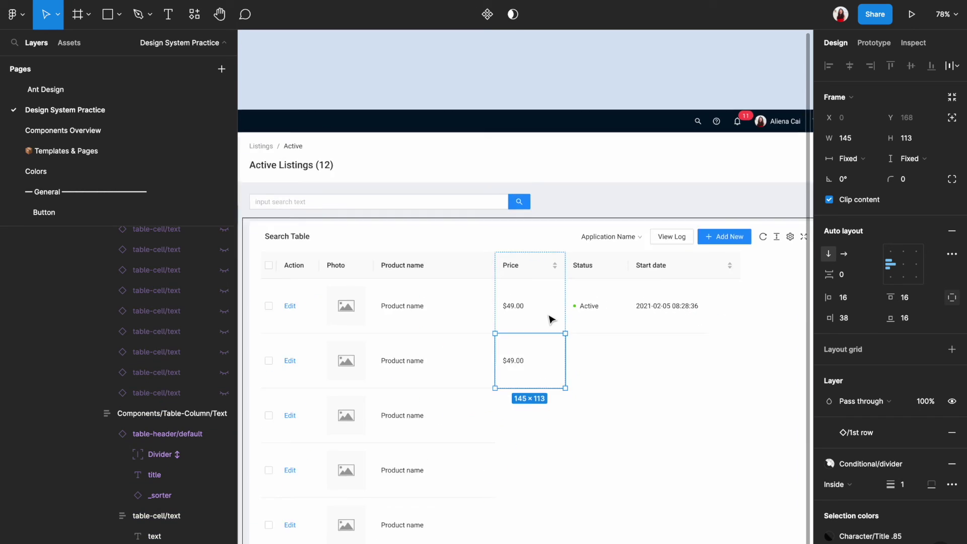
pyautogui.hotkey('ctrl', 'd')
pyautogui.hotkey('ctrl', 'd')
pyautogui.hotkey('ctrl', 'd')
pyautogui.keyDown('ctrl'); pyautogui.click(578, 308); pyautogui.keyUp('ctrl')
pyautogui.hotkey('ctrl', 'd')
pyautogui.hotkey('ctrl', 'd')
pyautogui.hotkey('ctrl', 'd')
pyautogui.hotkey('ctrl', 'd')
pyautogui.scroll(-1, 579, 308)
pyautogui.keyDown('ctrl'); pyautogui.click(624, 306); pyautogui.keyUp('ctrl')
pyautogui.hotkey('ctrl', 'd')
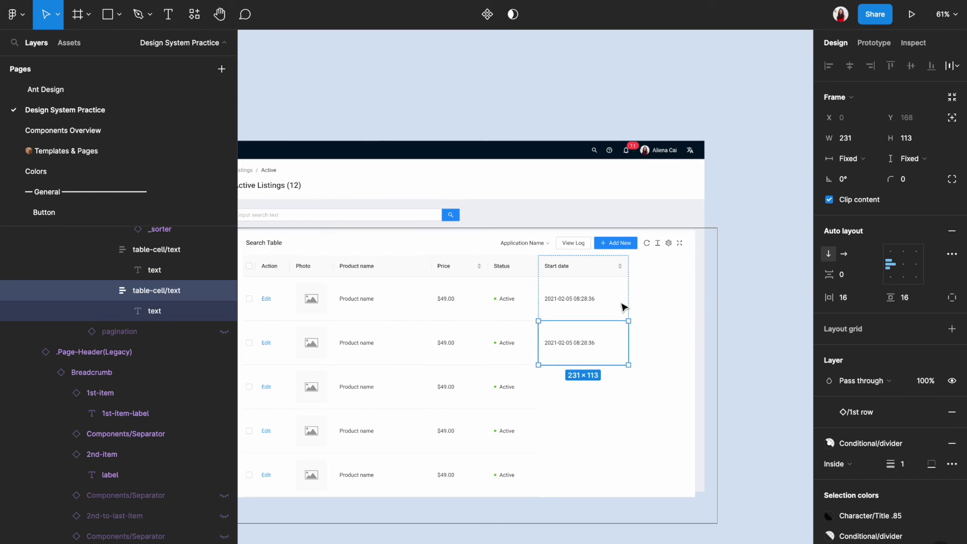
pyautogui.hotkey('ctrl', 'd')
pyautogui.hotkey('ctrl', 'd')
pyautogui.hotkey('ctrl', 'd')
pyautogui.press('Escape')
pyautogui.scroll(1, 650, 272)
# Hide the Table-Toolbar's right-side button group
pyautogui.click(654, 261)
pyautogui.doubleClick(654, 261)
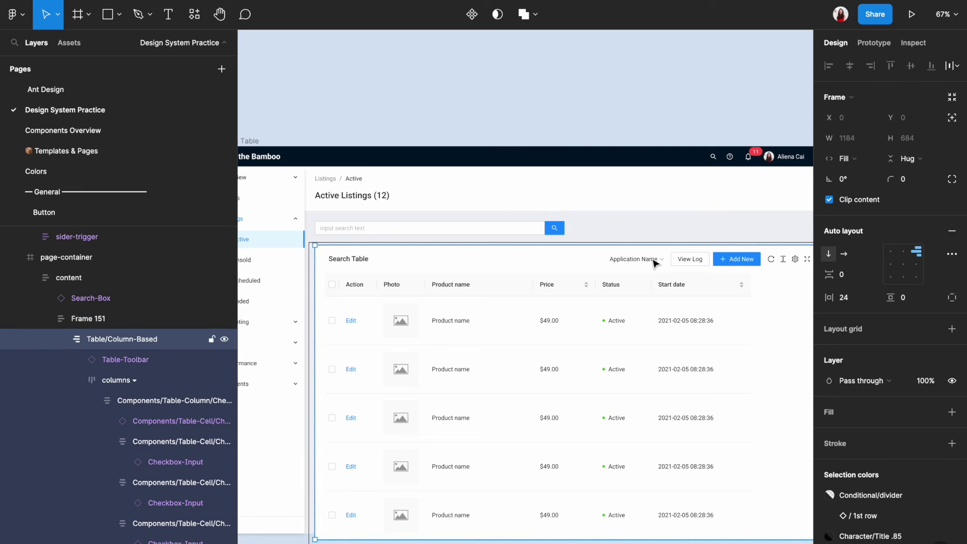
pyautogui.doubleClick(654, 262)
pyautogui.hotkey('ctrl', 'shift', 'h')
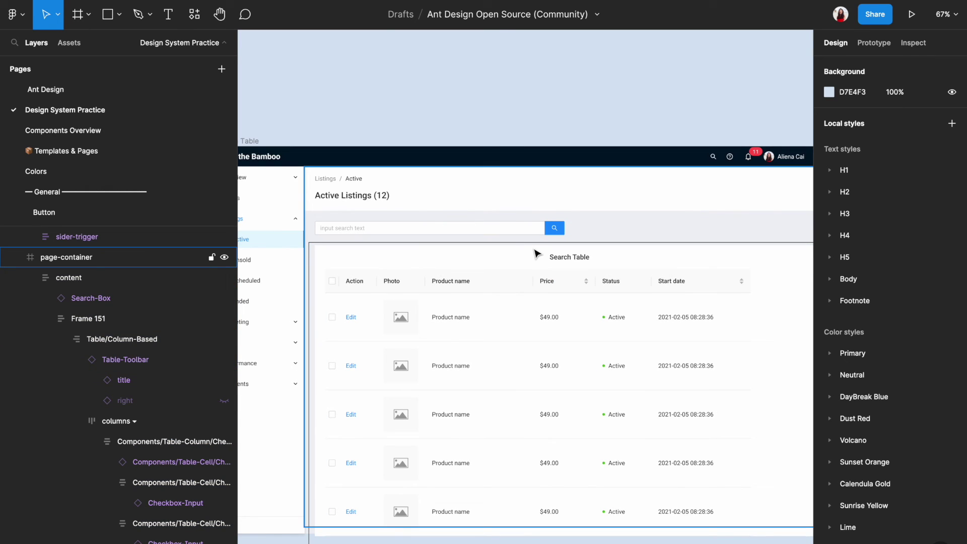
# Set the toolbar's advanced auto layout Spacing mode to Packed so the title sits left
pyautogui.click(553, 255)
pyautogui.doubleClick(553, 256)
pyautogui.doubleClick(554, 255)
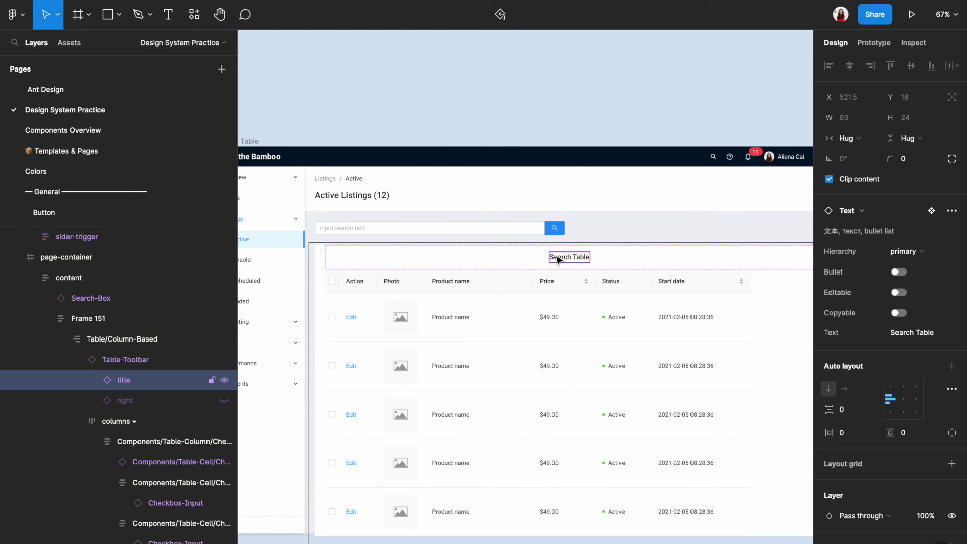
pyautogui.press('Escape')
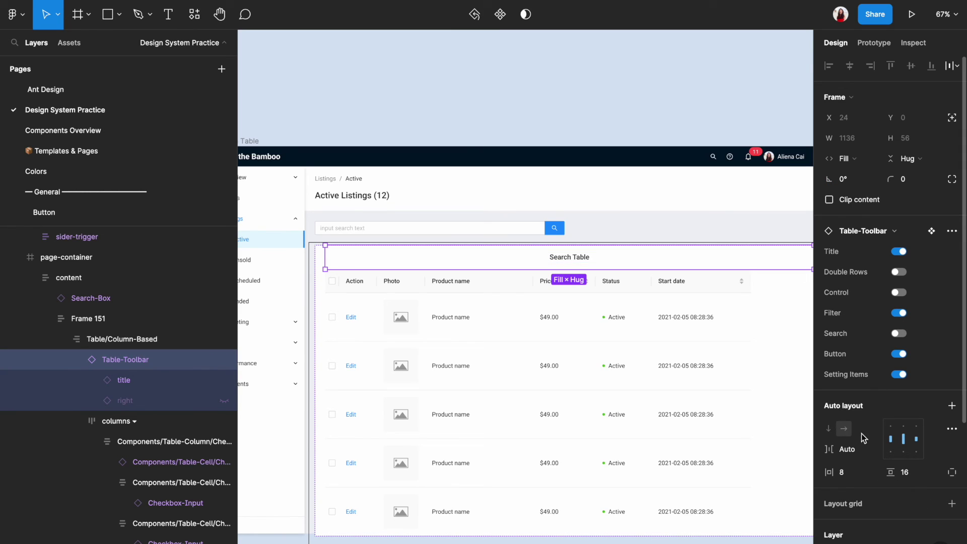
pyautogui.scroll(-1, 863, 438)
pyautogui.click(954, 404)
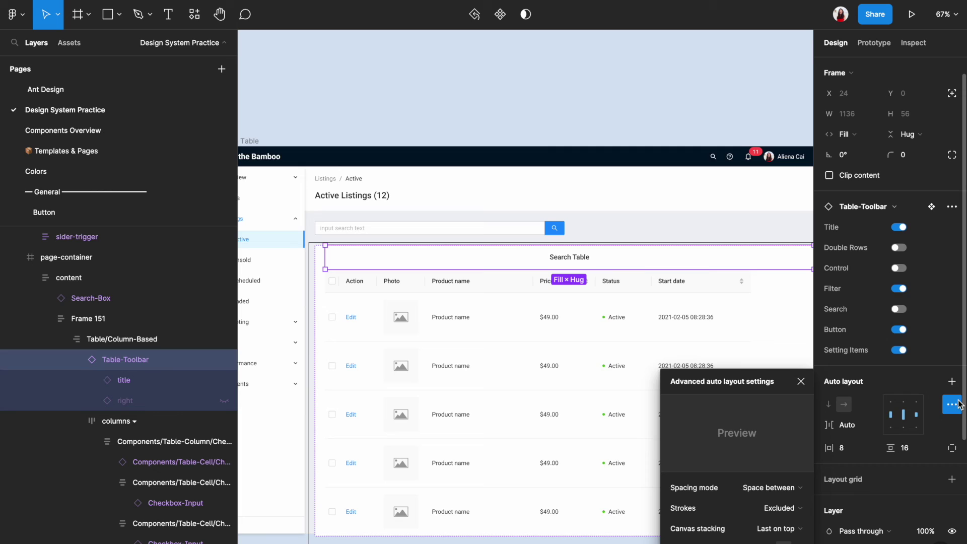
pyautogui.click(794, 488)
pyautogui.click(794, 473)
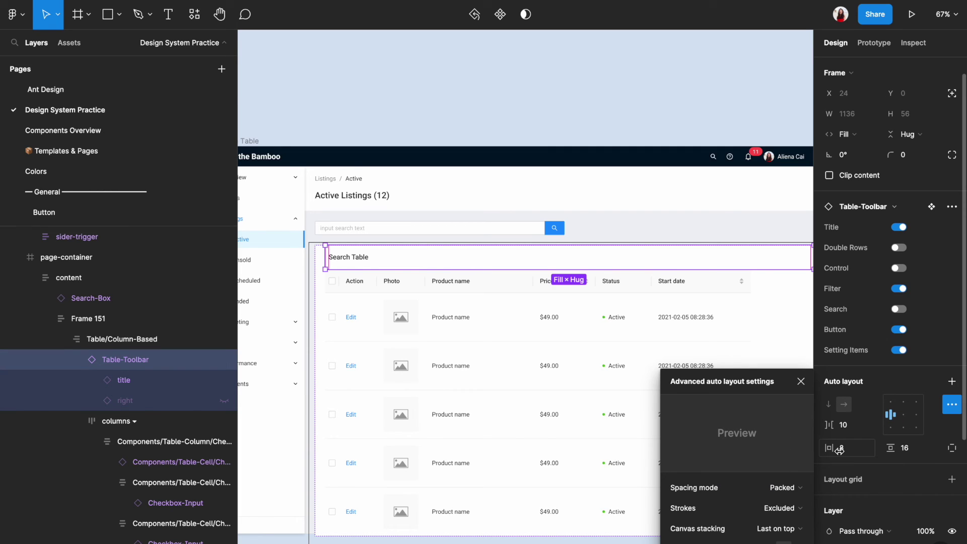
pyautogui.click(808, 382)
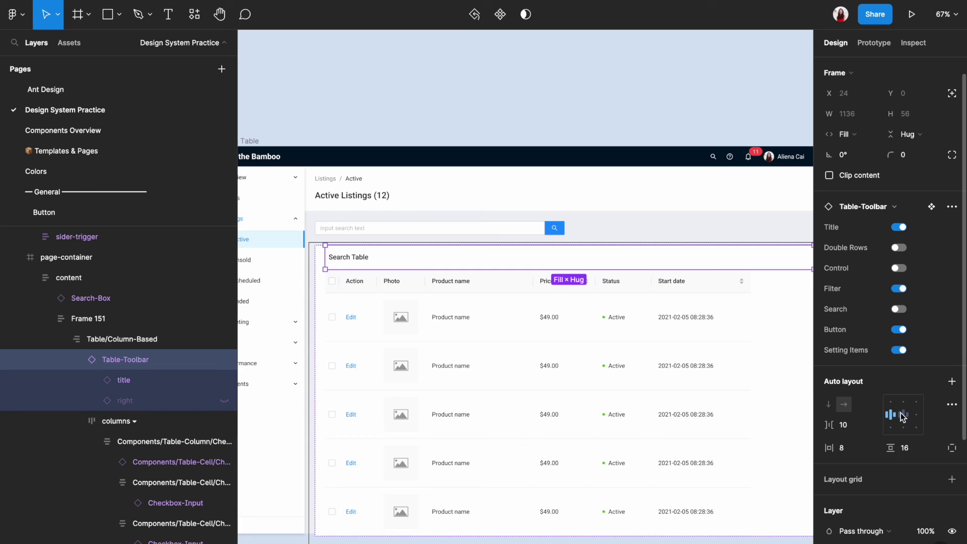
# Change the Search Table title text to 'Results: 1-5 of 5' and review the design
pyautogui.doubleClick(351, 260)
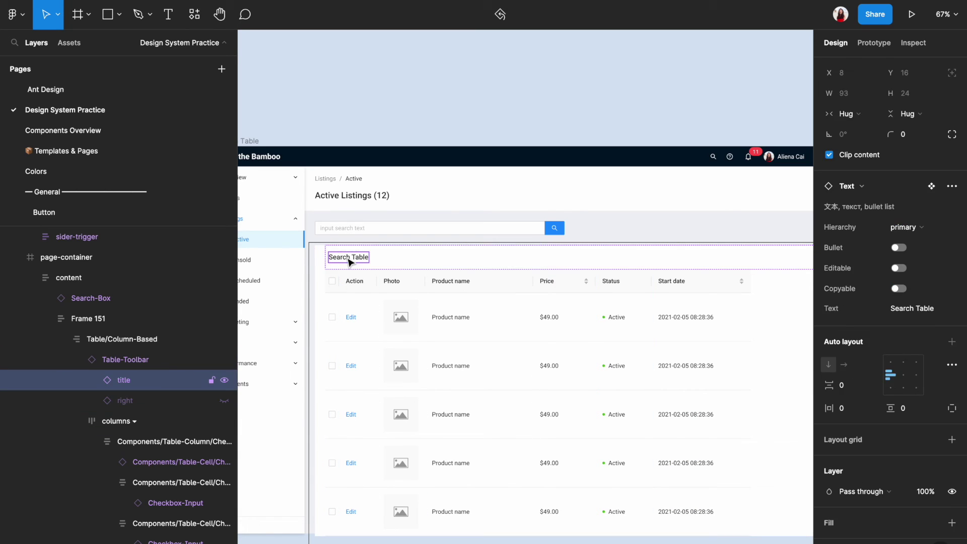
pyautogui.doubleClick(357, 258)
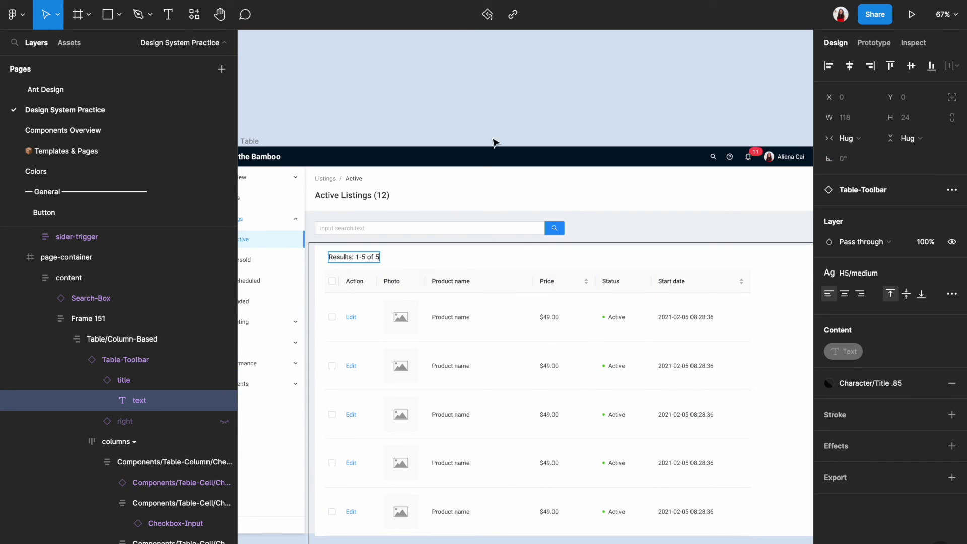
pyautogui.click(496, 143)
pyautogui.scroll(-5, 503, 121)
pyautogui.scroll(4, 503, 121)
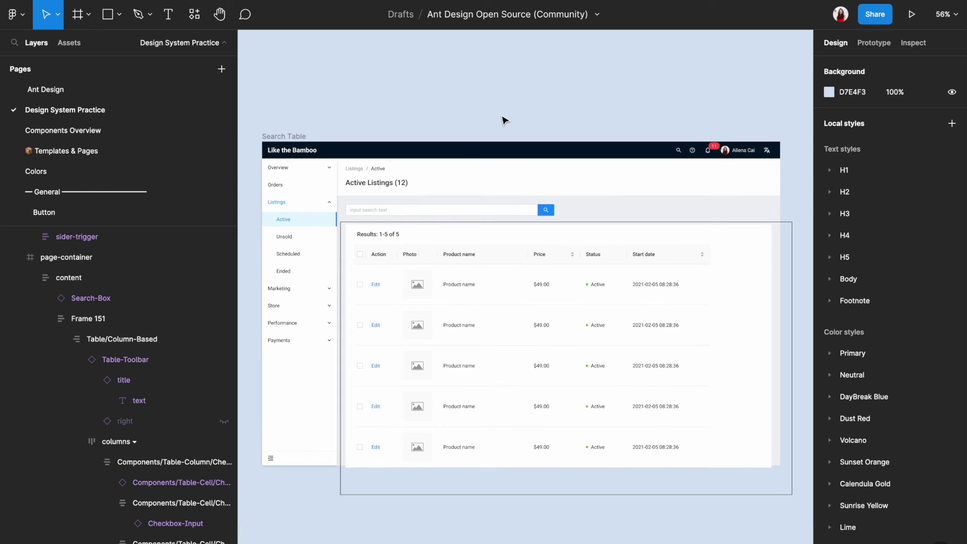
pyautogui.hscroll(-3, 499, 118)
pyautogui.hscroll(2, 487, 116)
pyautogui.scroll(-1, 487, 116)
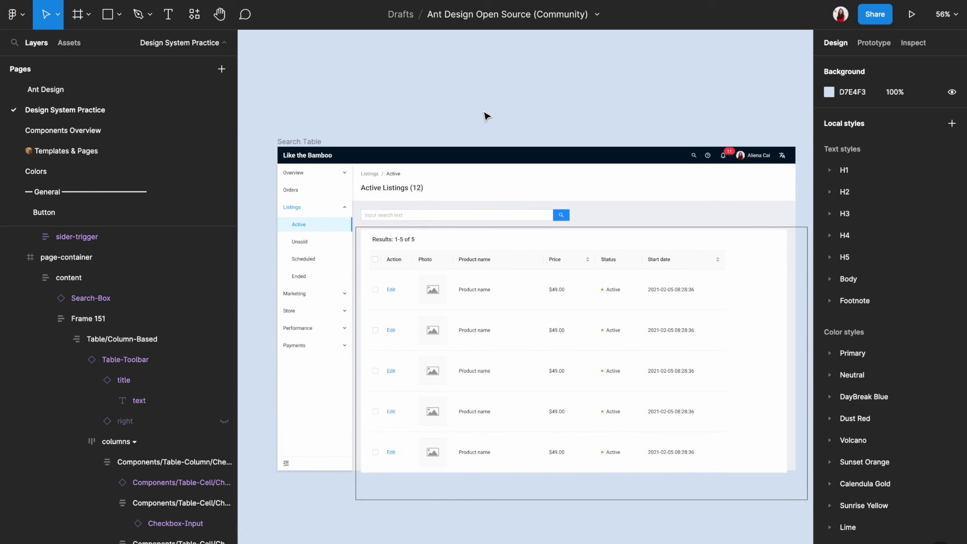
pyautogui.hotkey('ctrl', '\\')
pyautogui.scroll(2, 533, 177)
pyautogui.hscroll(3, 533, 177)
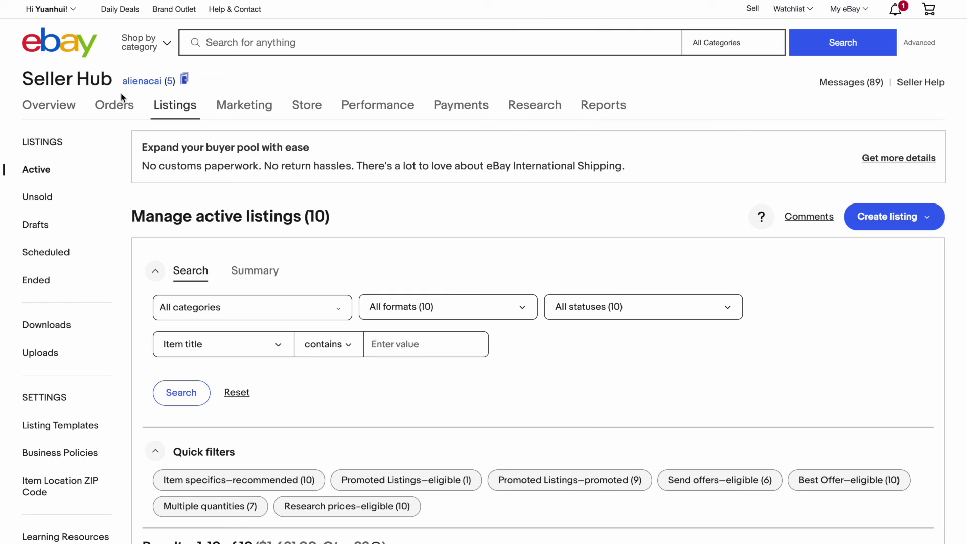
pyautogui.moveTo(161, 103)
pyautogui.scroll(-9, 48, 176)
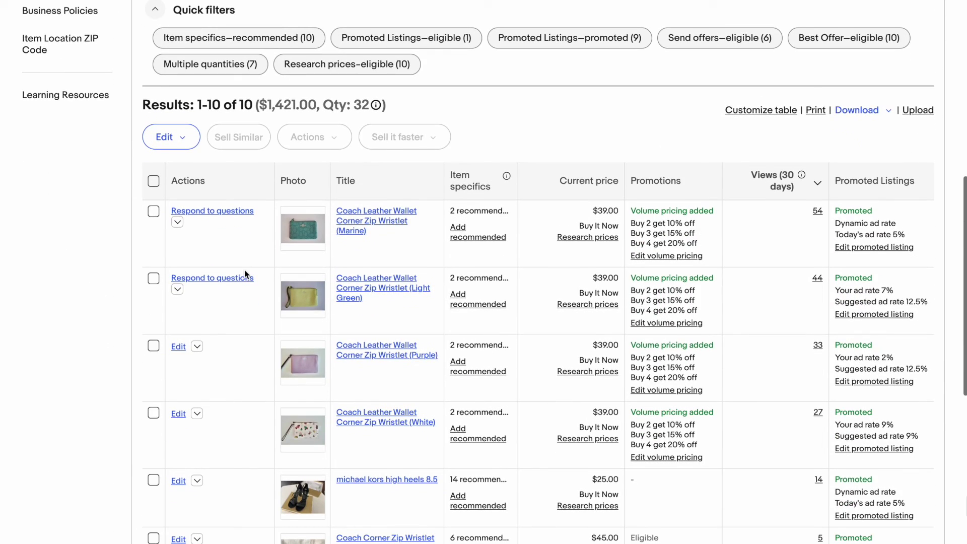